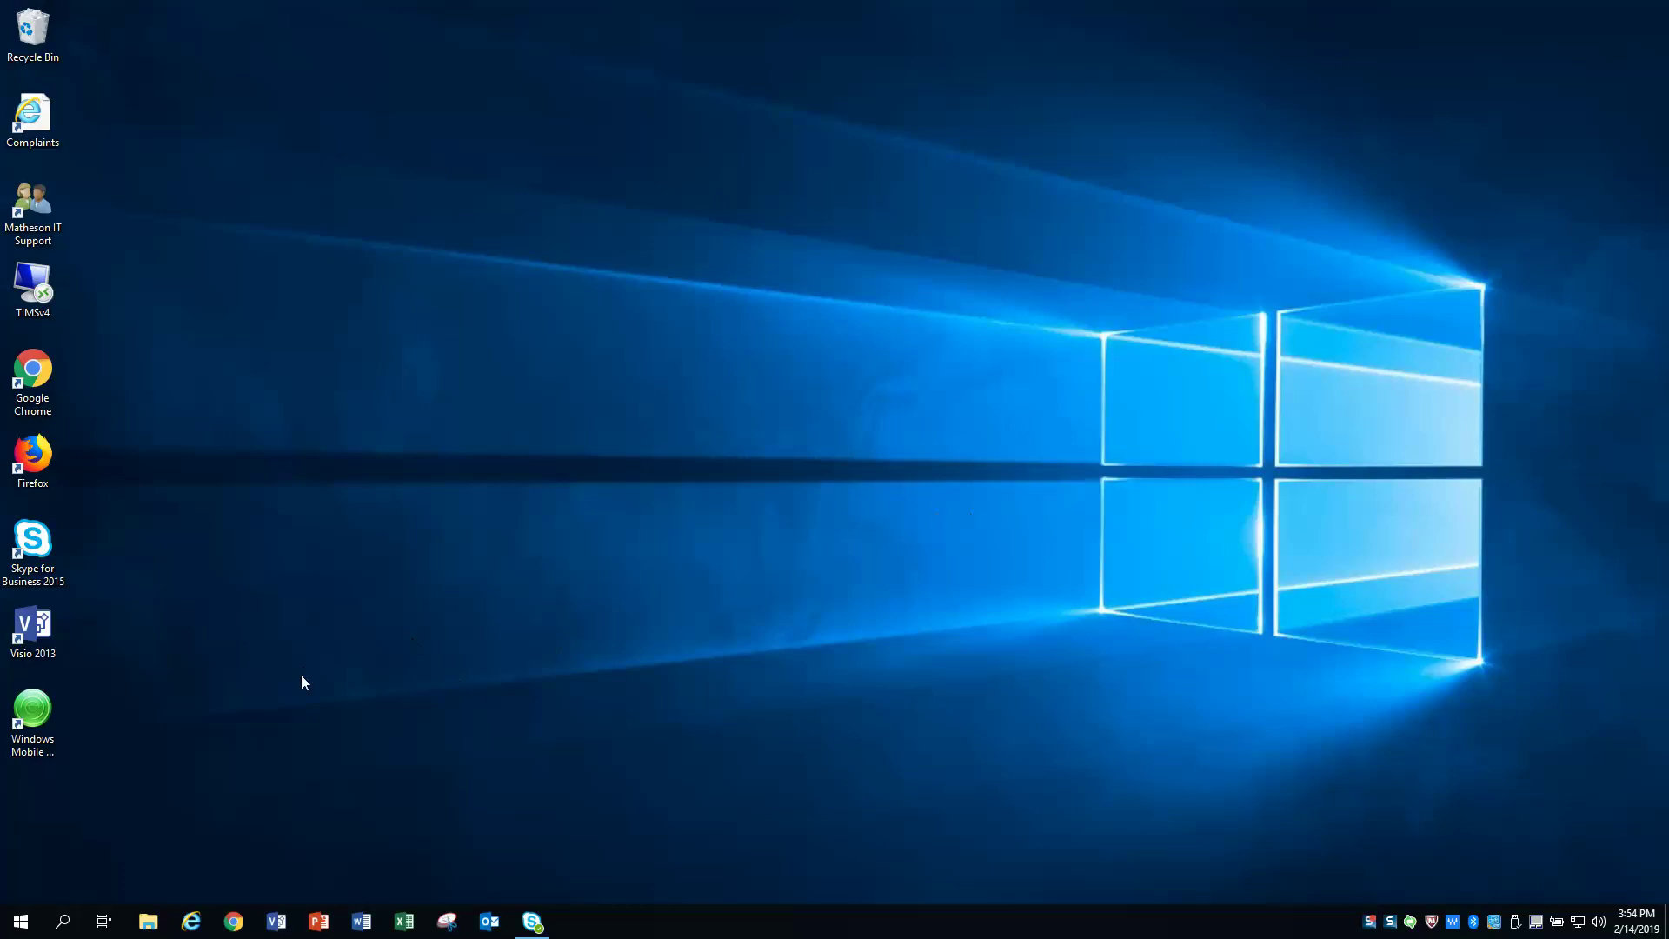
Step: Drag the Windows Mobile Device Center shortcut from the left icon column to mid-desktop
left_click_drag(33, 722, 399, 410)
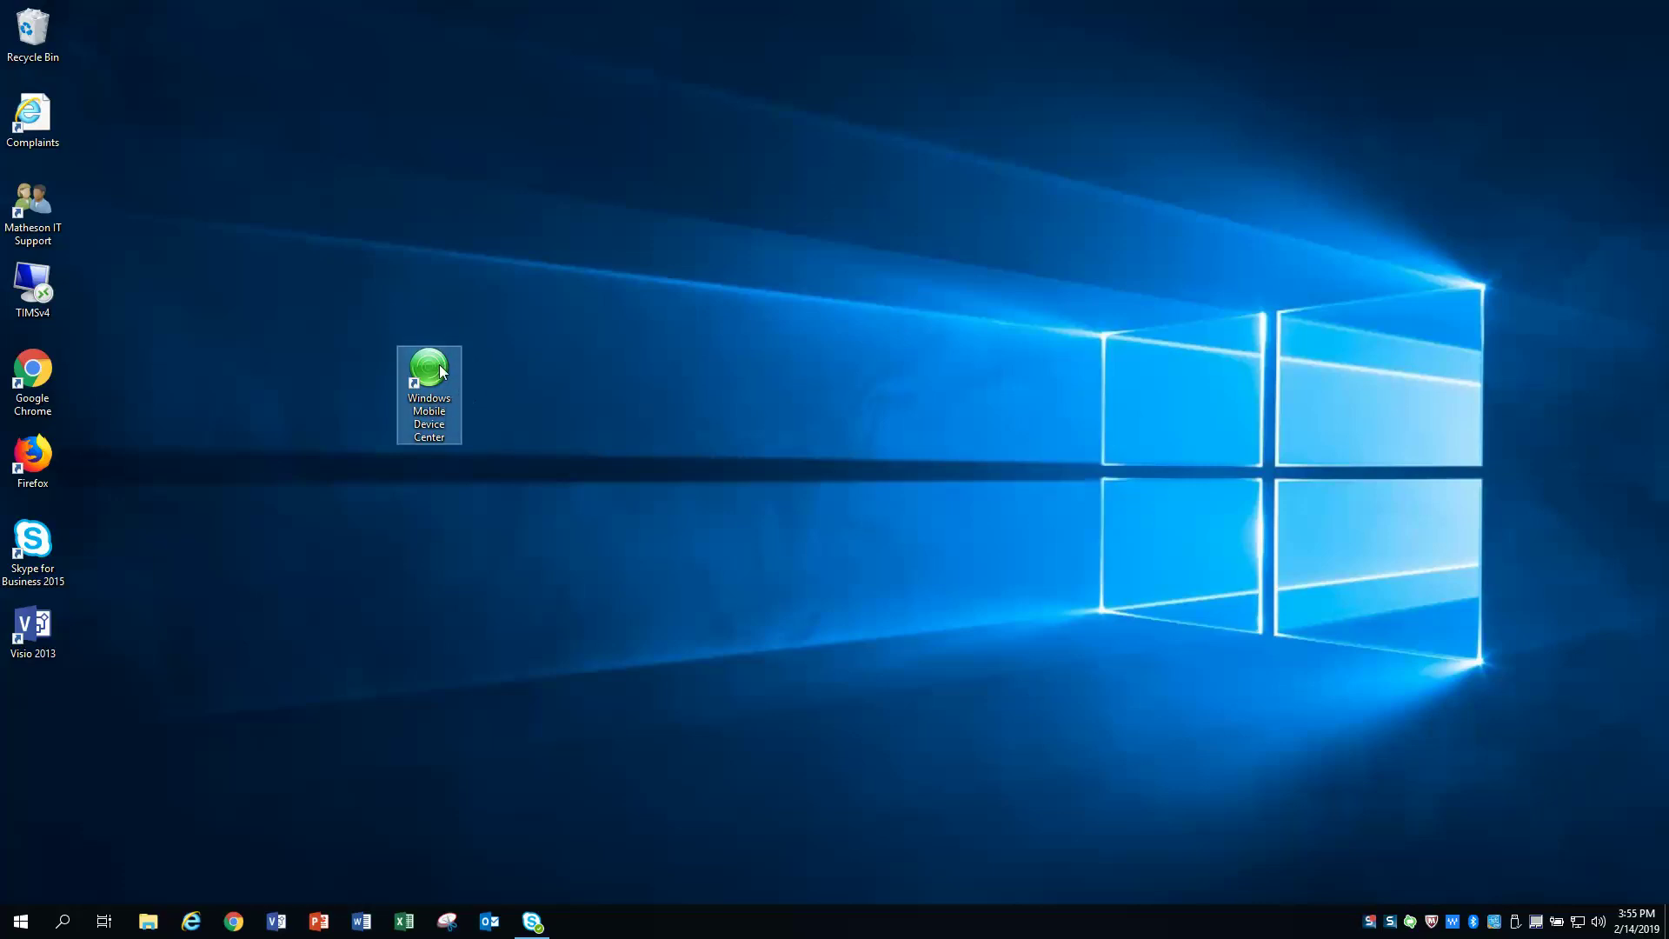
left_click(700, 450)
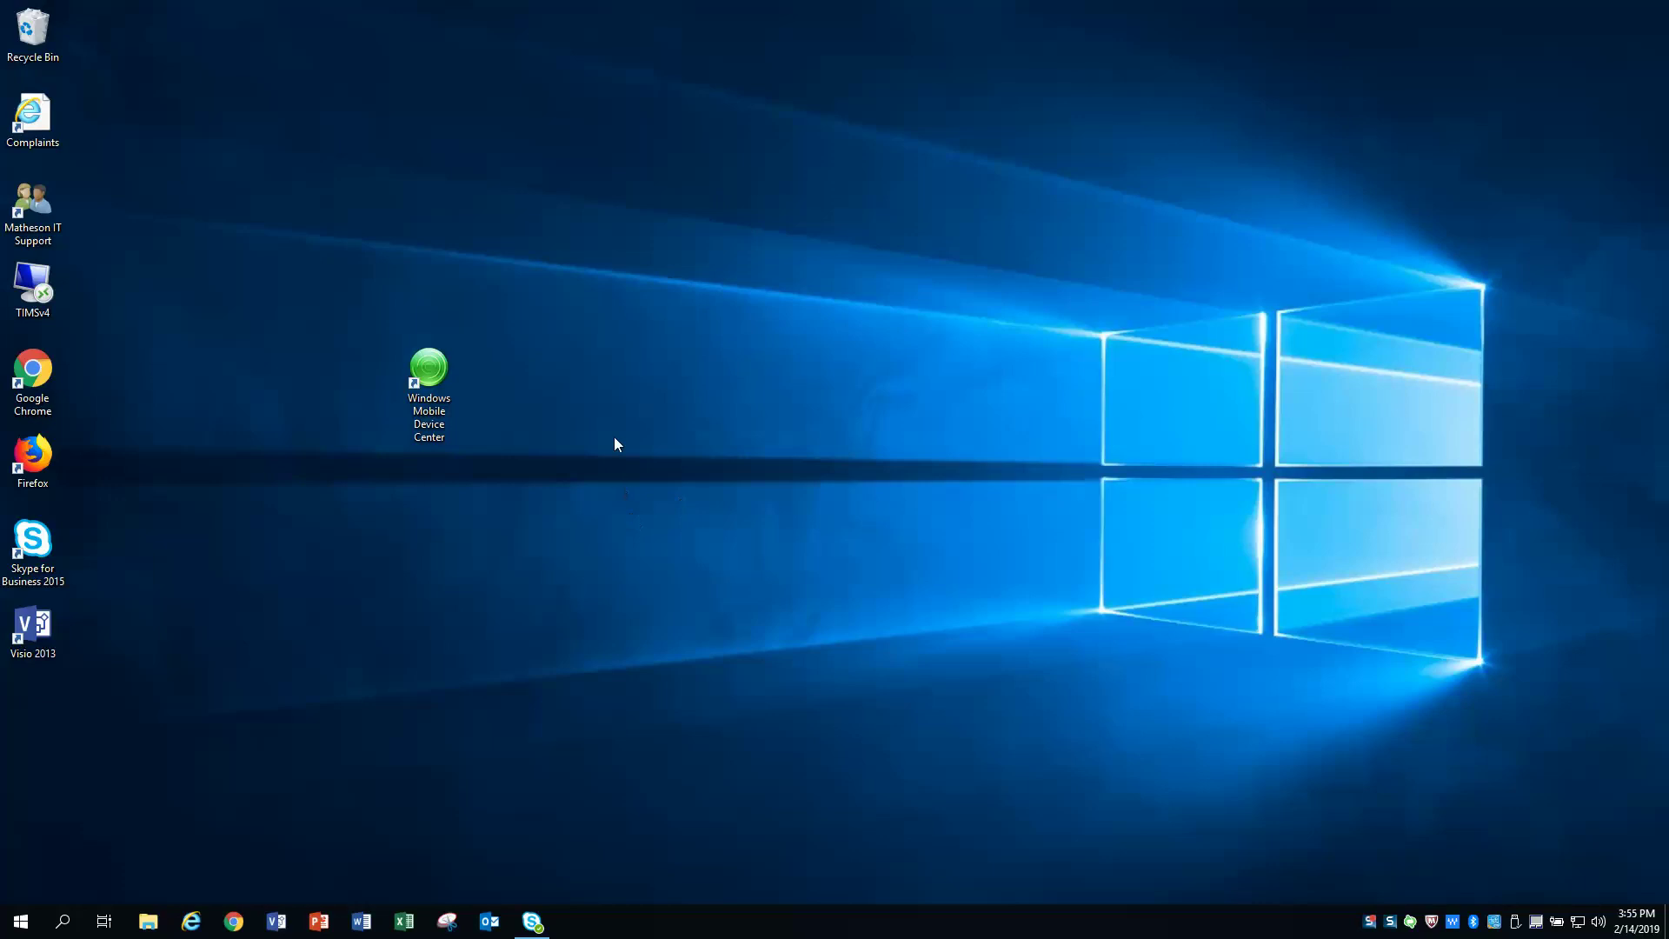
left_click(446, 372)
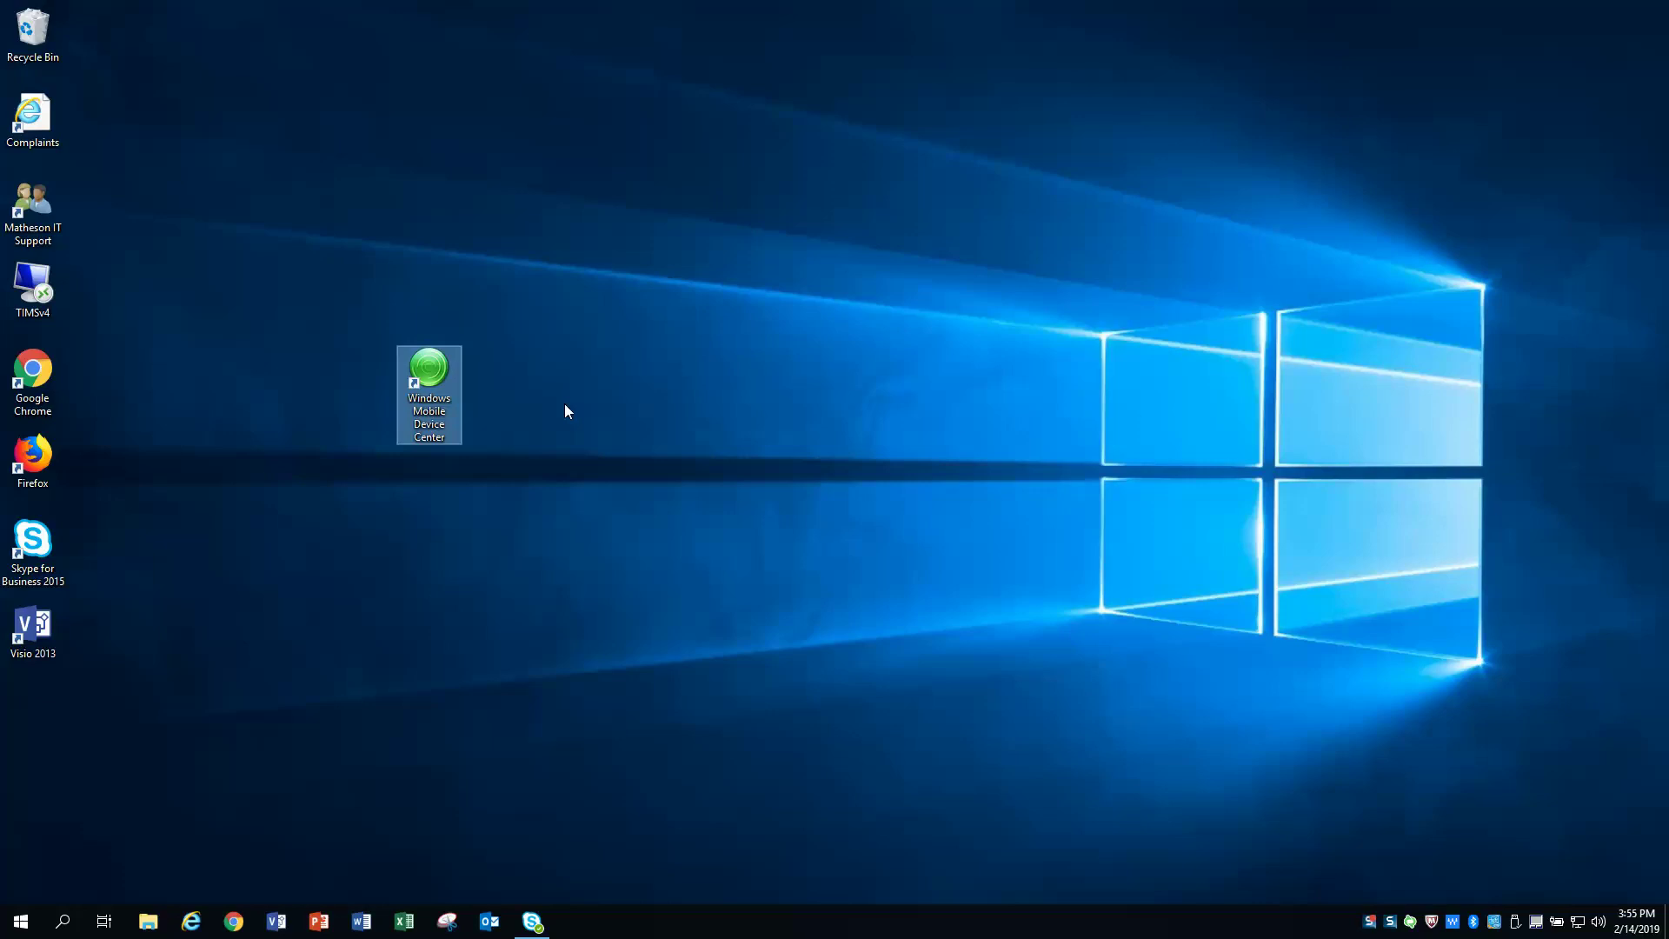
left_click(556, 404)
double_click(430, 370)
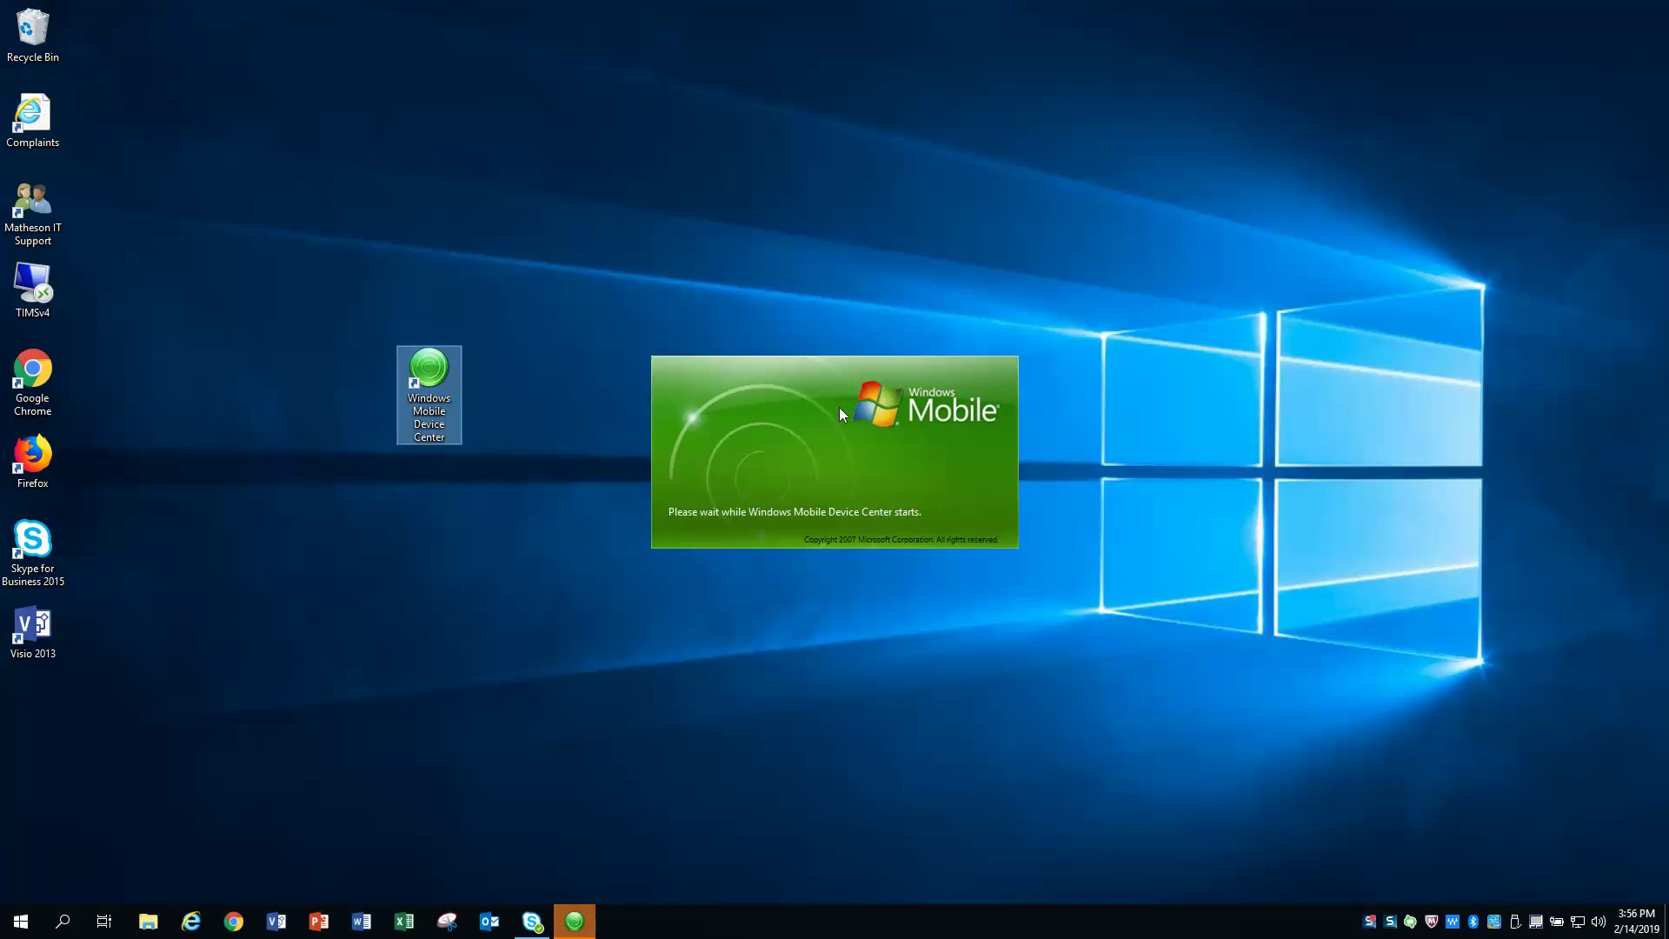
right_click(585, 927)
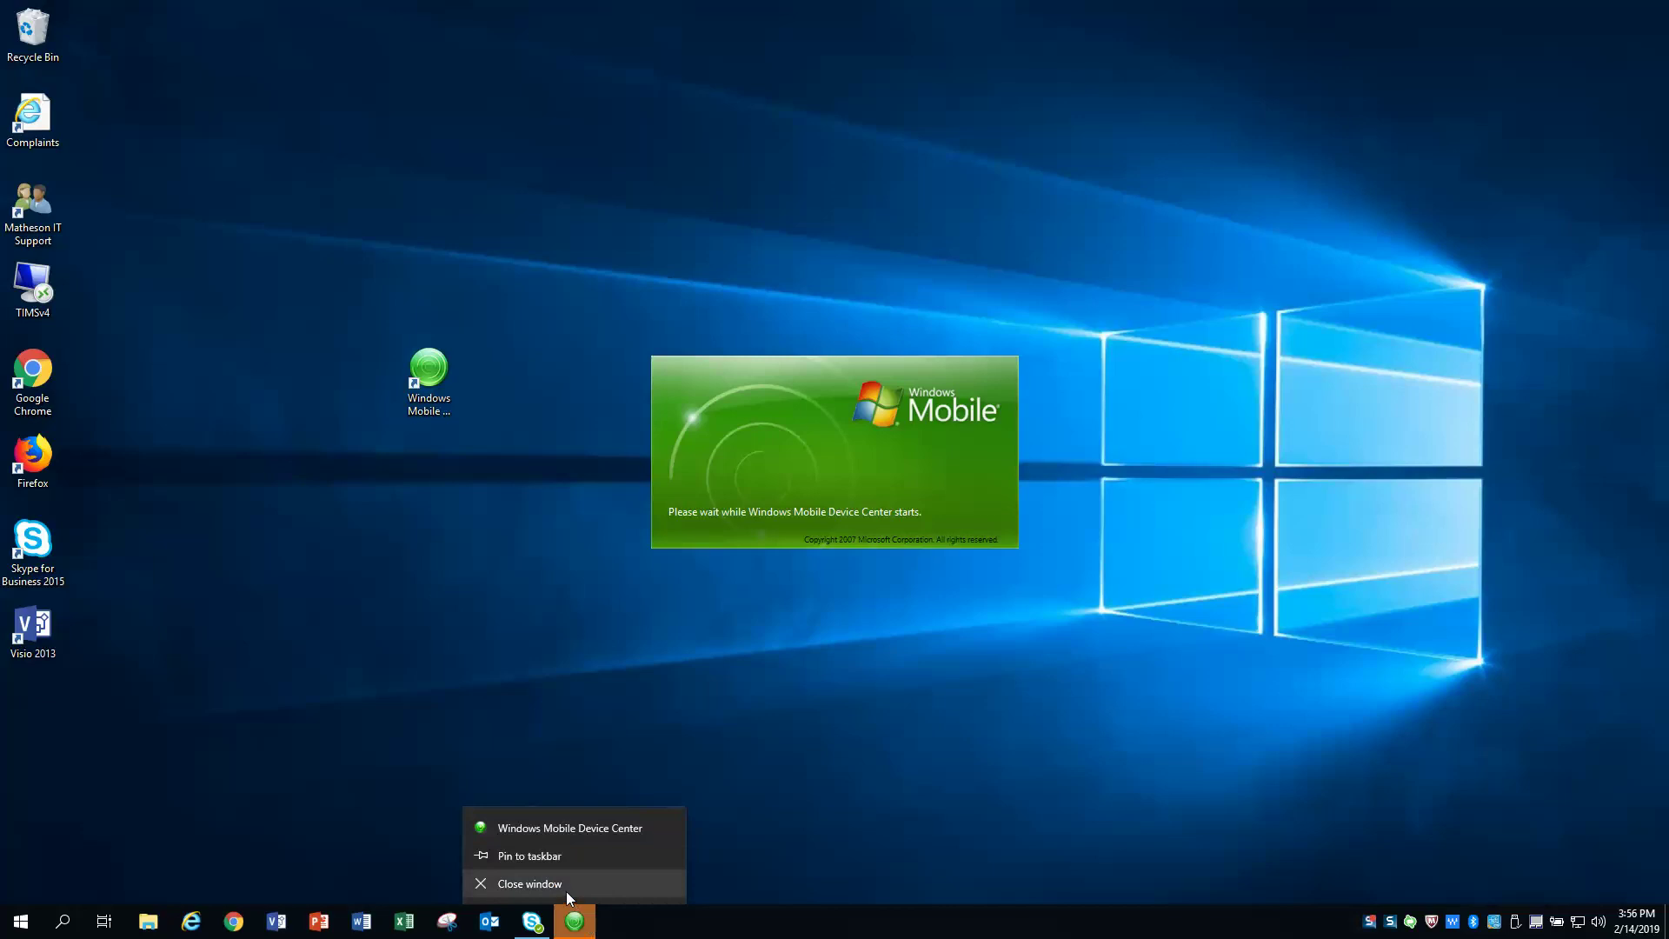
left_click(827, 843)
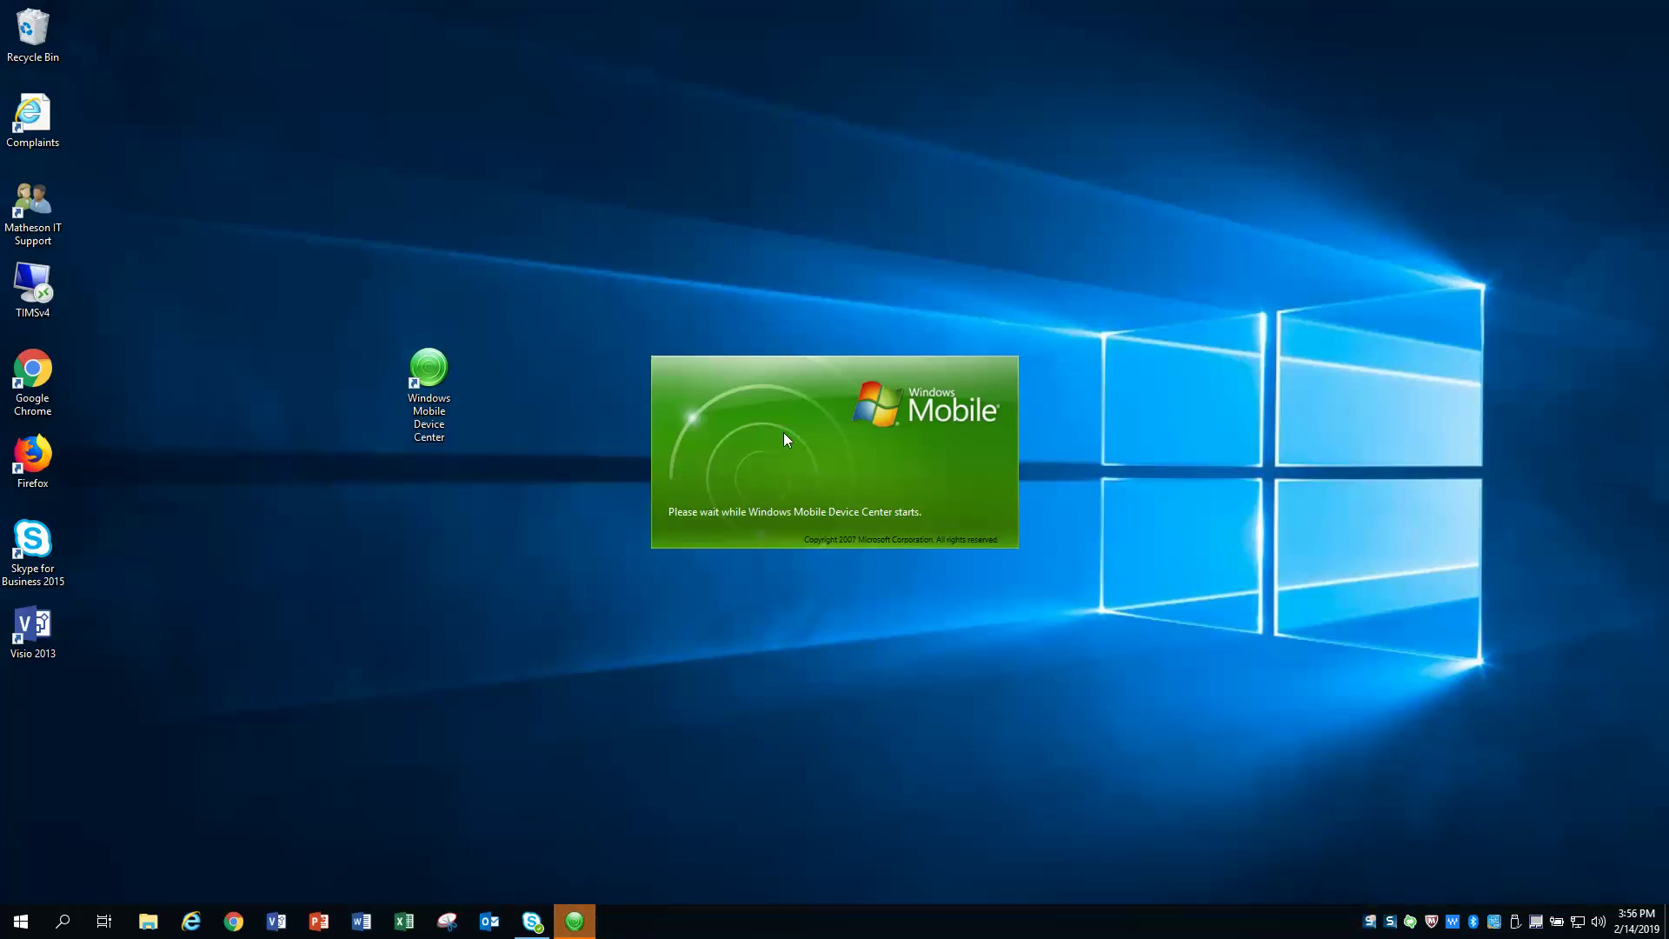
key("ctrl+shift+Escape")
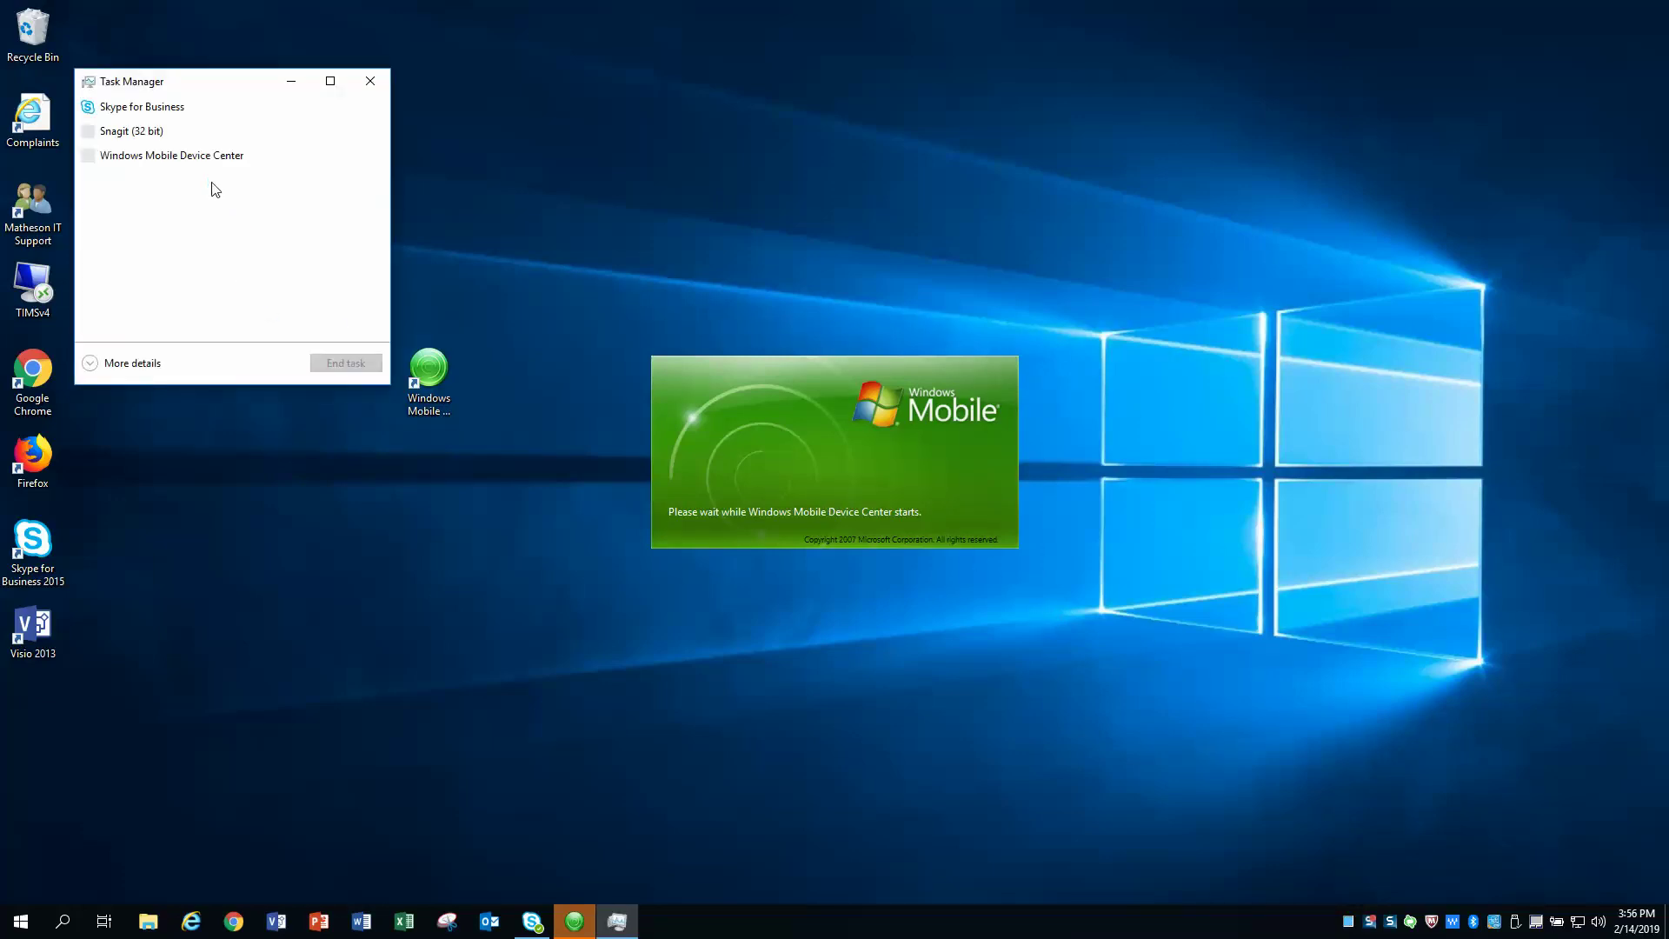
left_click(169, 160)
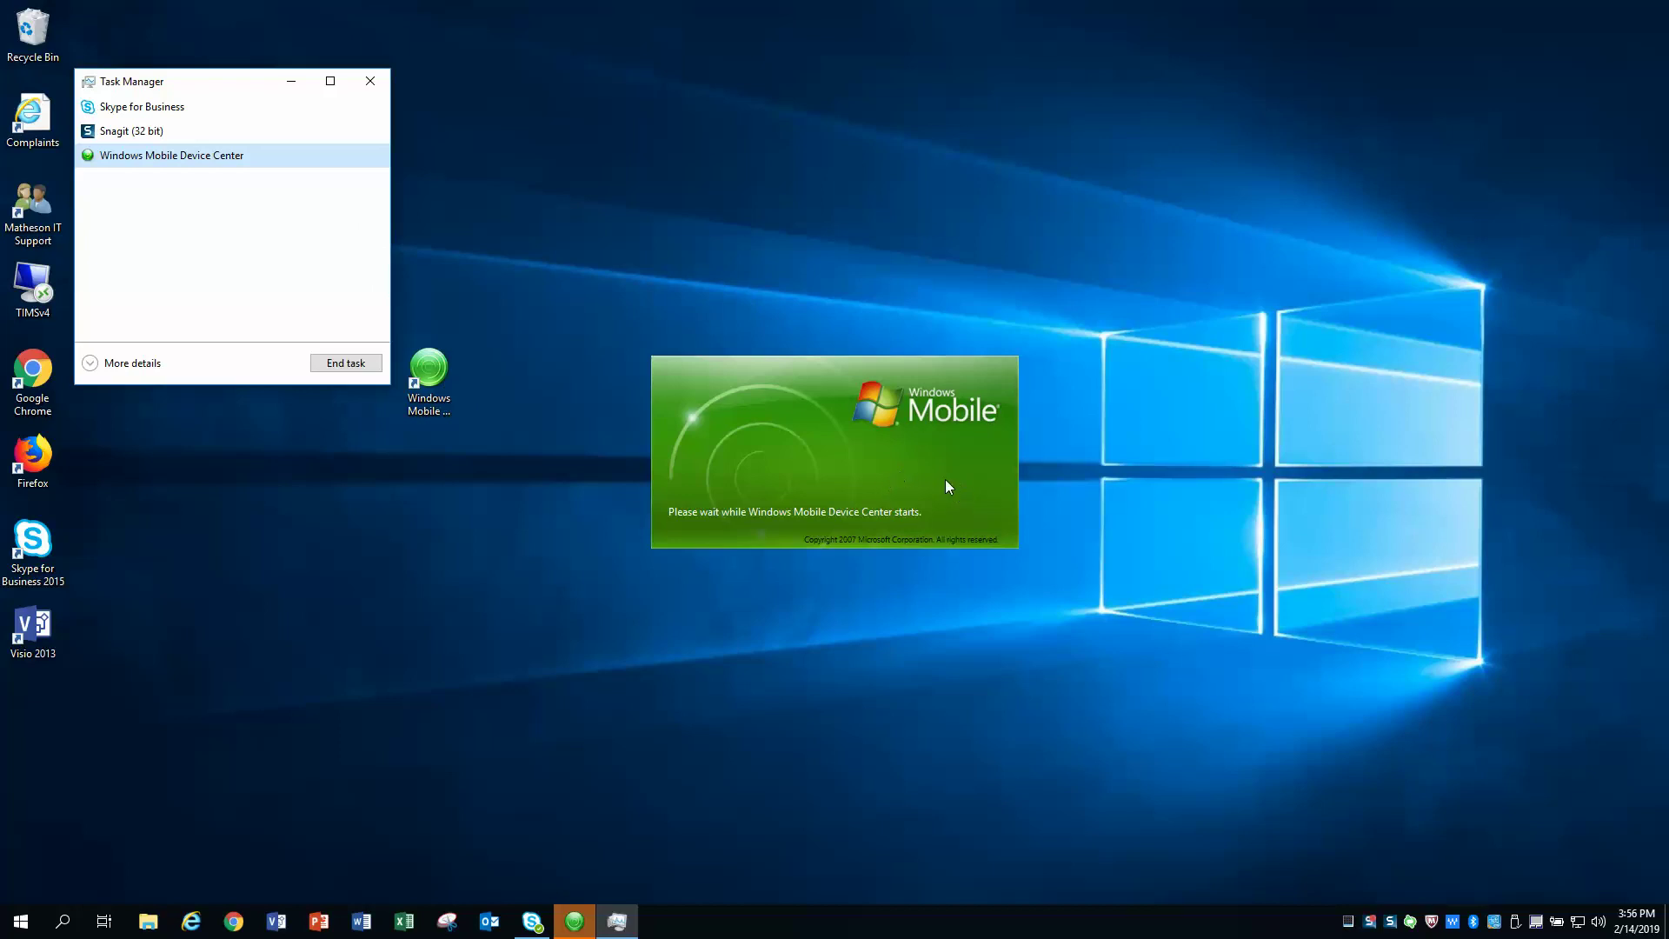
left_click(348, 365)
left_click(371, 81)
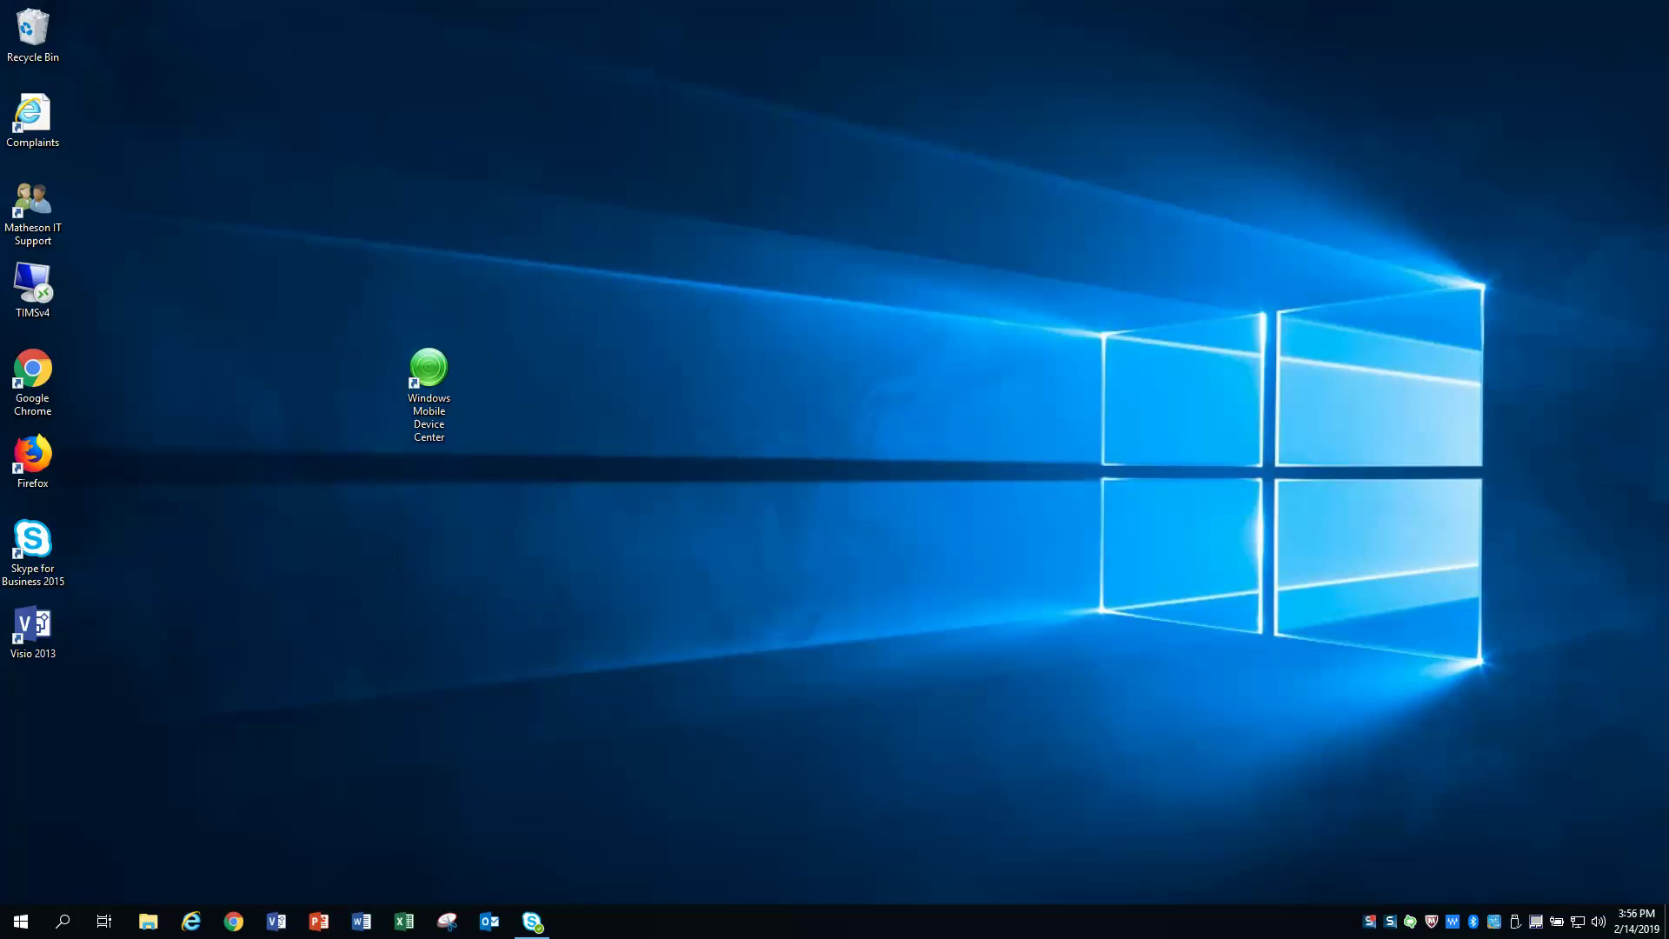
Step: Search the Start menu for services.msc and run it
left_click(19, 921)
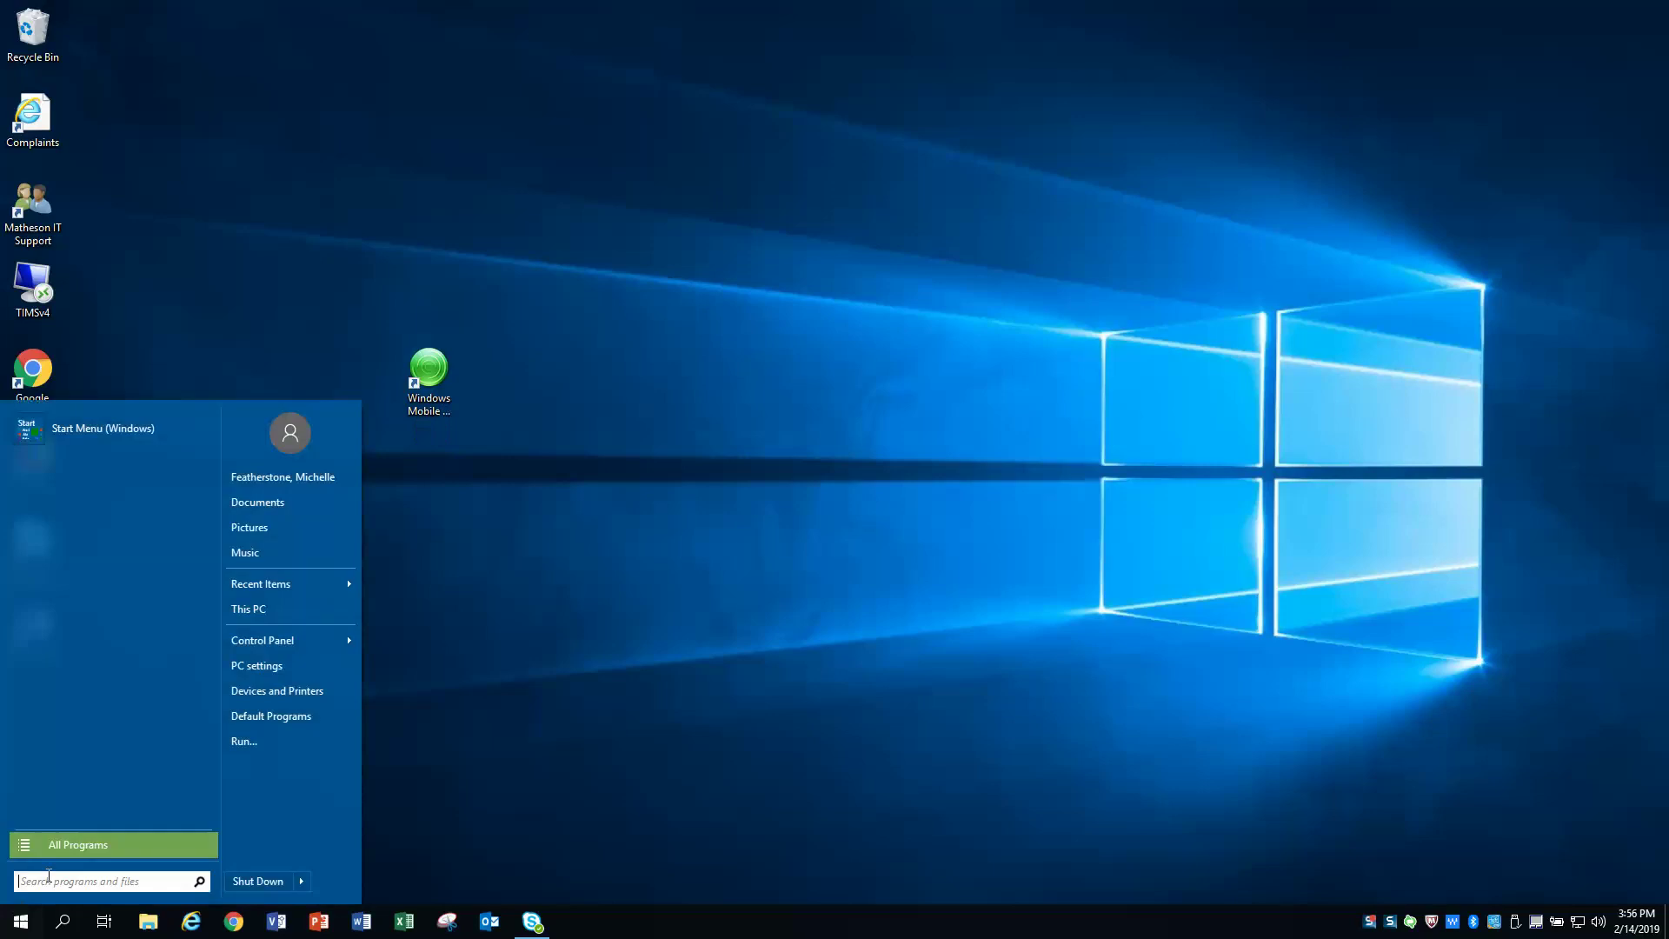
type("services")
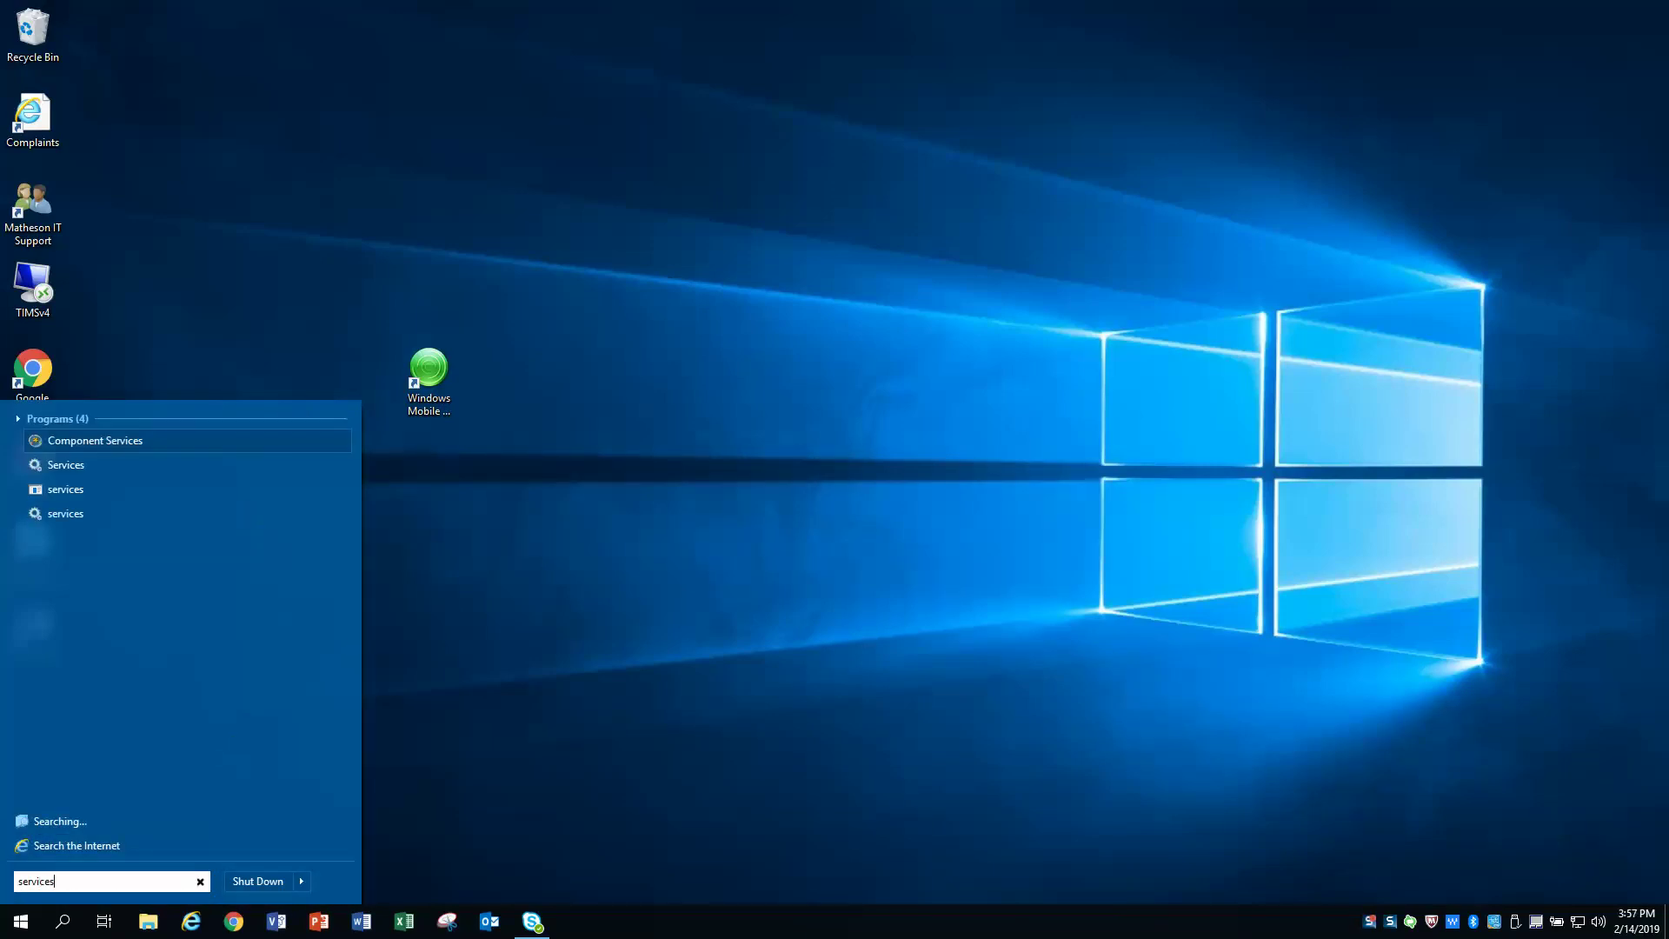
type(".msc")
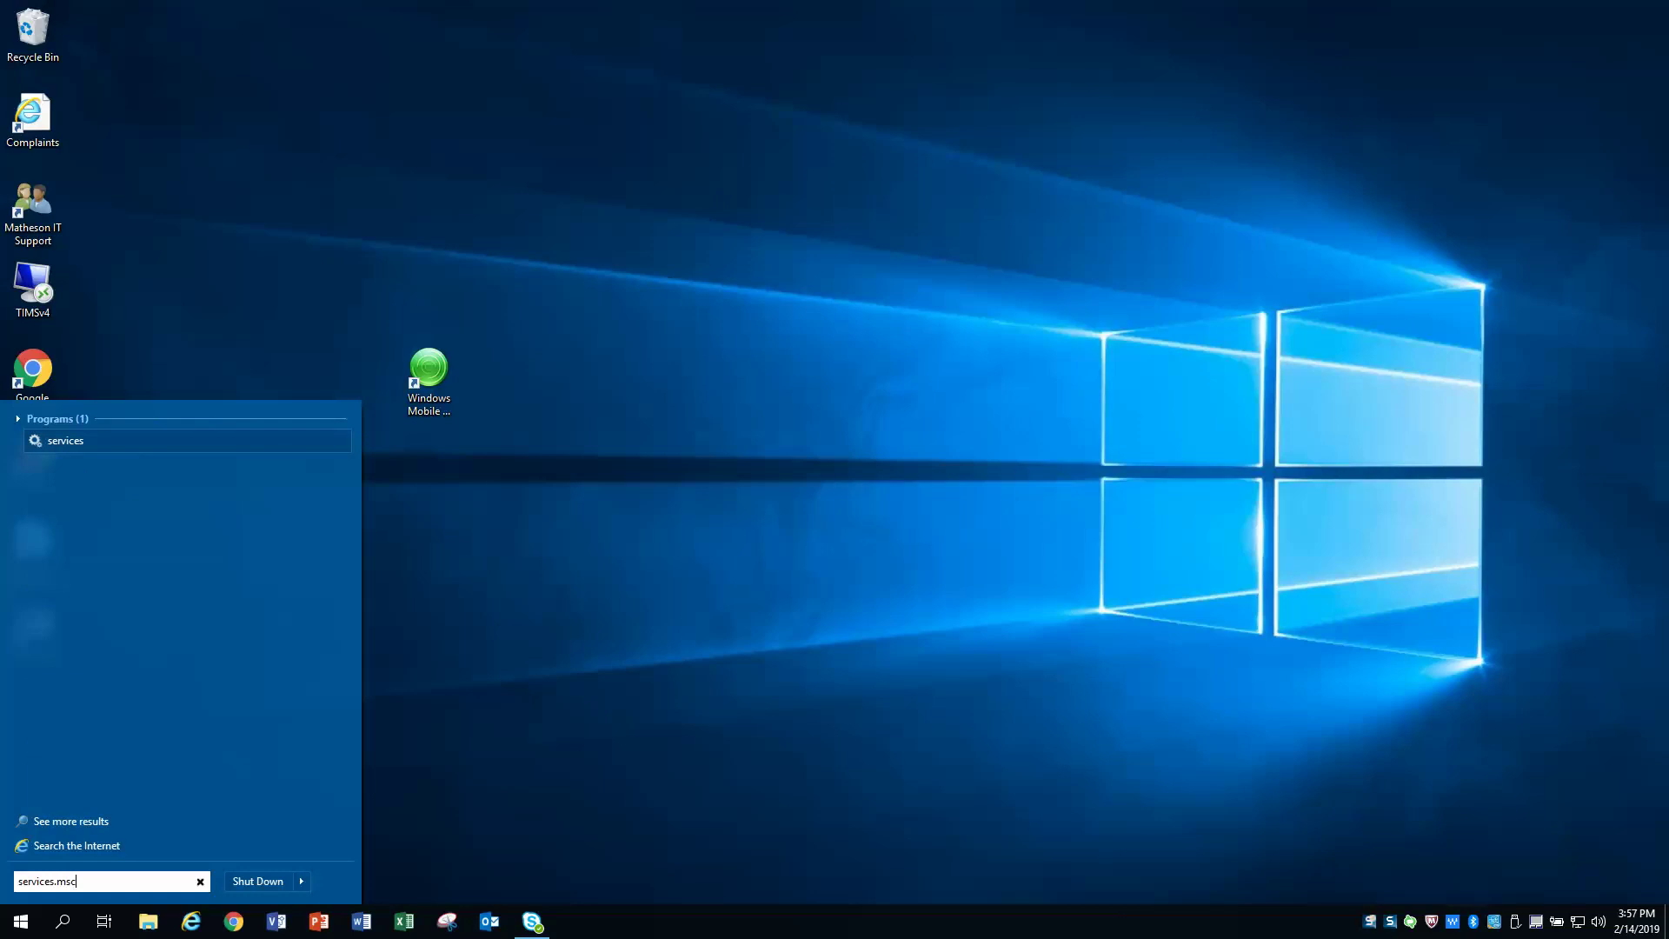
key("Return")
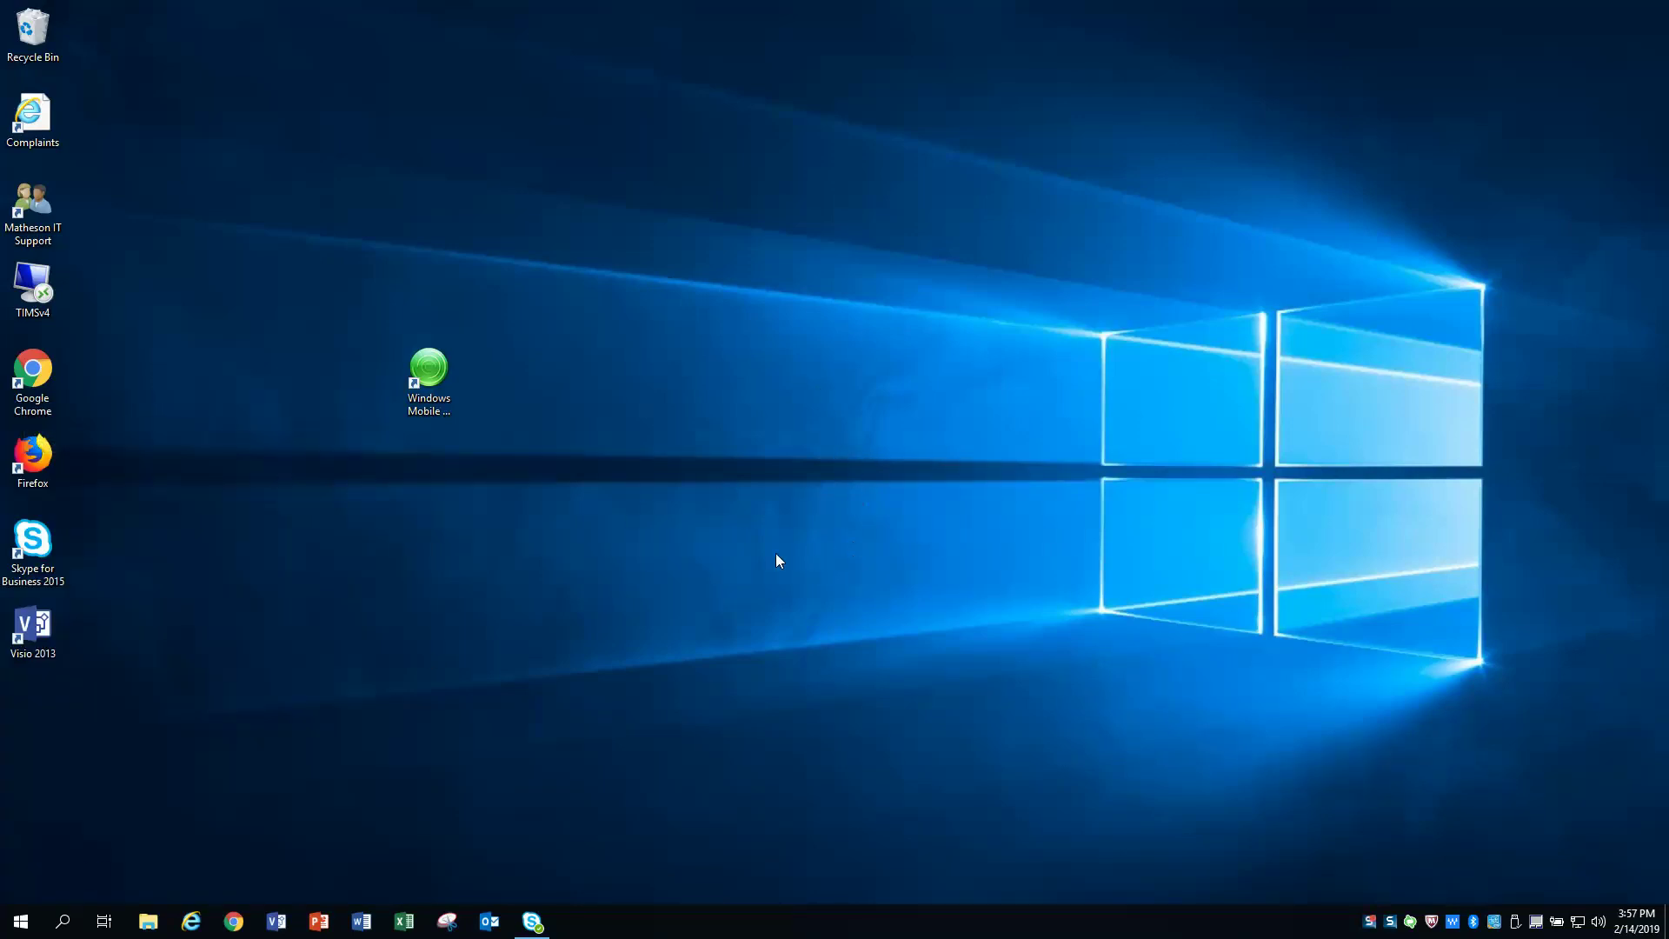
Step: Enlarge the Services window, widen the Name column and scroll down to the Windows Mobile services
left_click_drag(417, 67, 944, 70)
left_click_drag(1290, 567, 1610, 885)
left_click_drag(1045, 161, 1137, 167)
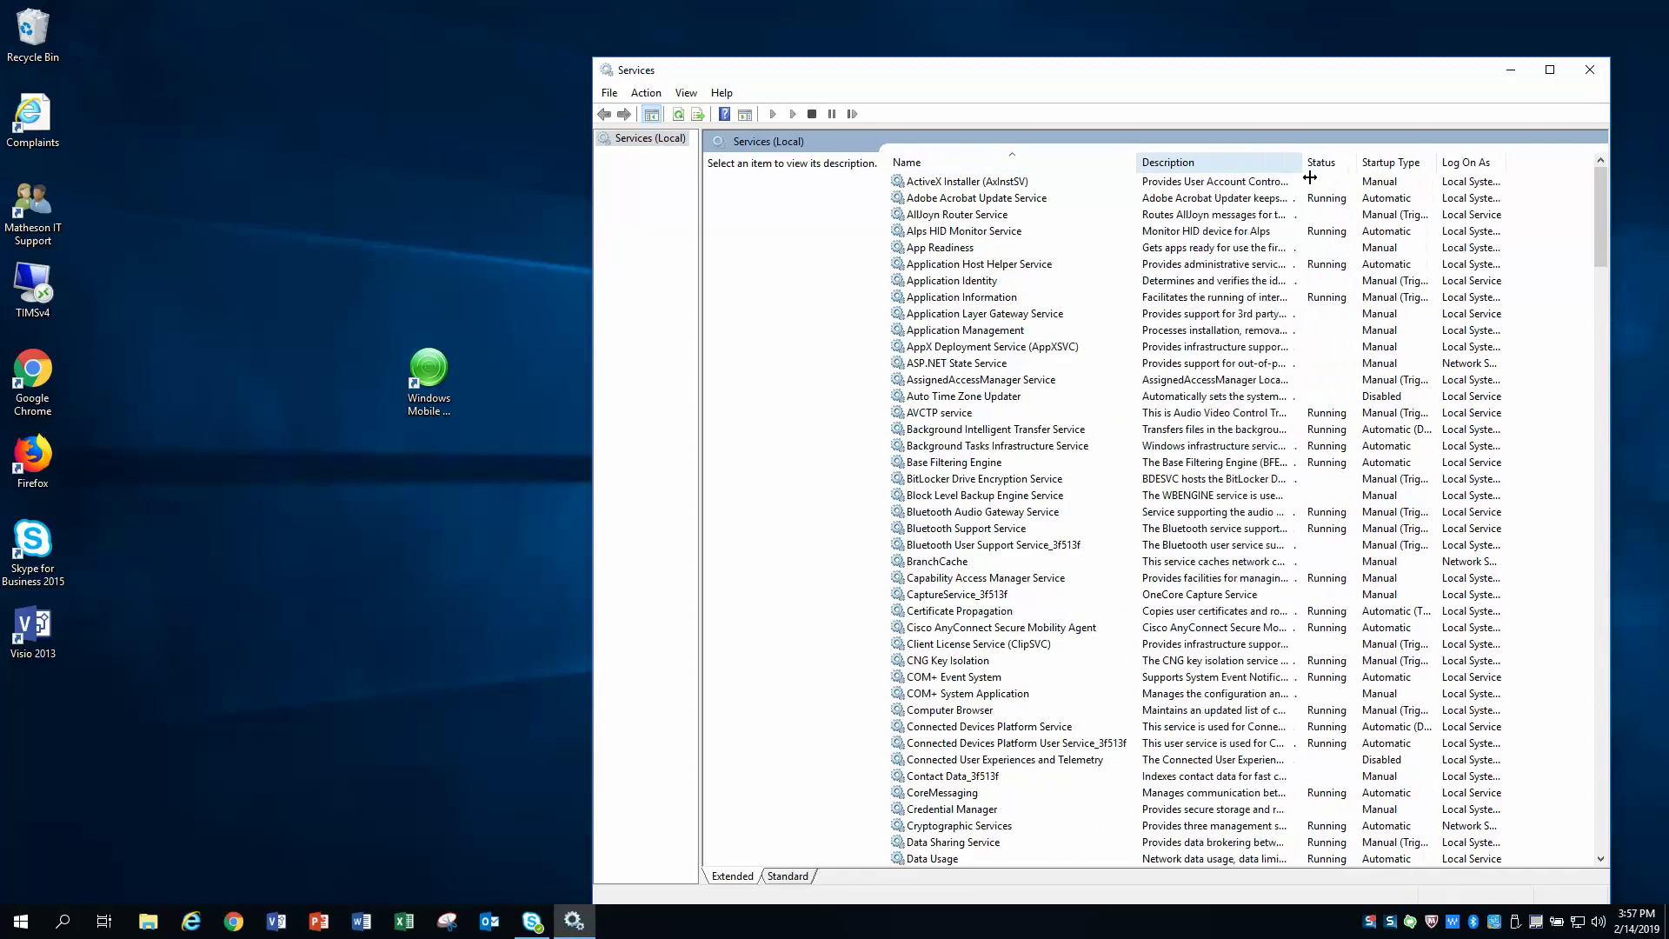
left_click_drag(1323, 177, 1426, 178)
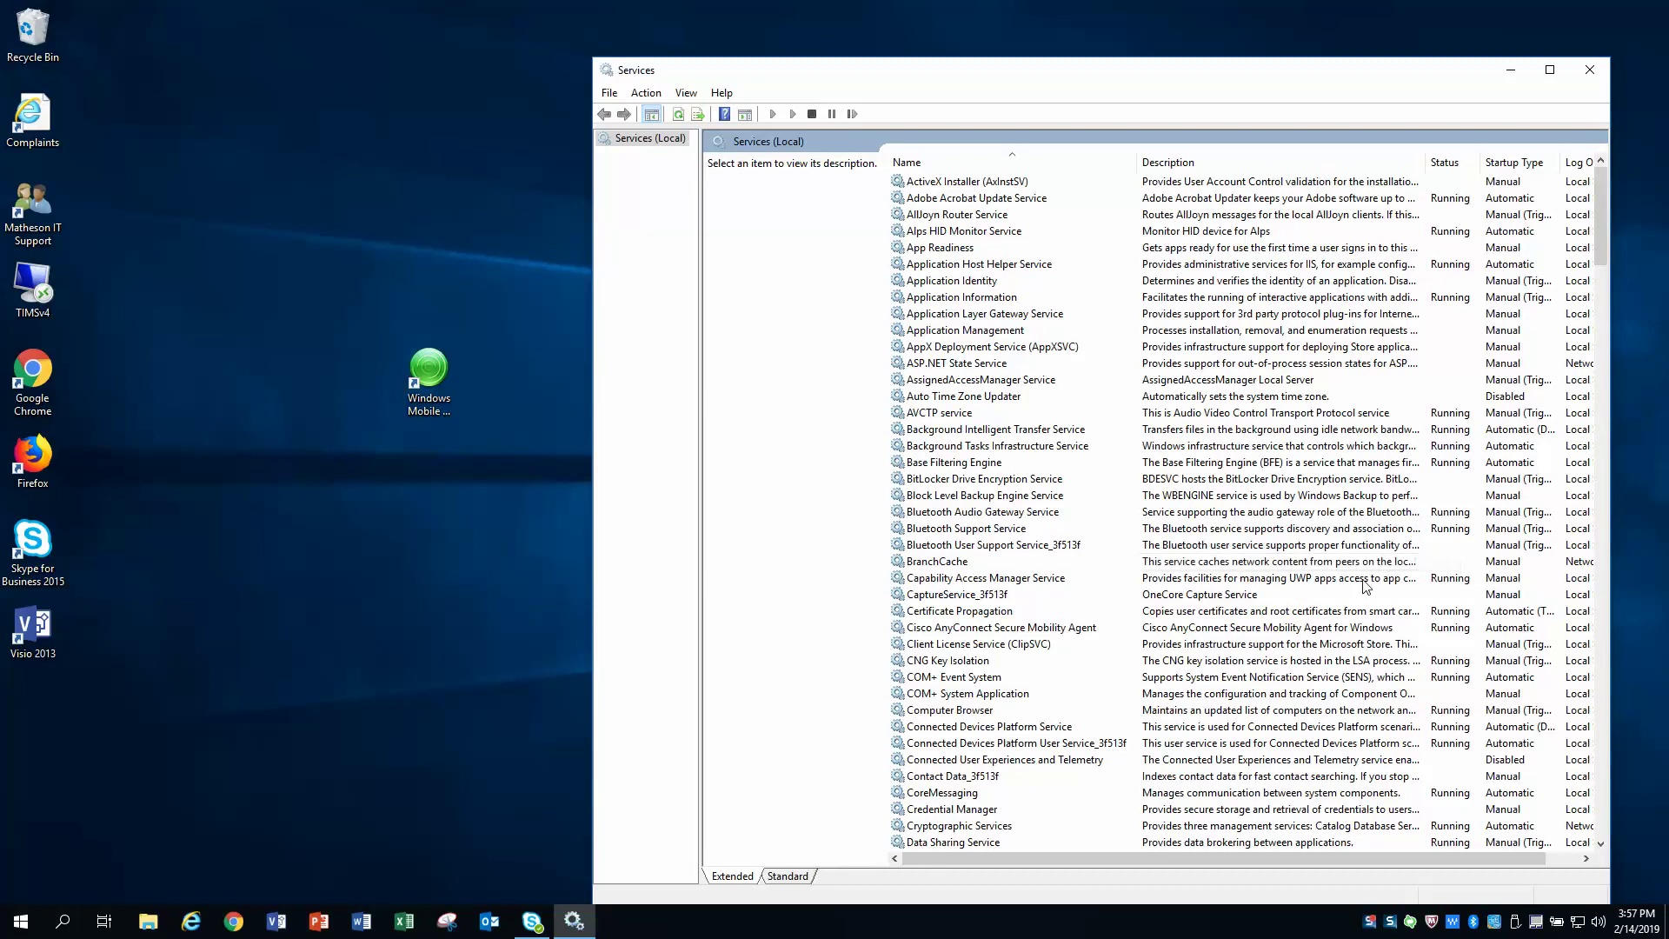
scroll(1352, 609, "down", 20)
scroll(1335, 628, "down", 20)
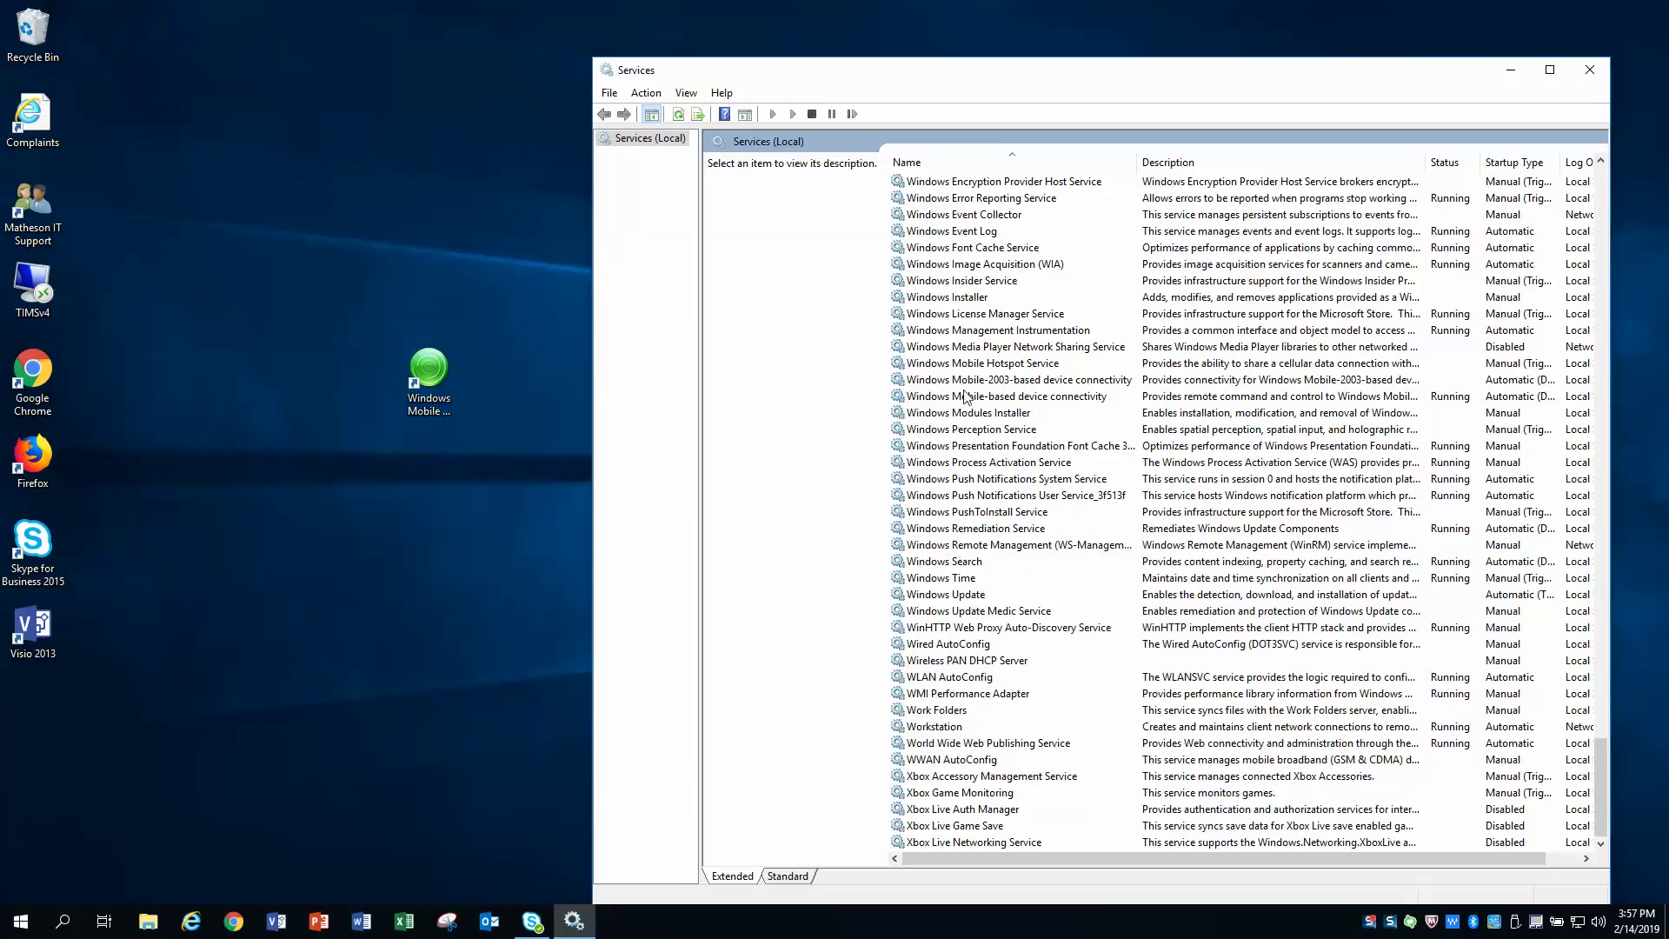
Step: Compare the details of the Hotspot, Mobile-2003-based and Mobile-based connectivity services, ending on Windows Mobile Hotspot Service
left_click(994, 383)
left_click(997, 398)
left_click(996, 383)
left_click(989, 365)
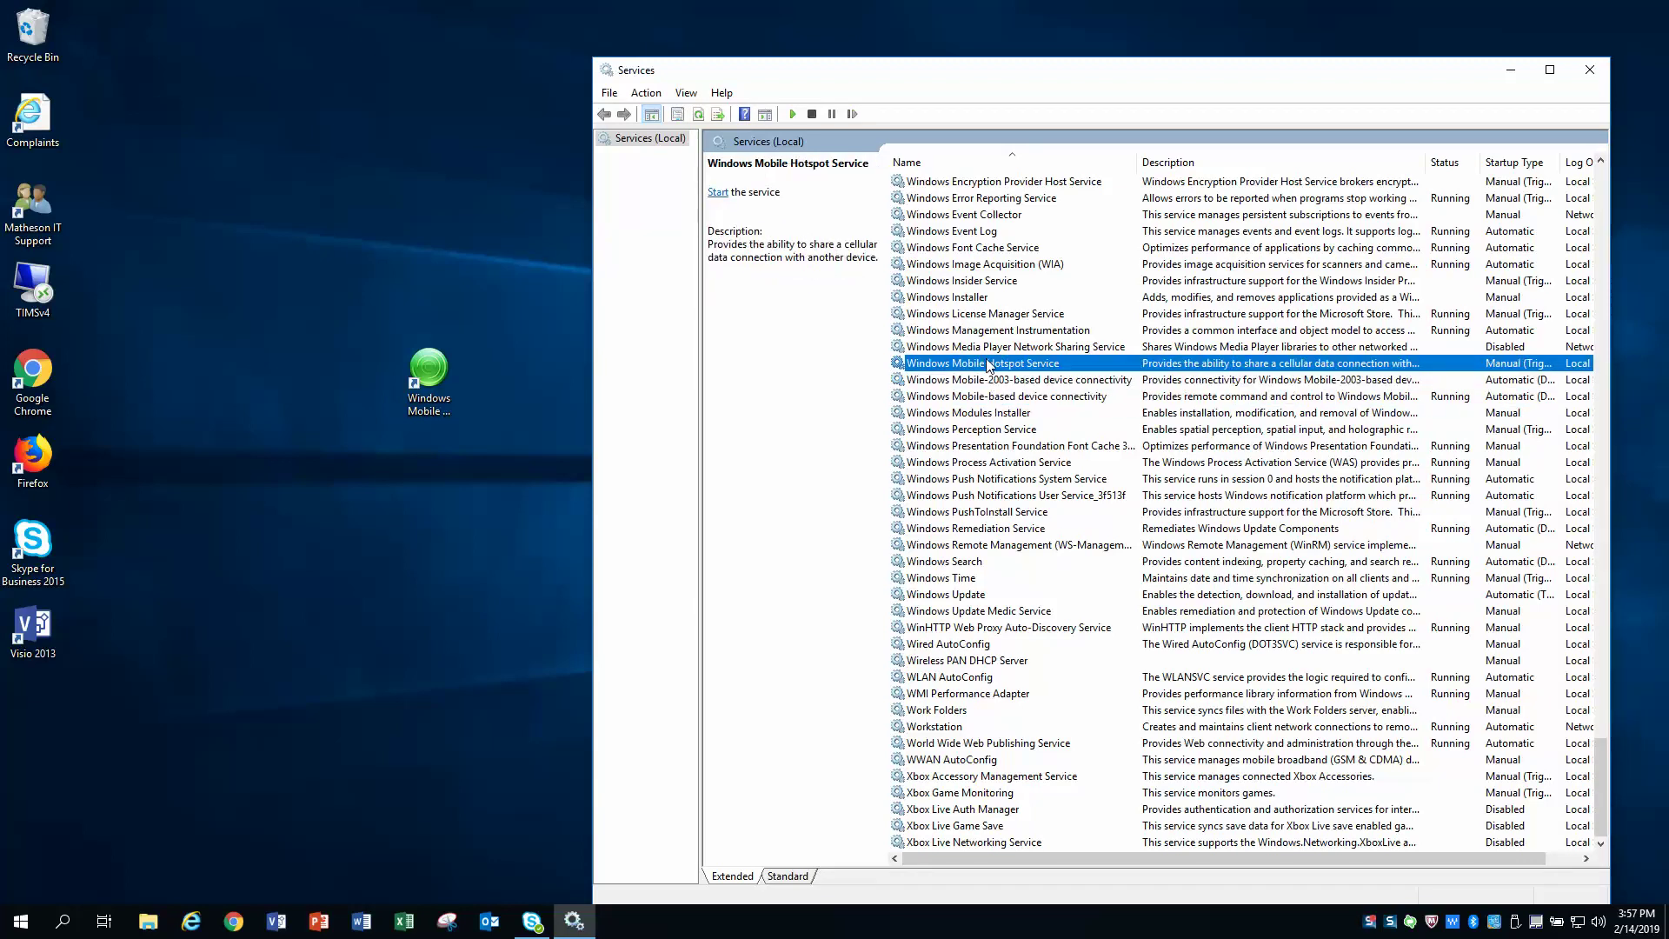
left_click(991, 382)
left_click(991, 397)
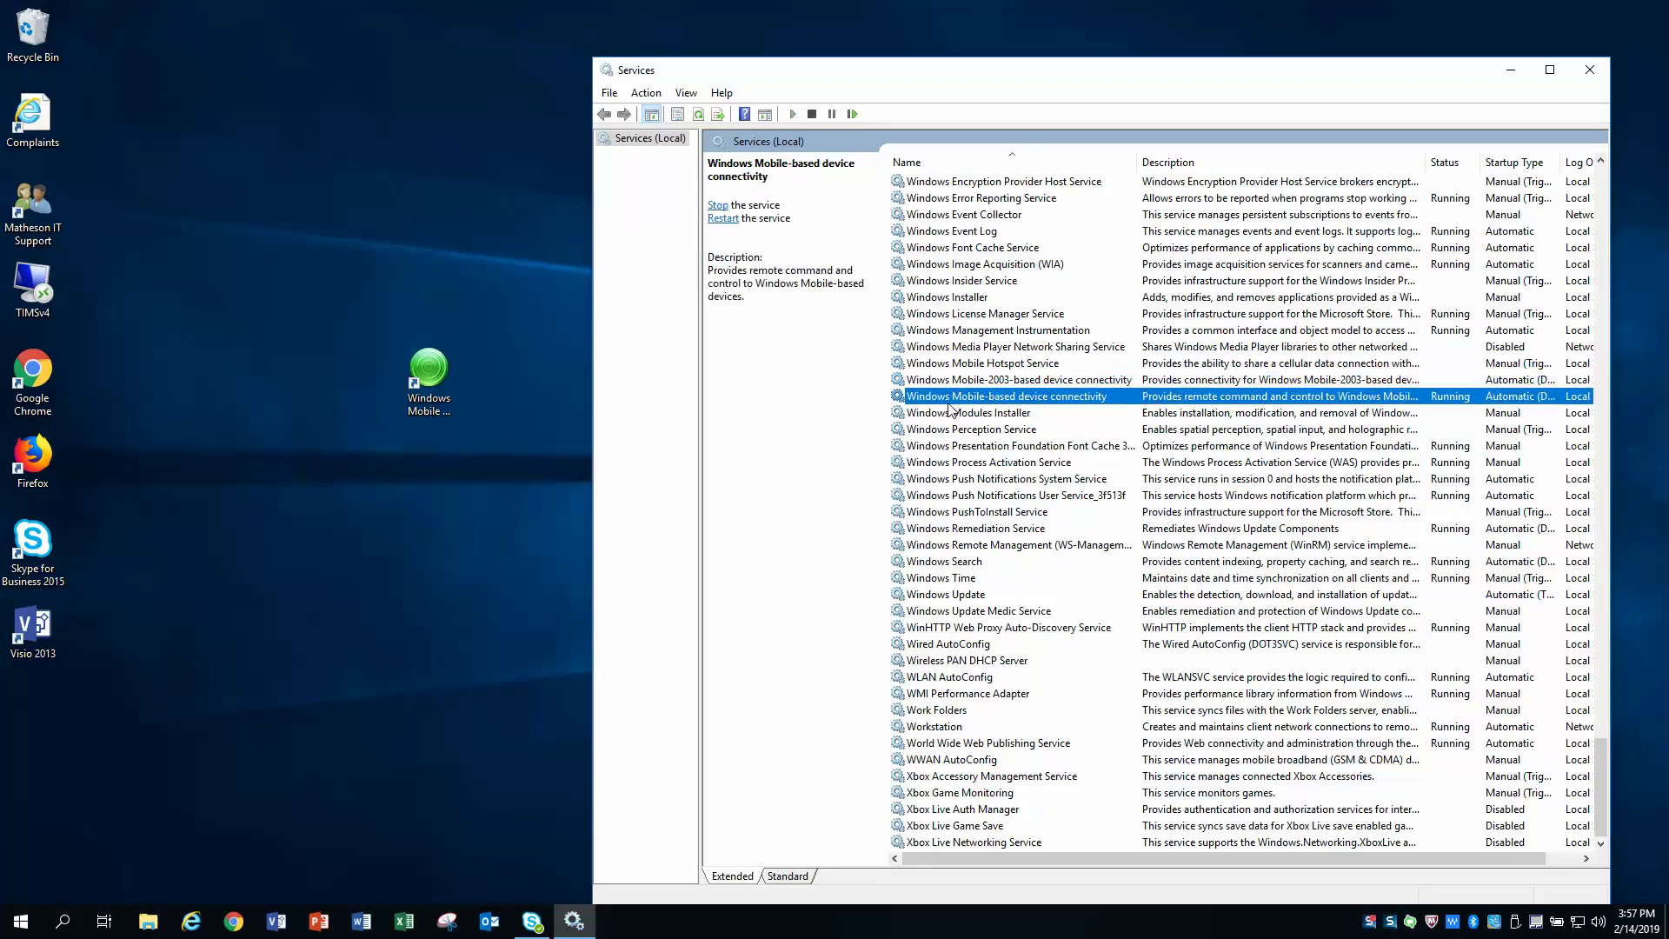
left_click(952, 364)
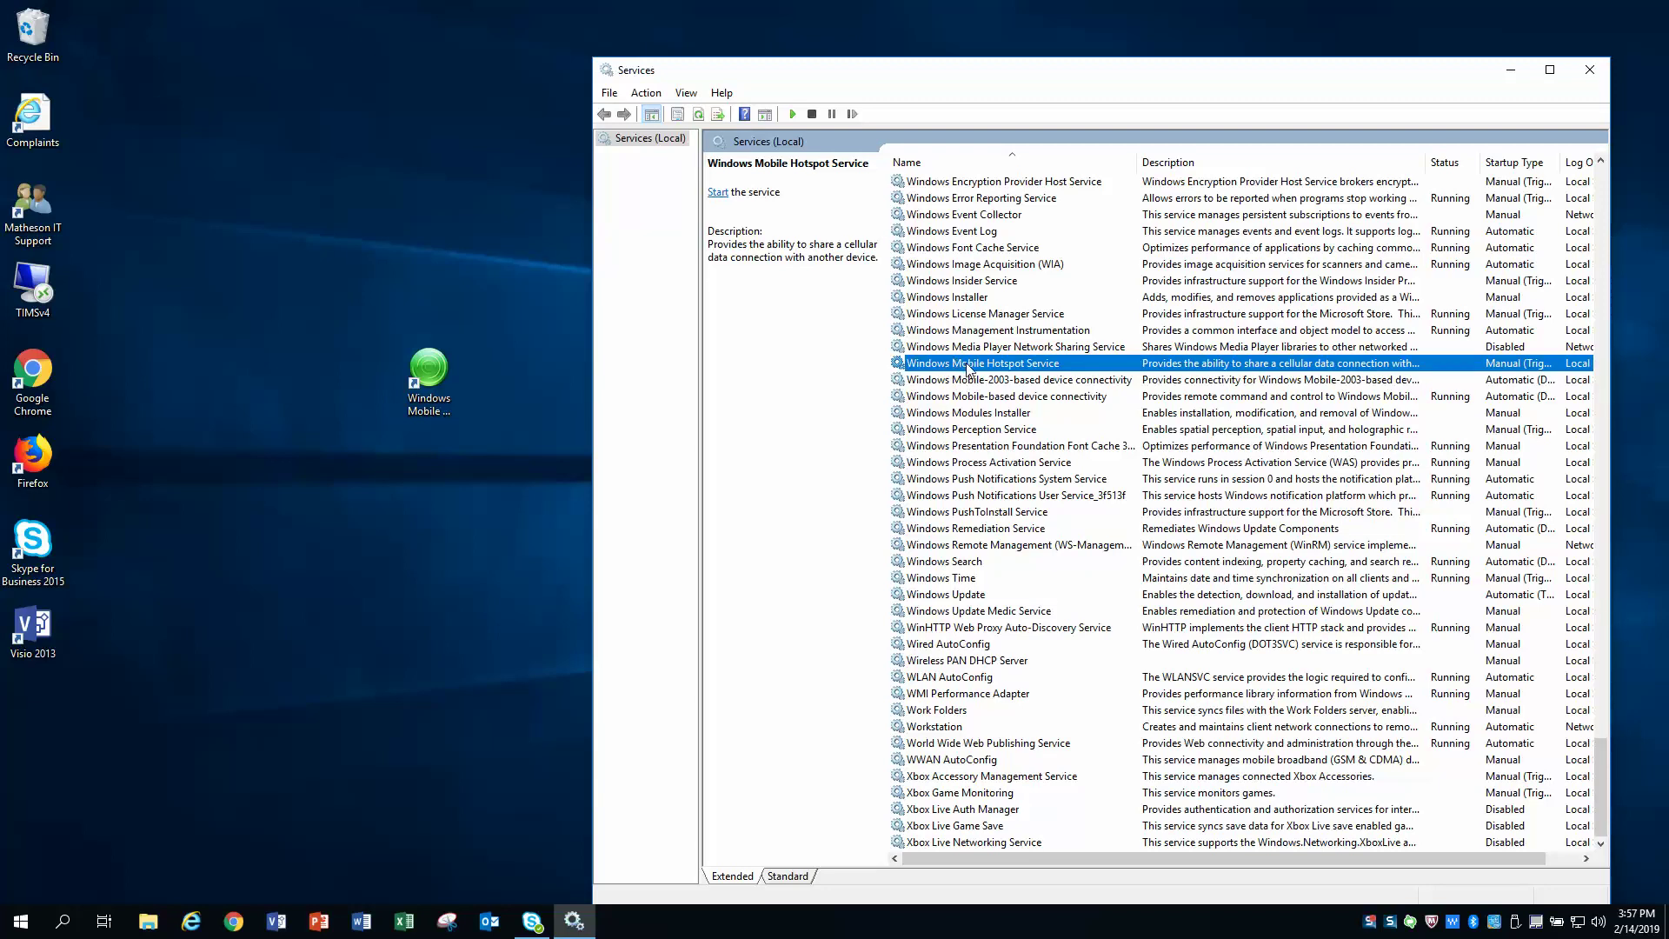
left_click(963, 381)
left_click(954, 370)
left_click(982, 383)
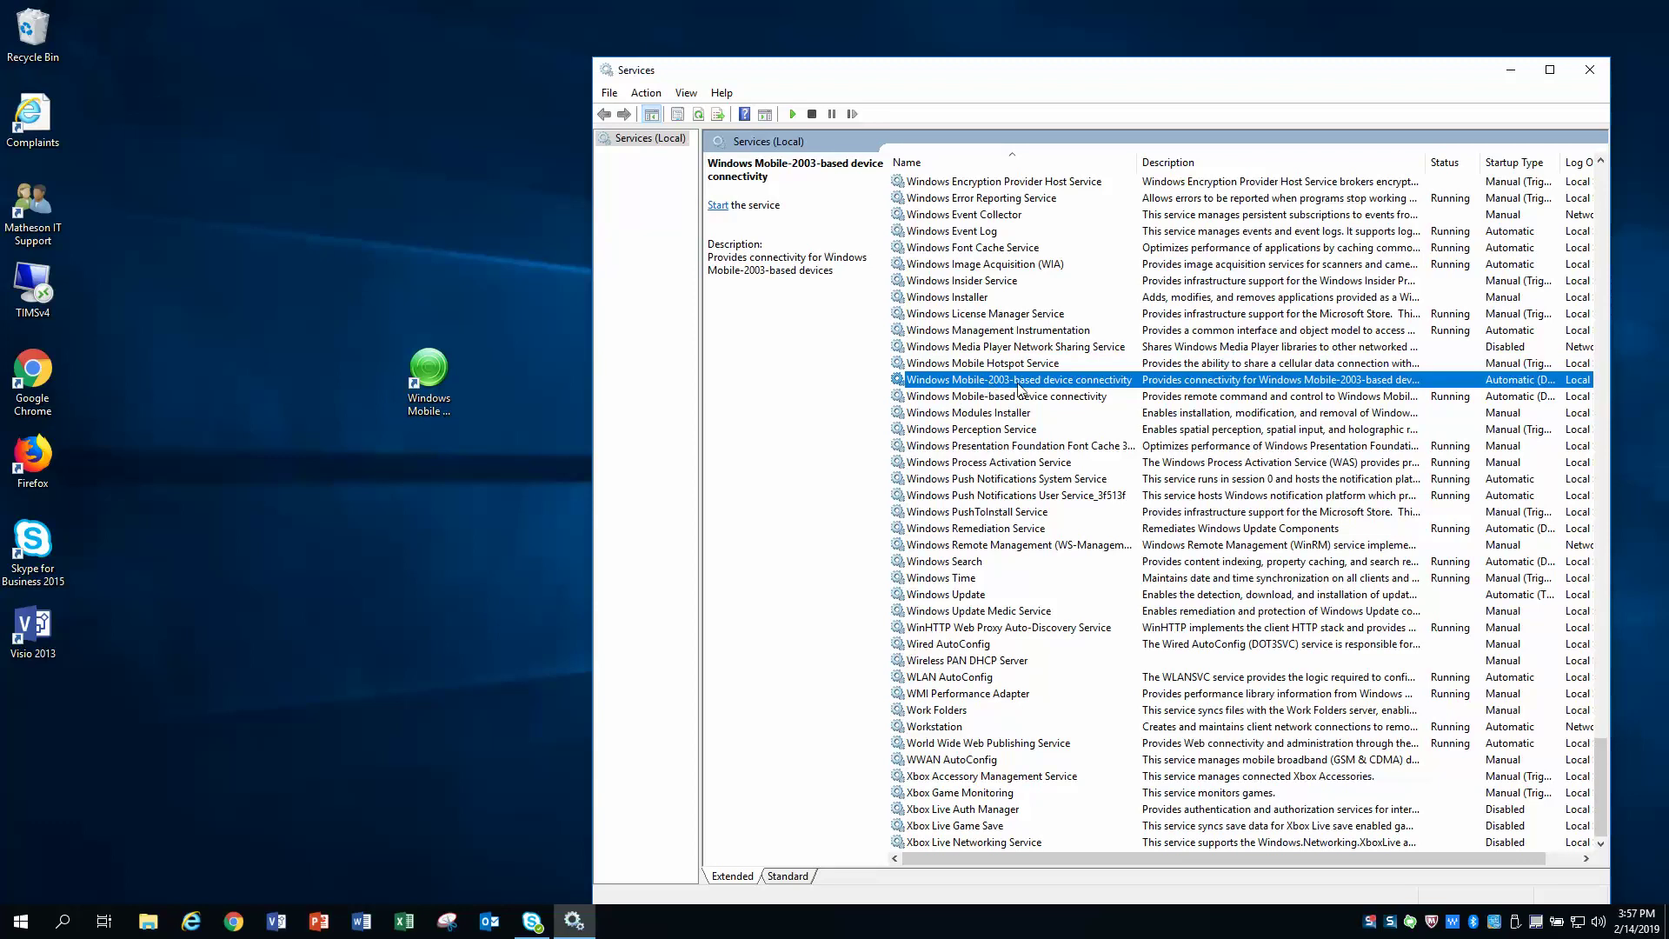
left_click(983, 400)
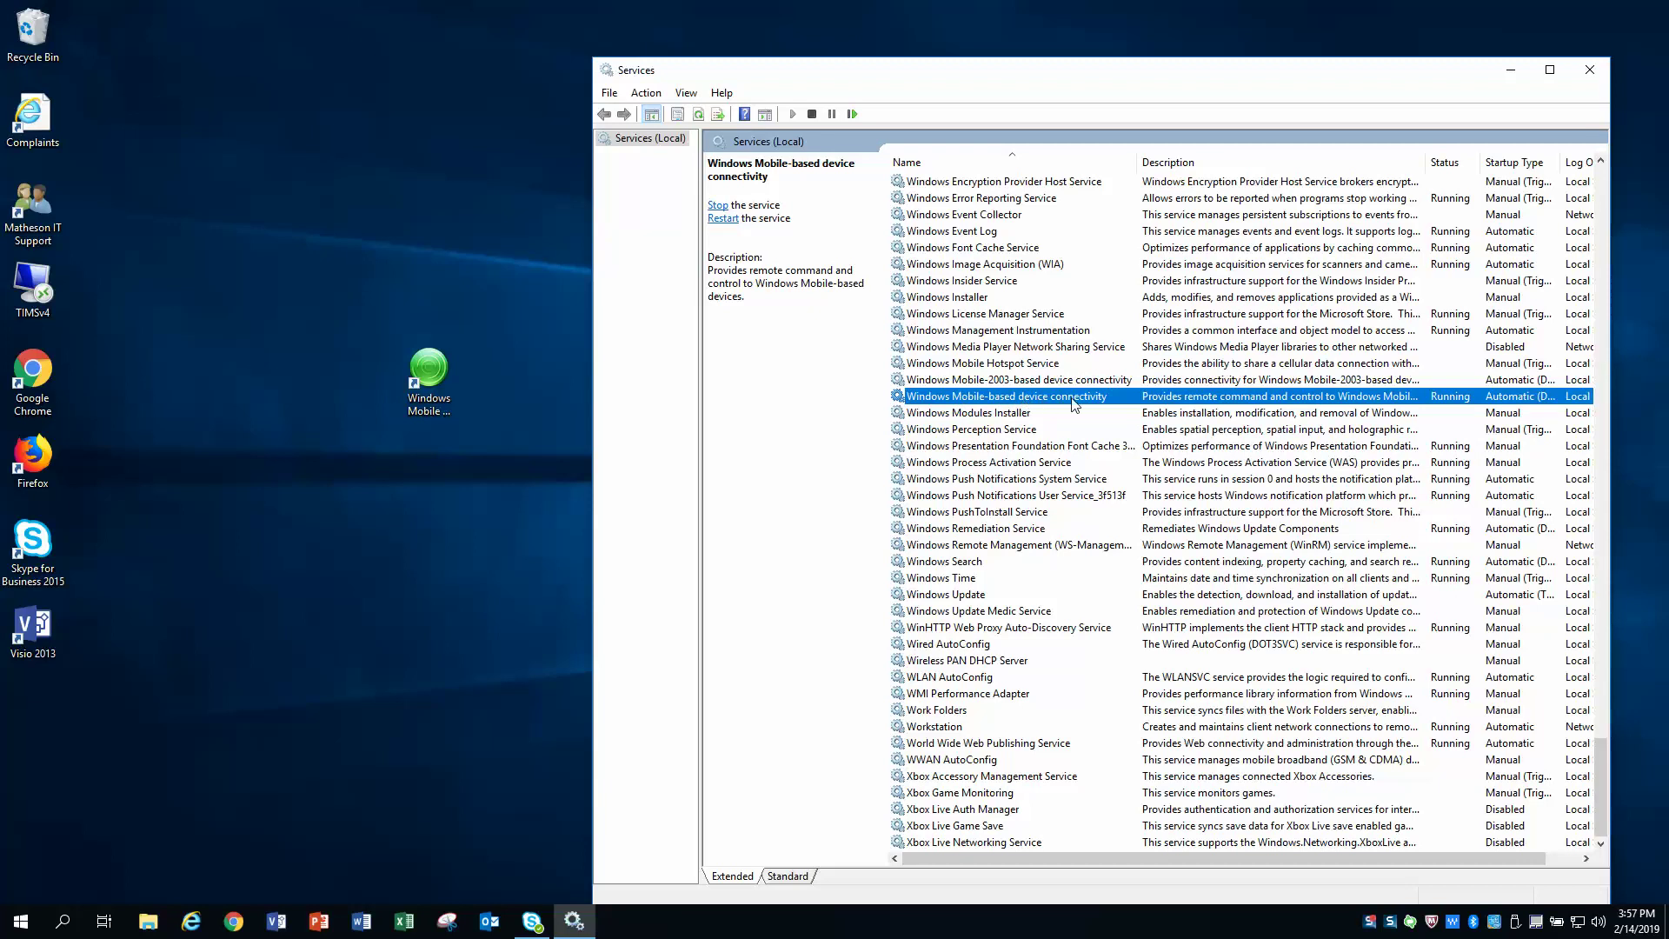
left_click(962, 367)
left_click(962, 382)
left_click(963, 400)
left_click(967, 368)
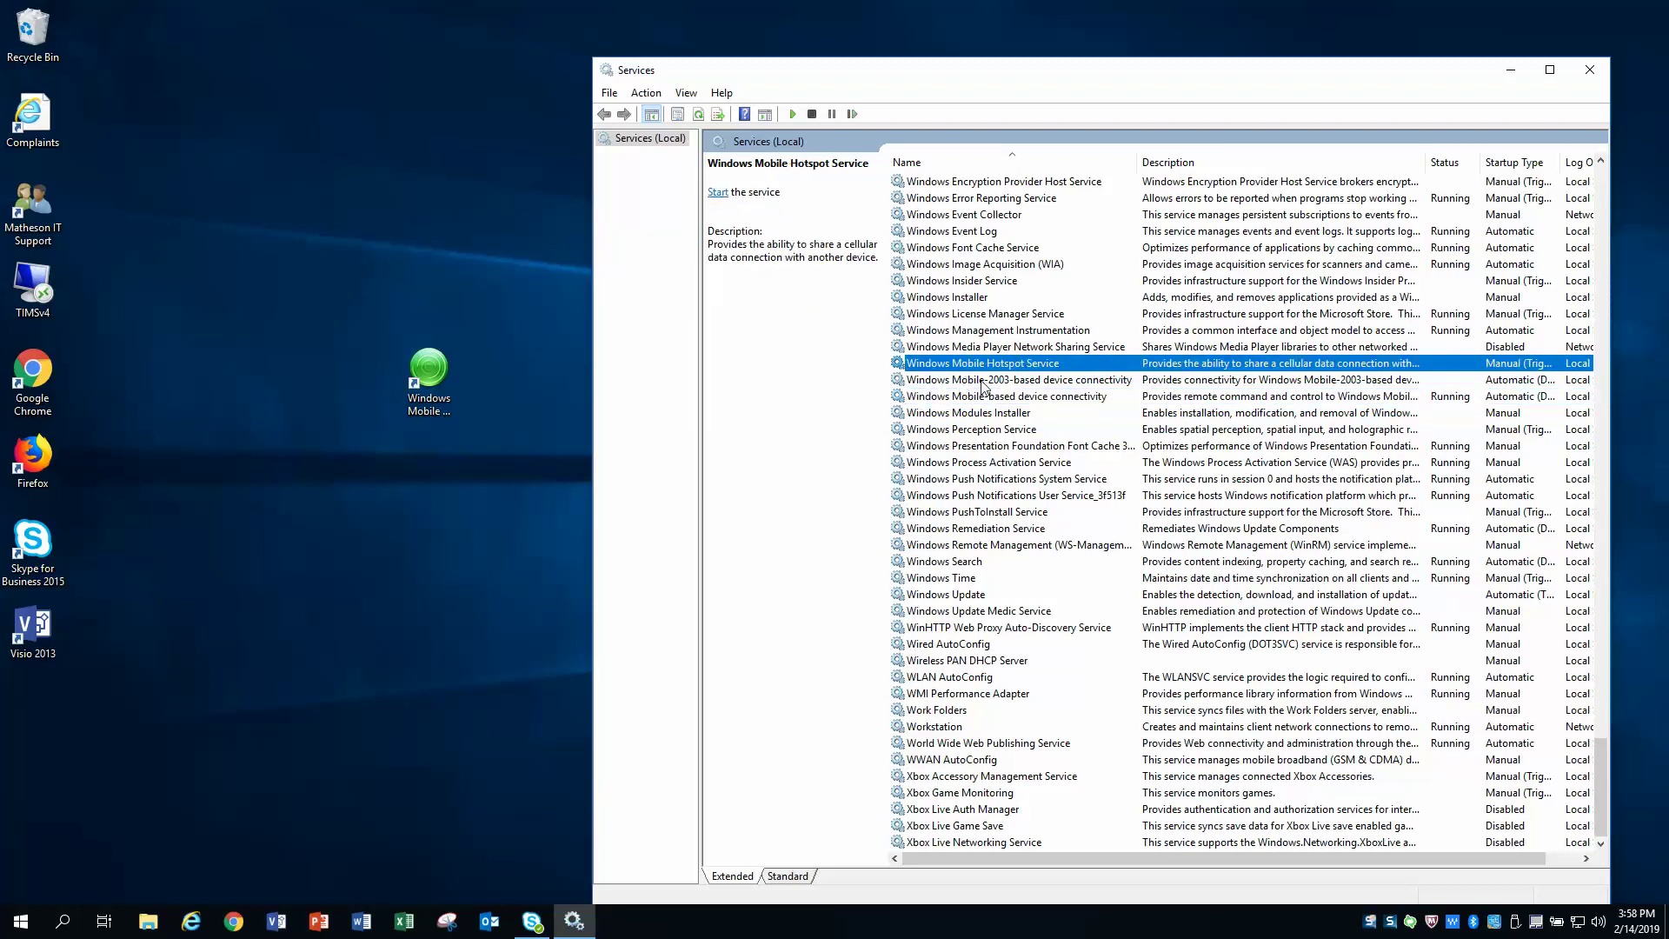
Step: Give Windows Mobile Hotspot Service a Local System account log-on with desktop interaction, then apply
right_click(940, 364)
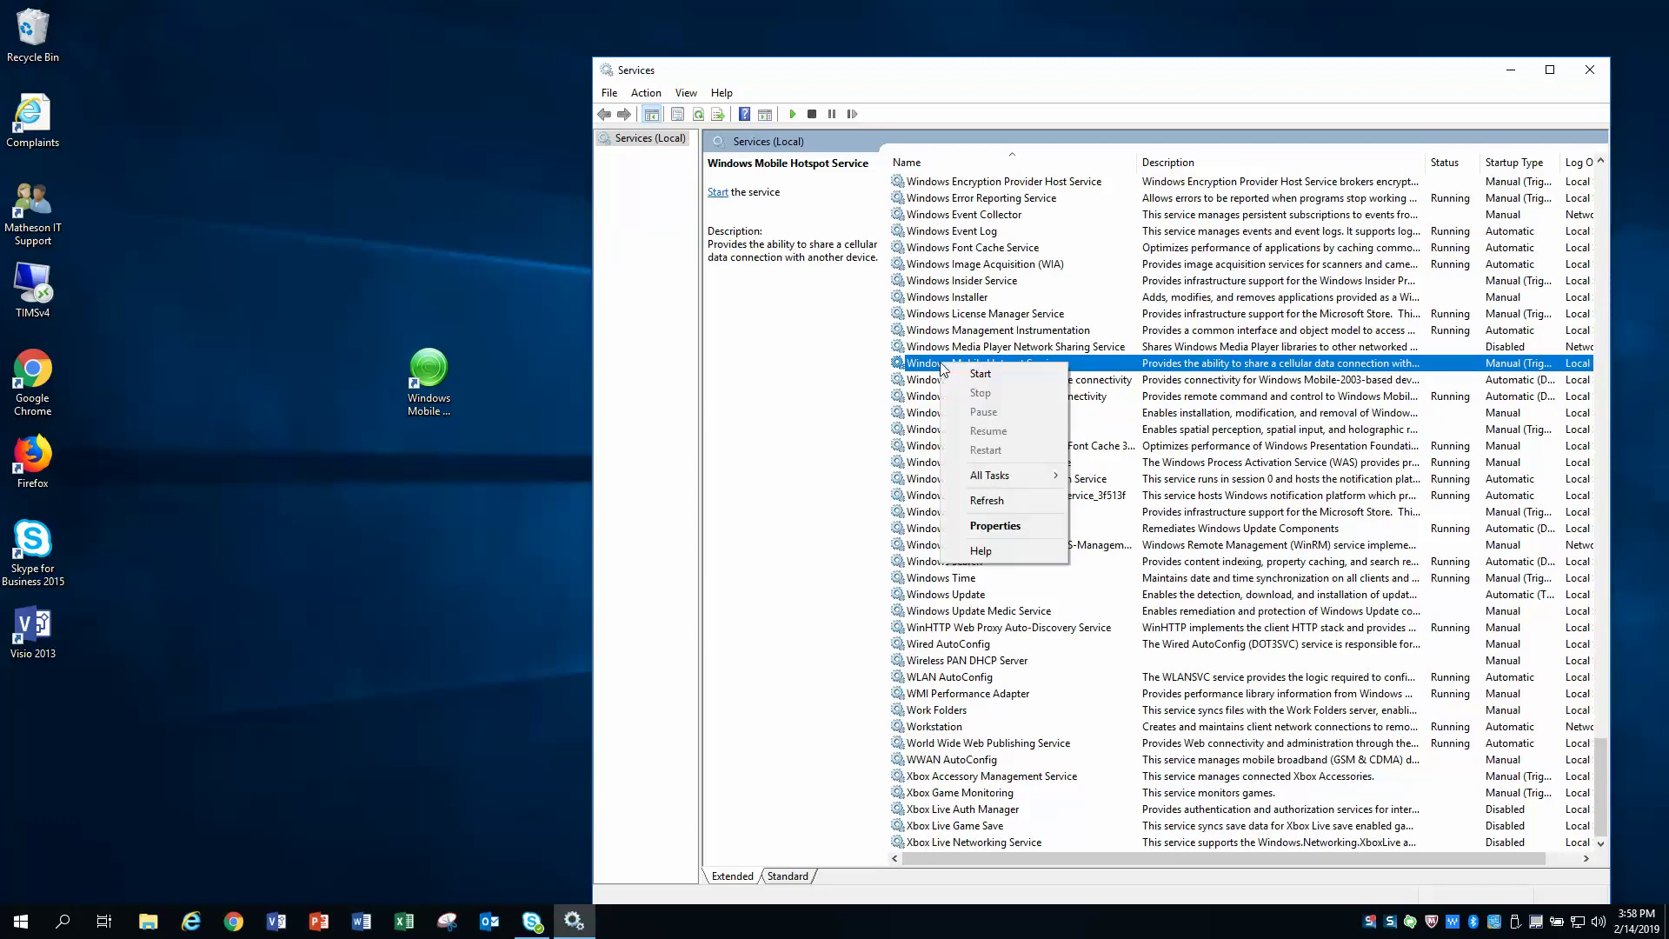
left_click(1015, 525)
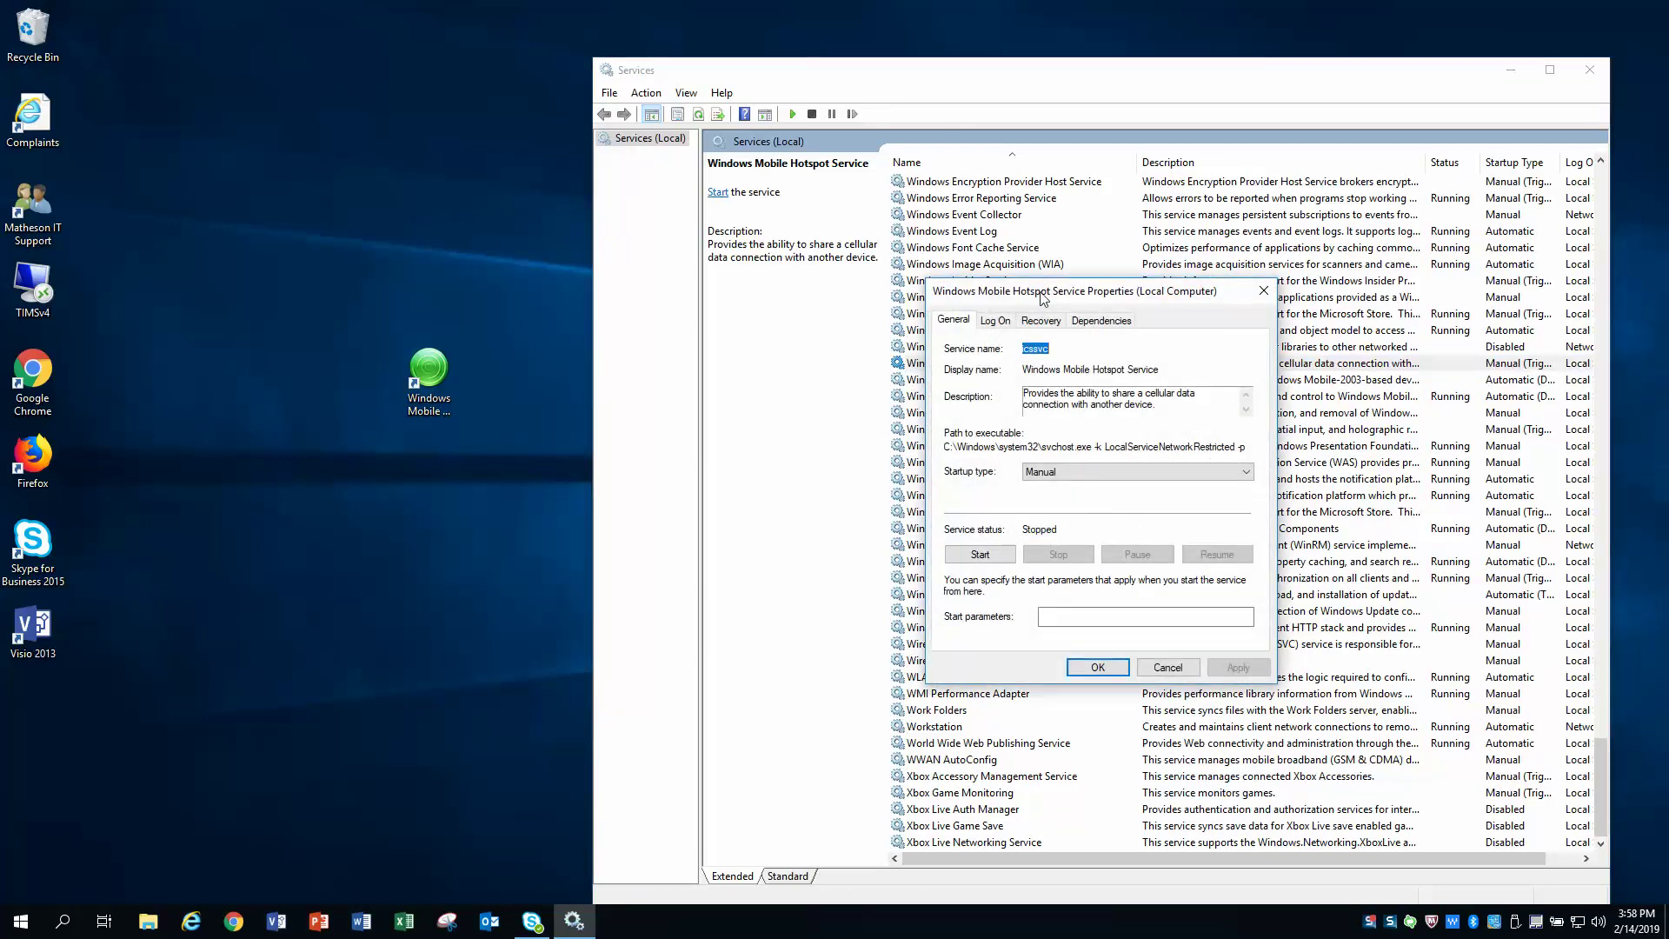
left_click(1000, 326)
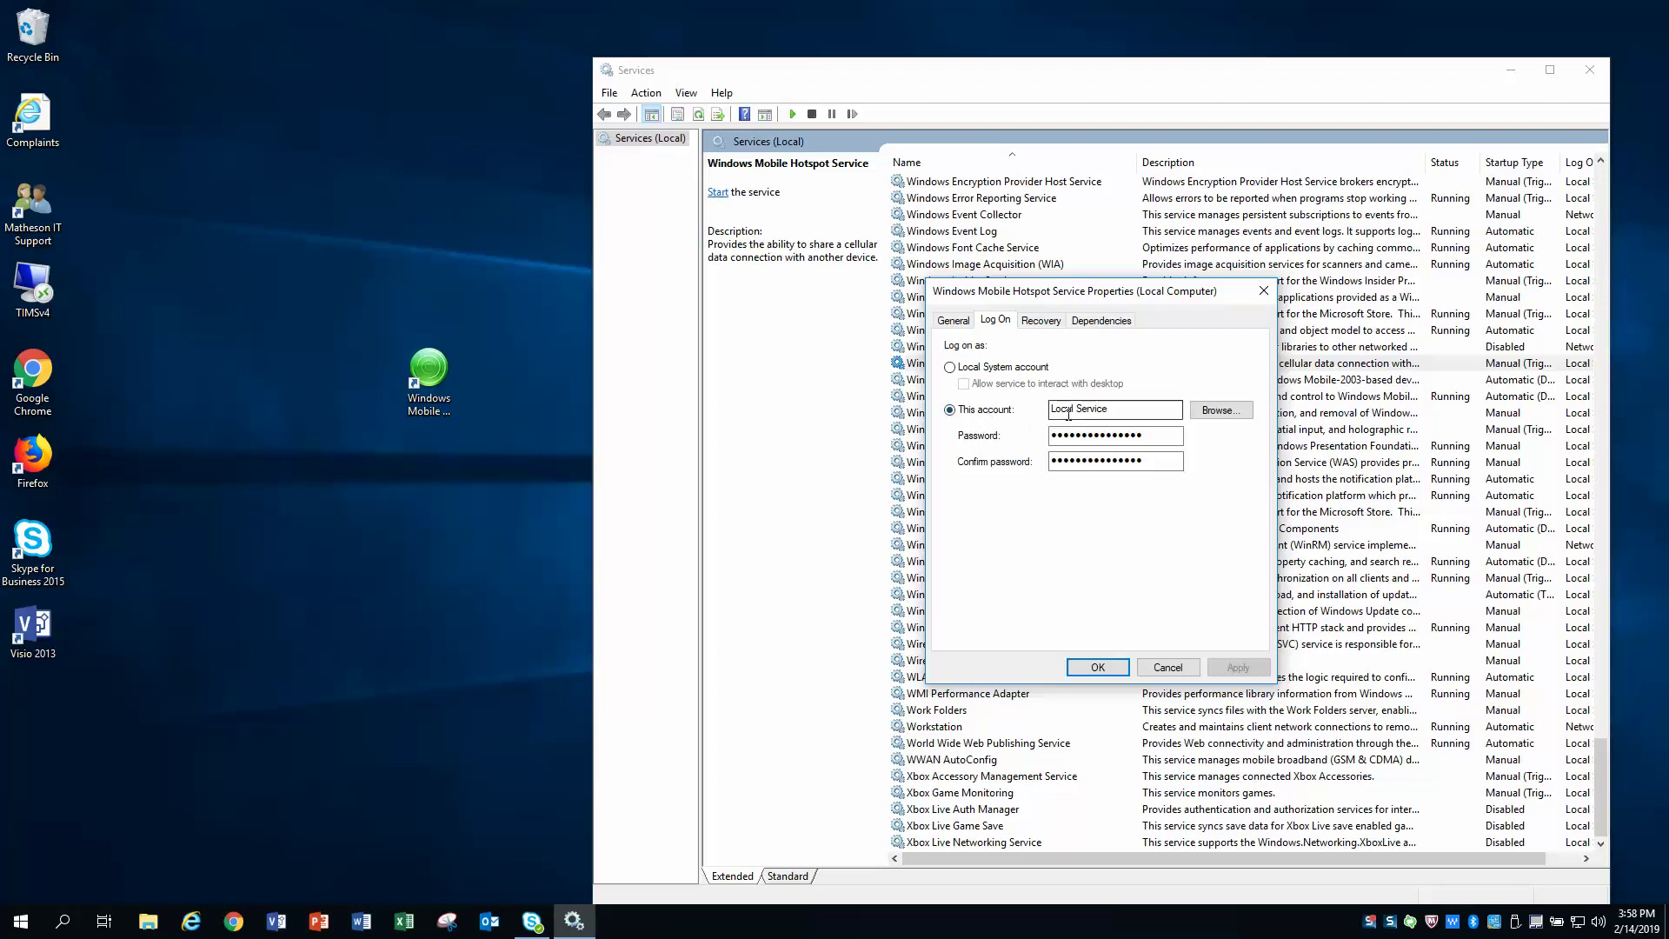
left_click(950, 367)
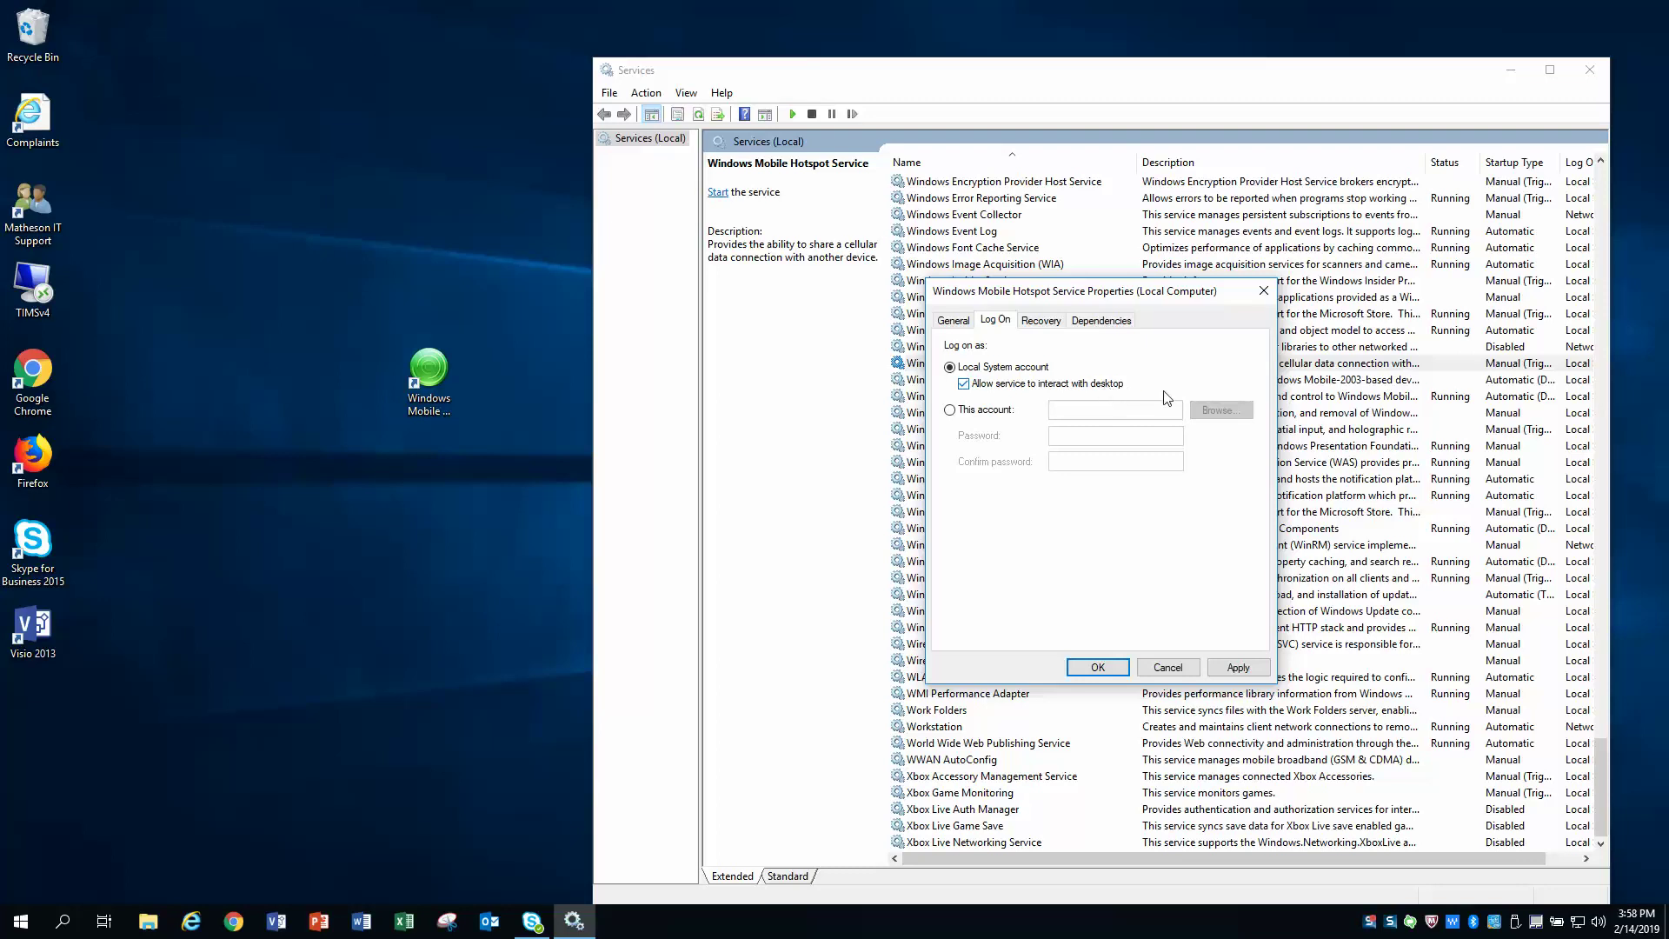
left_click(1244, 668)
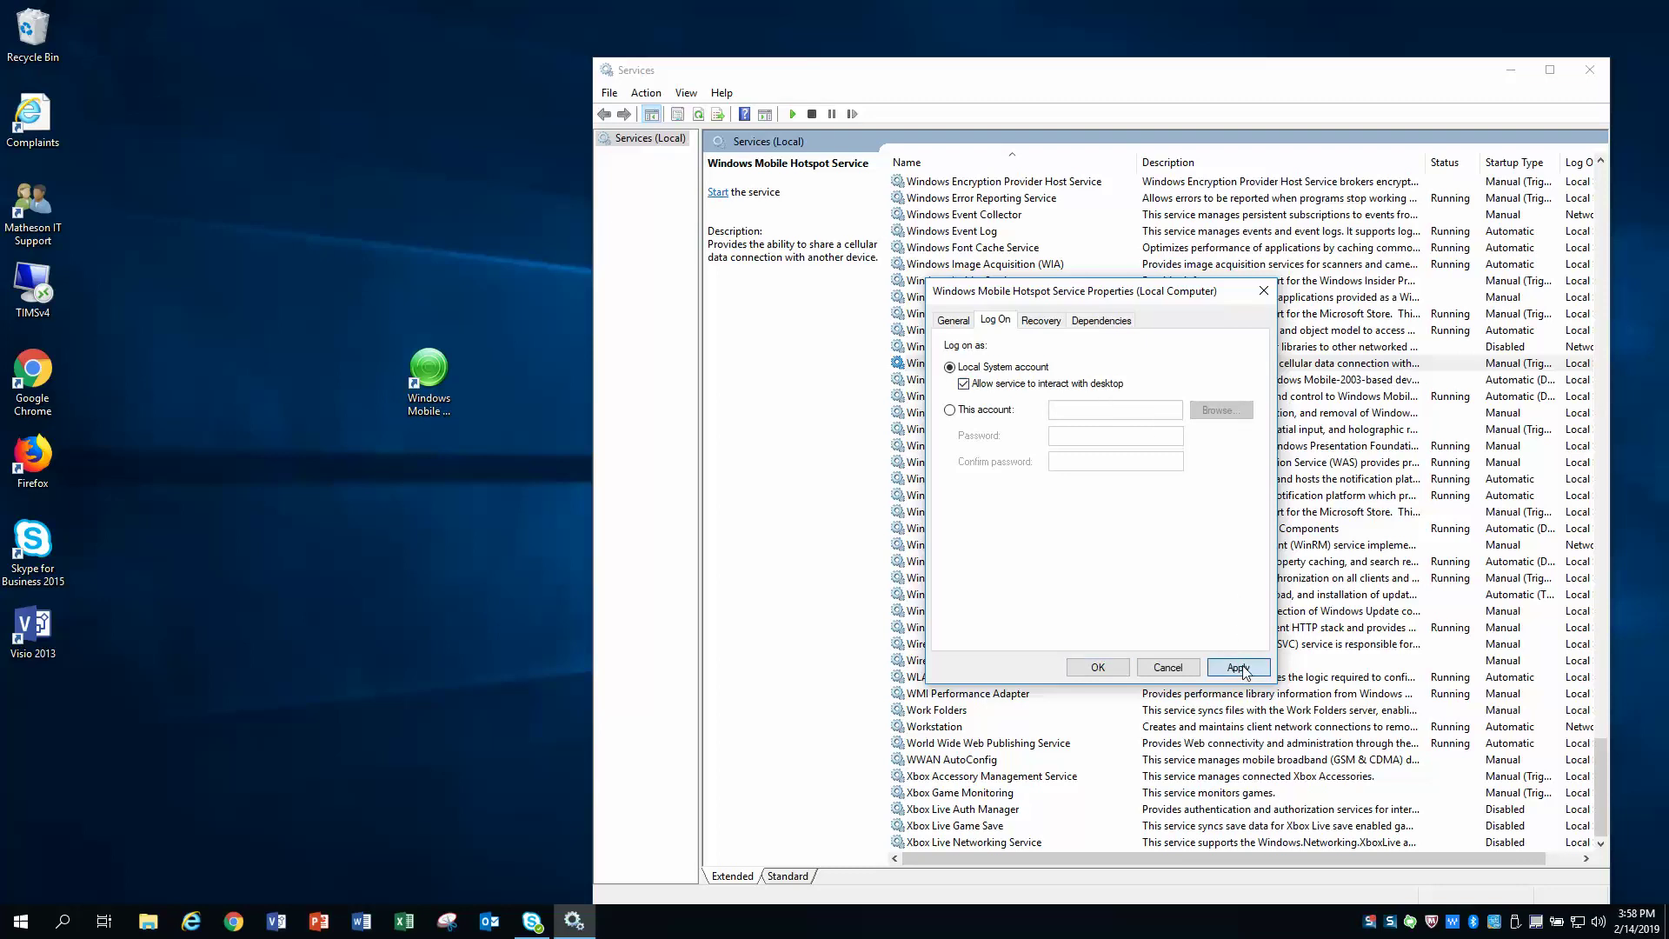
left_click(1100, 668)
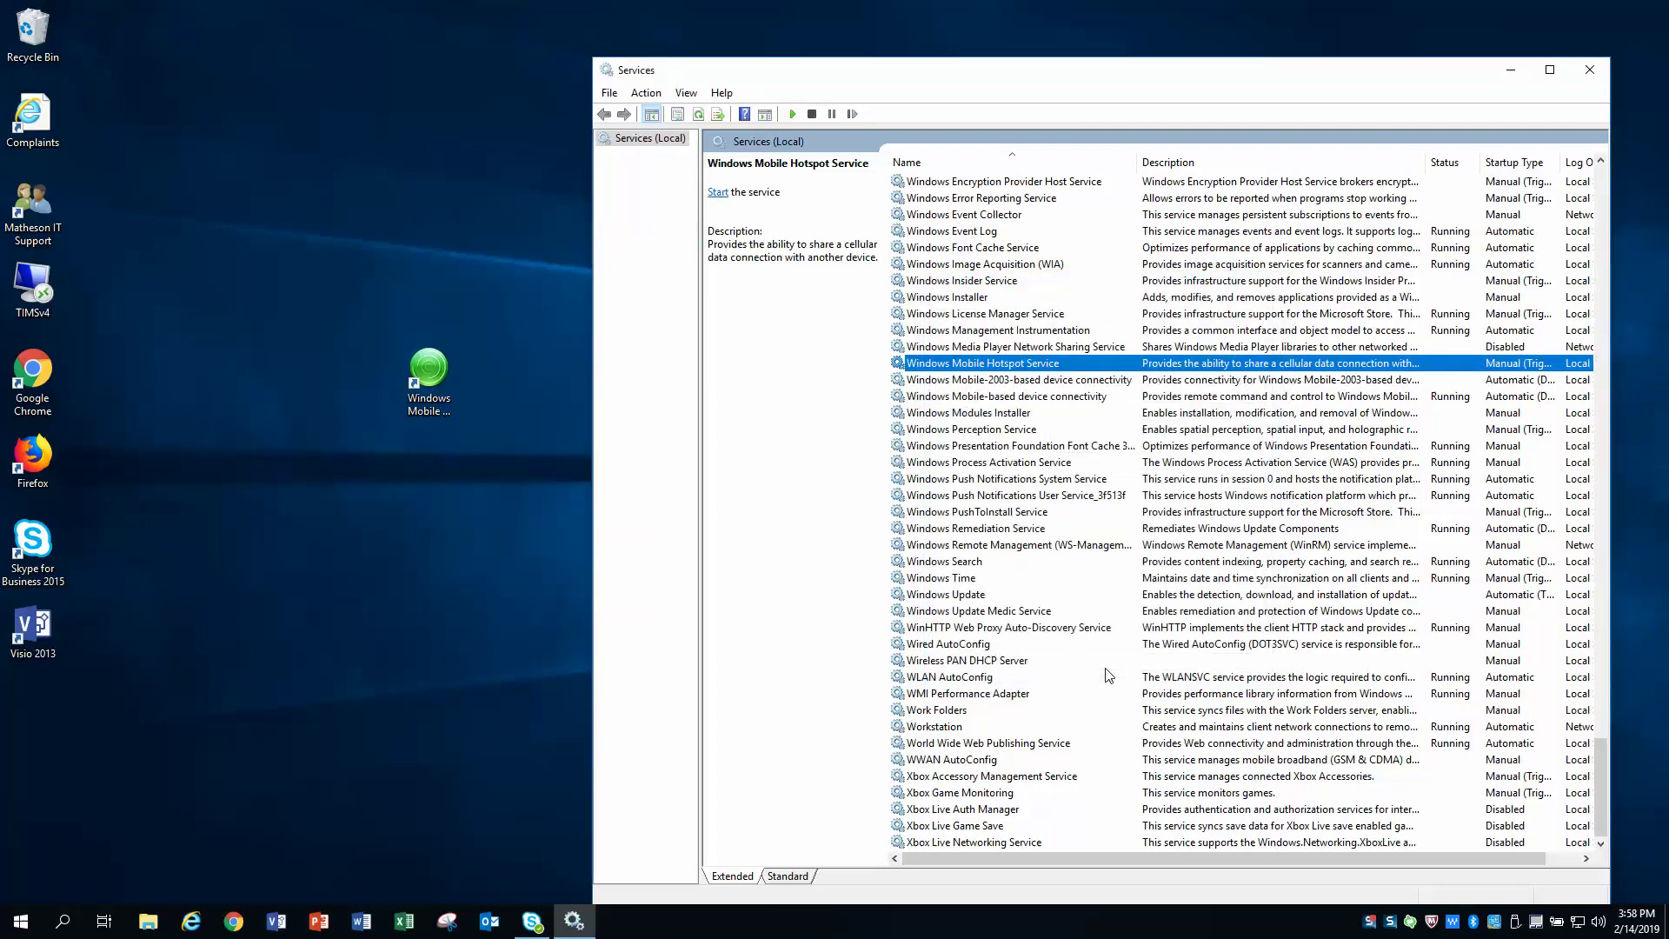
Step: Switch Windows Mobile-2003-based device connectivity's Log On to Local System account with desktop interaction, then apply
left_click(980, 382)
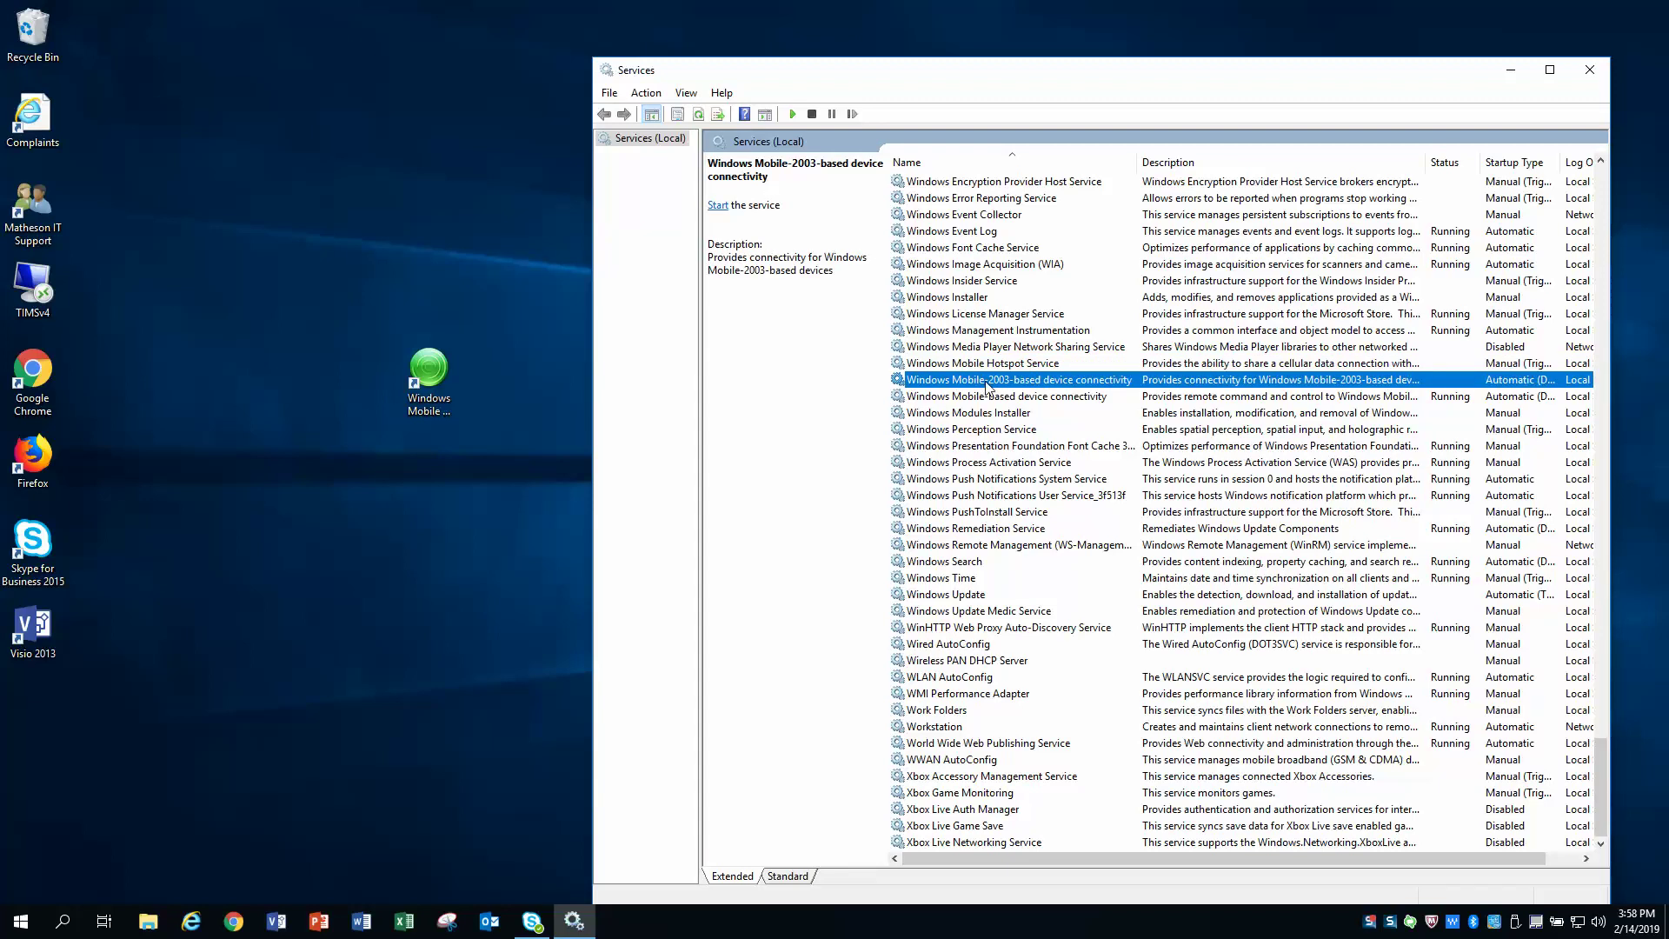
right_click(998, 384)
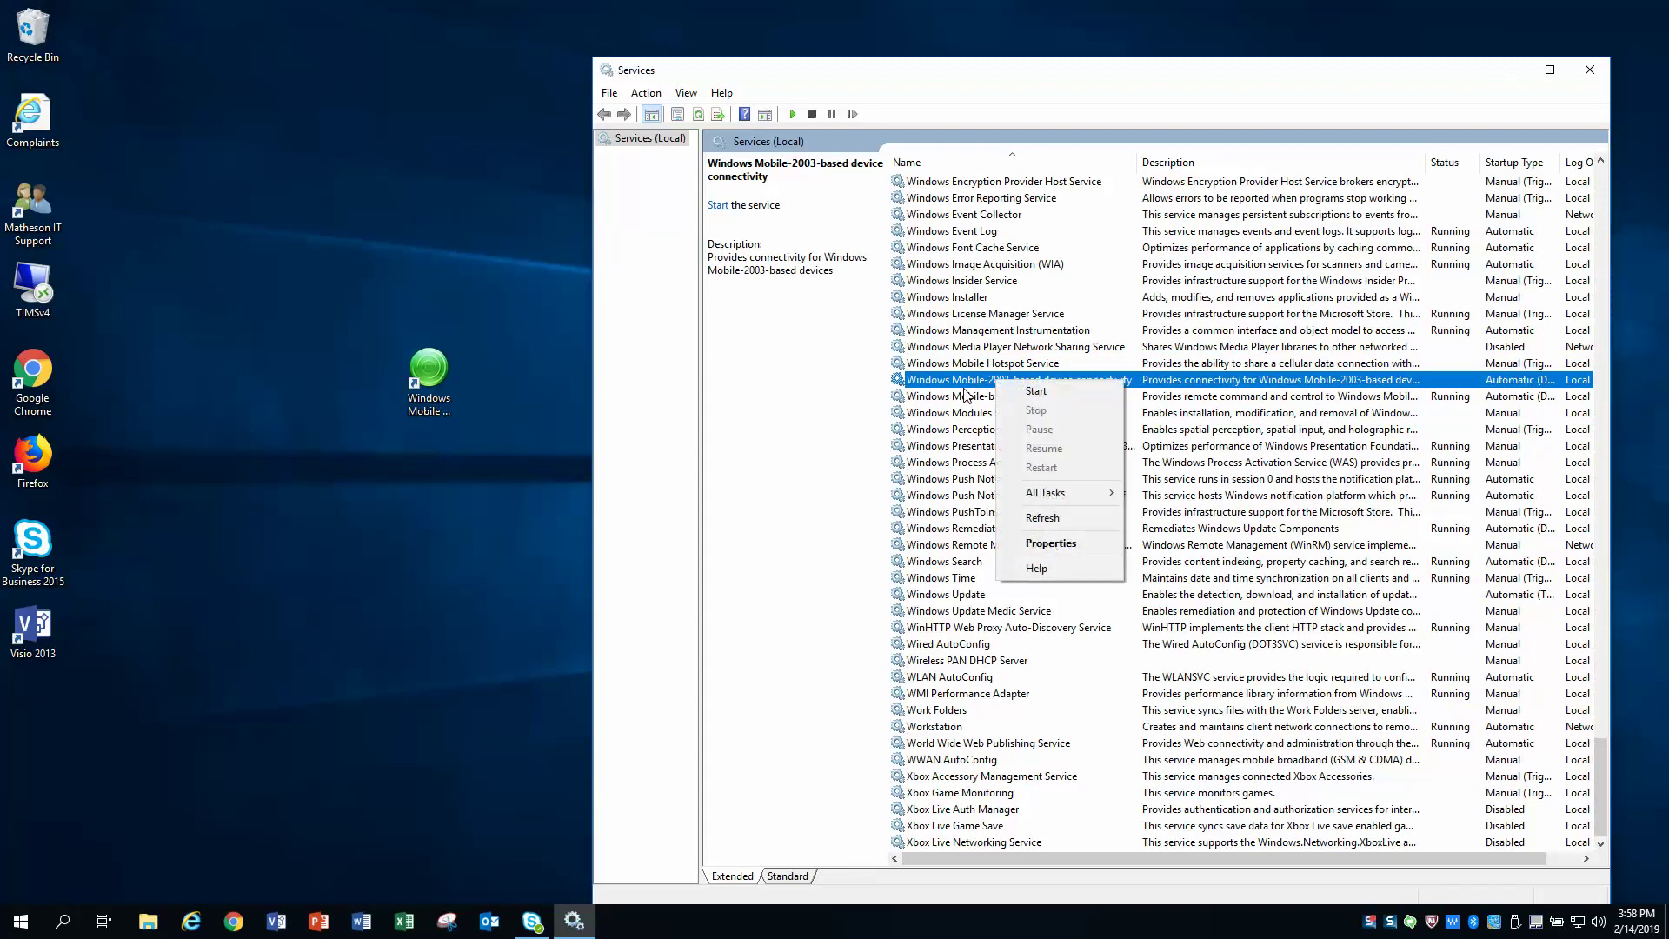
left_click(965, 385)
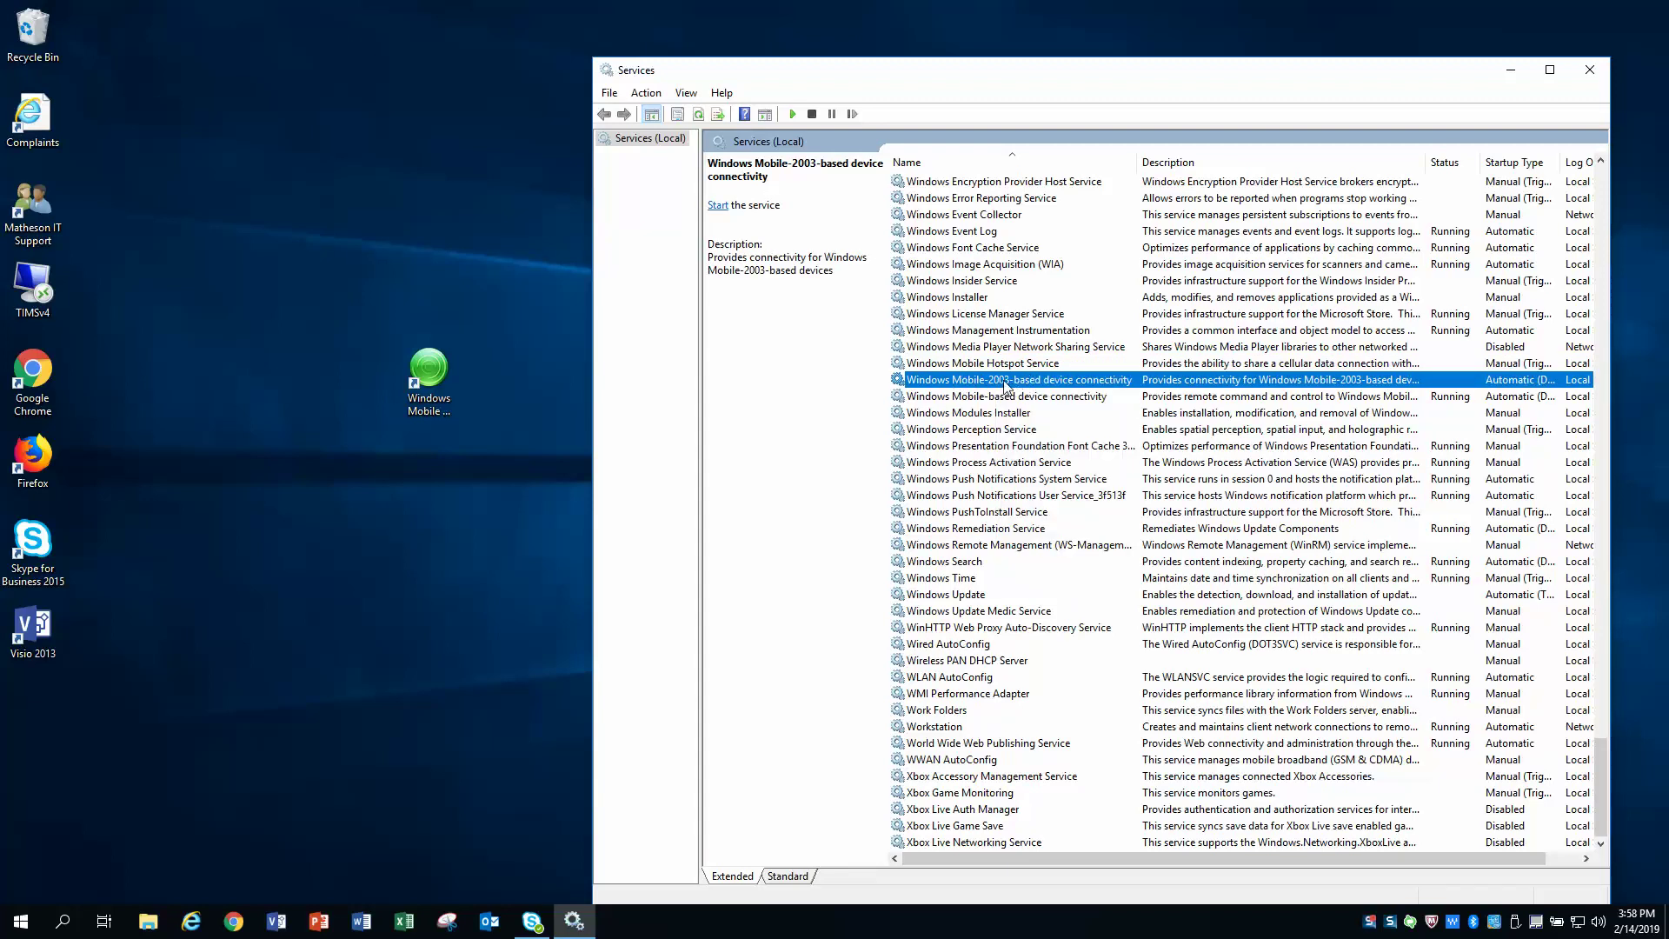
right_click(1006, 385)
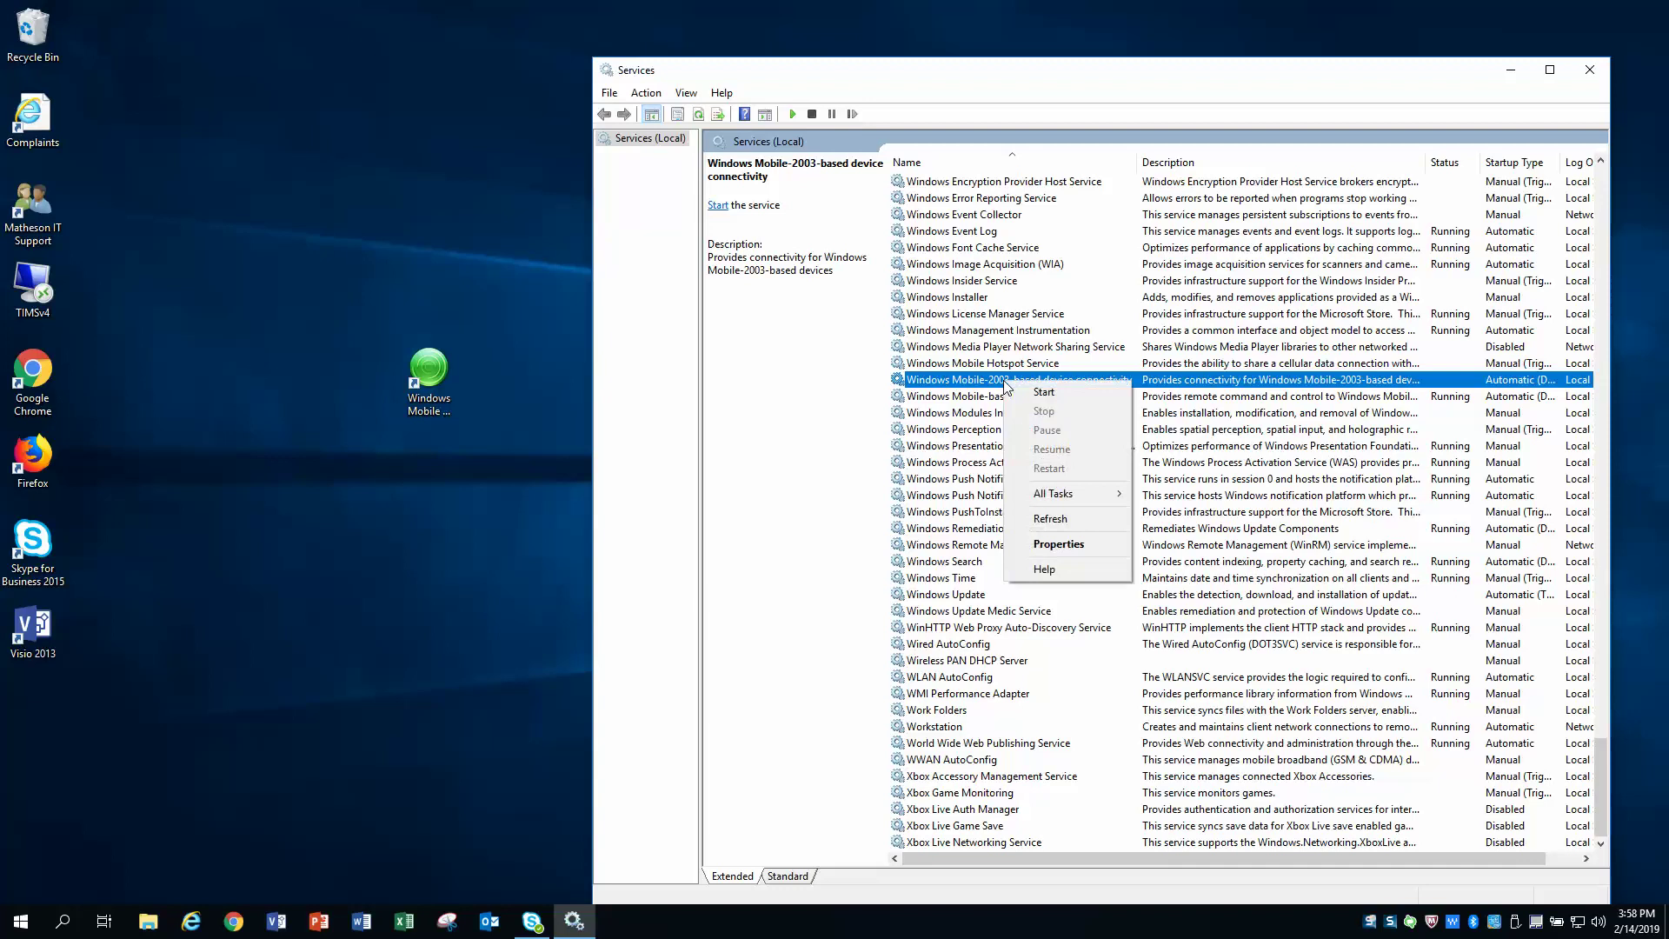
left_click(1092, 541)
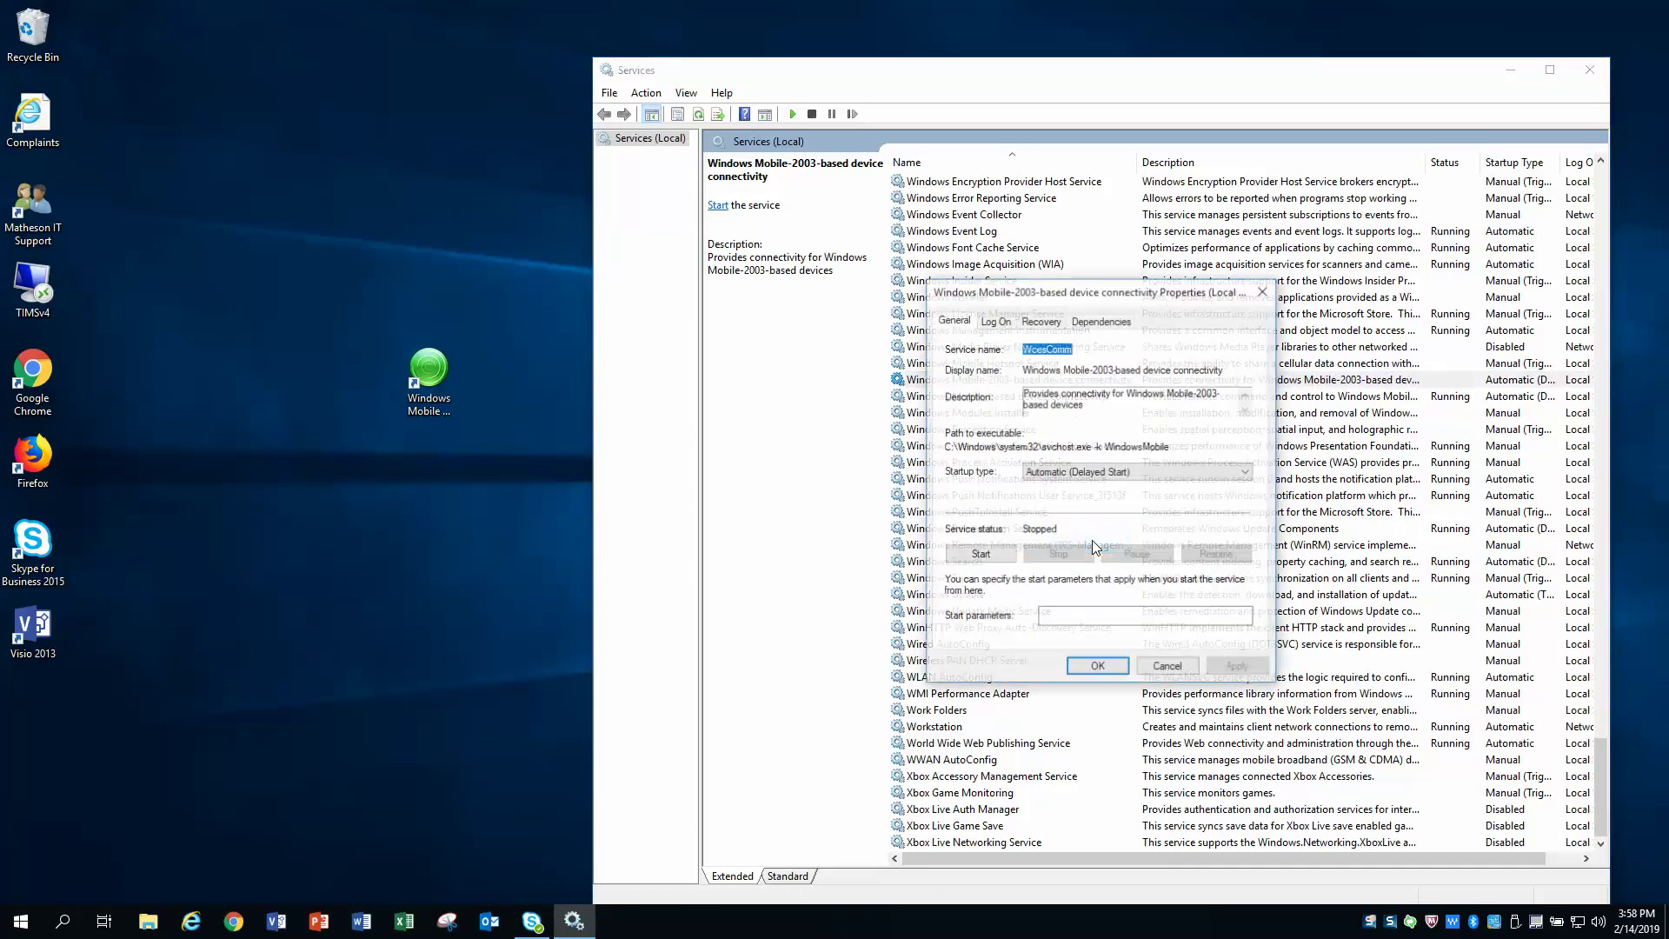
left_click(996, 324)
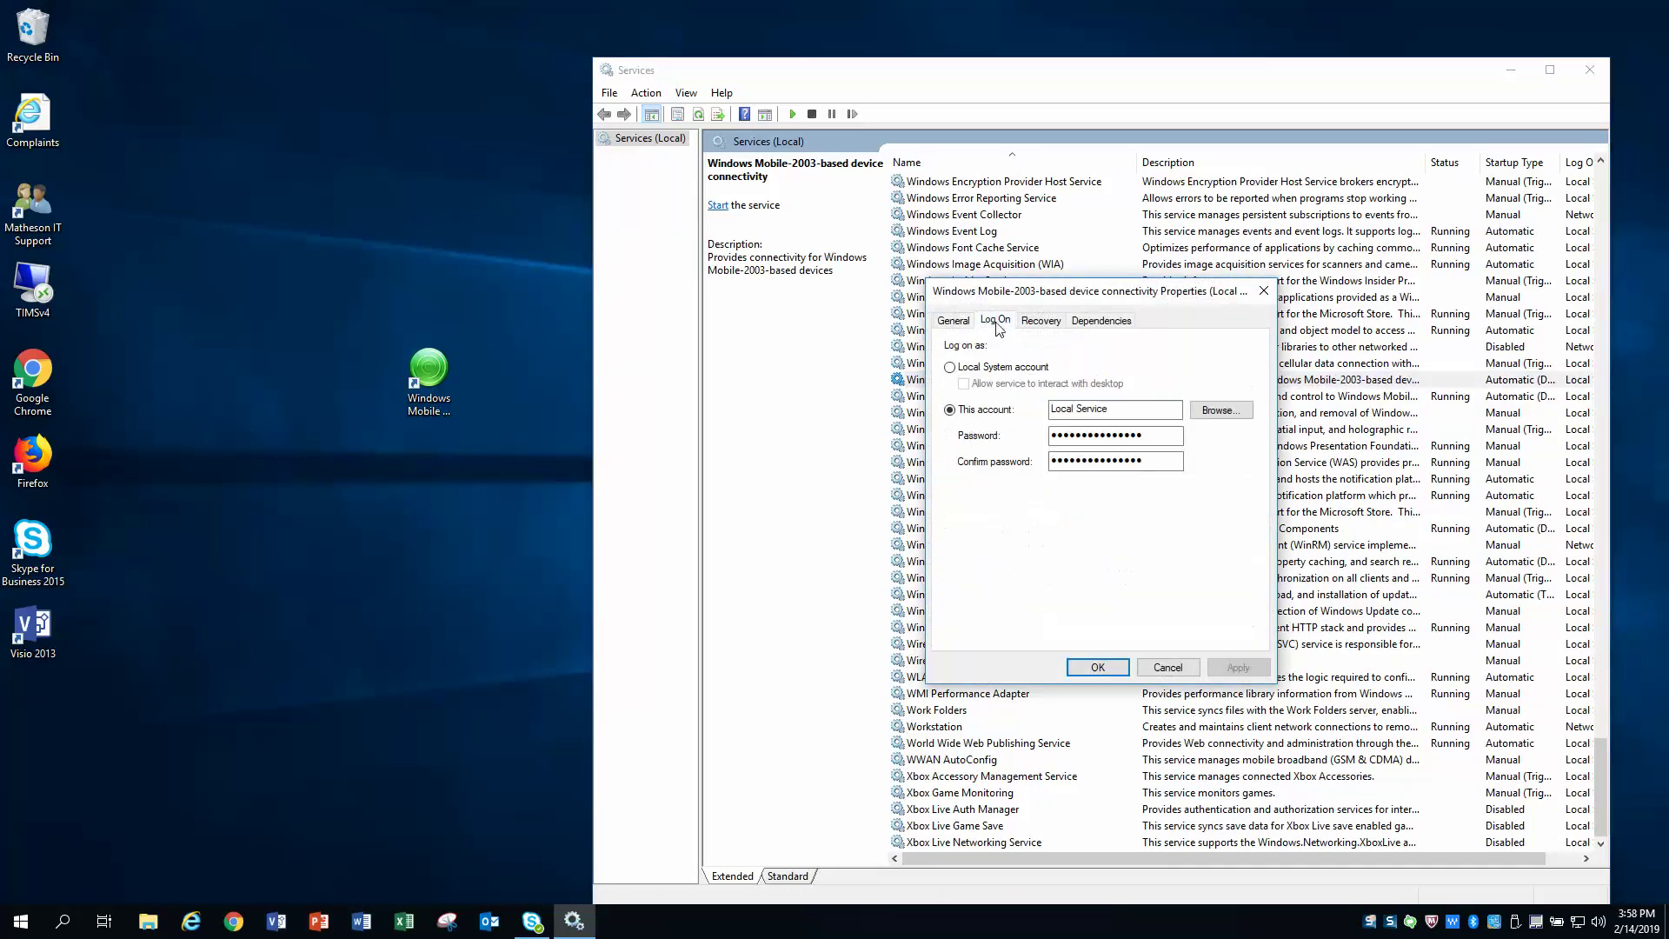
left_click(950, 368)
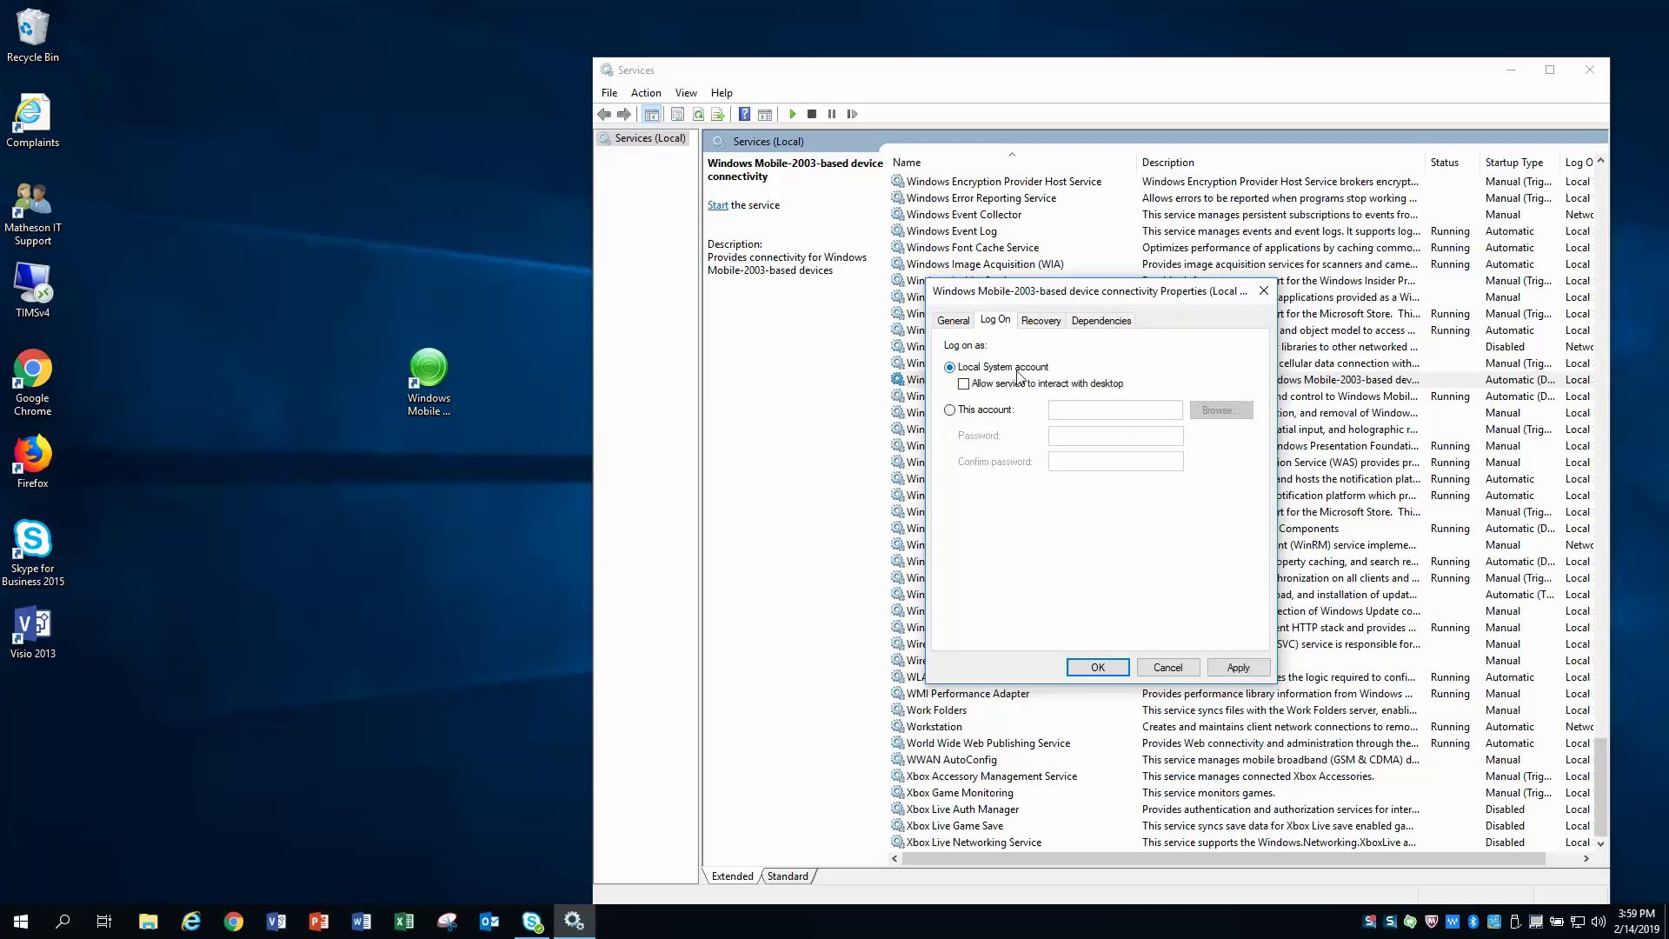
left_click(969, 387)
left_click(1239, 670)
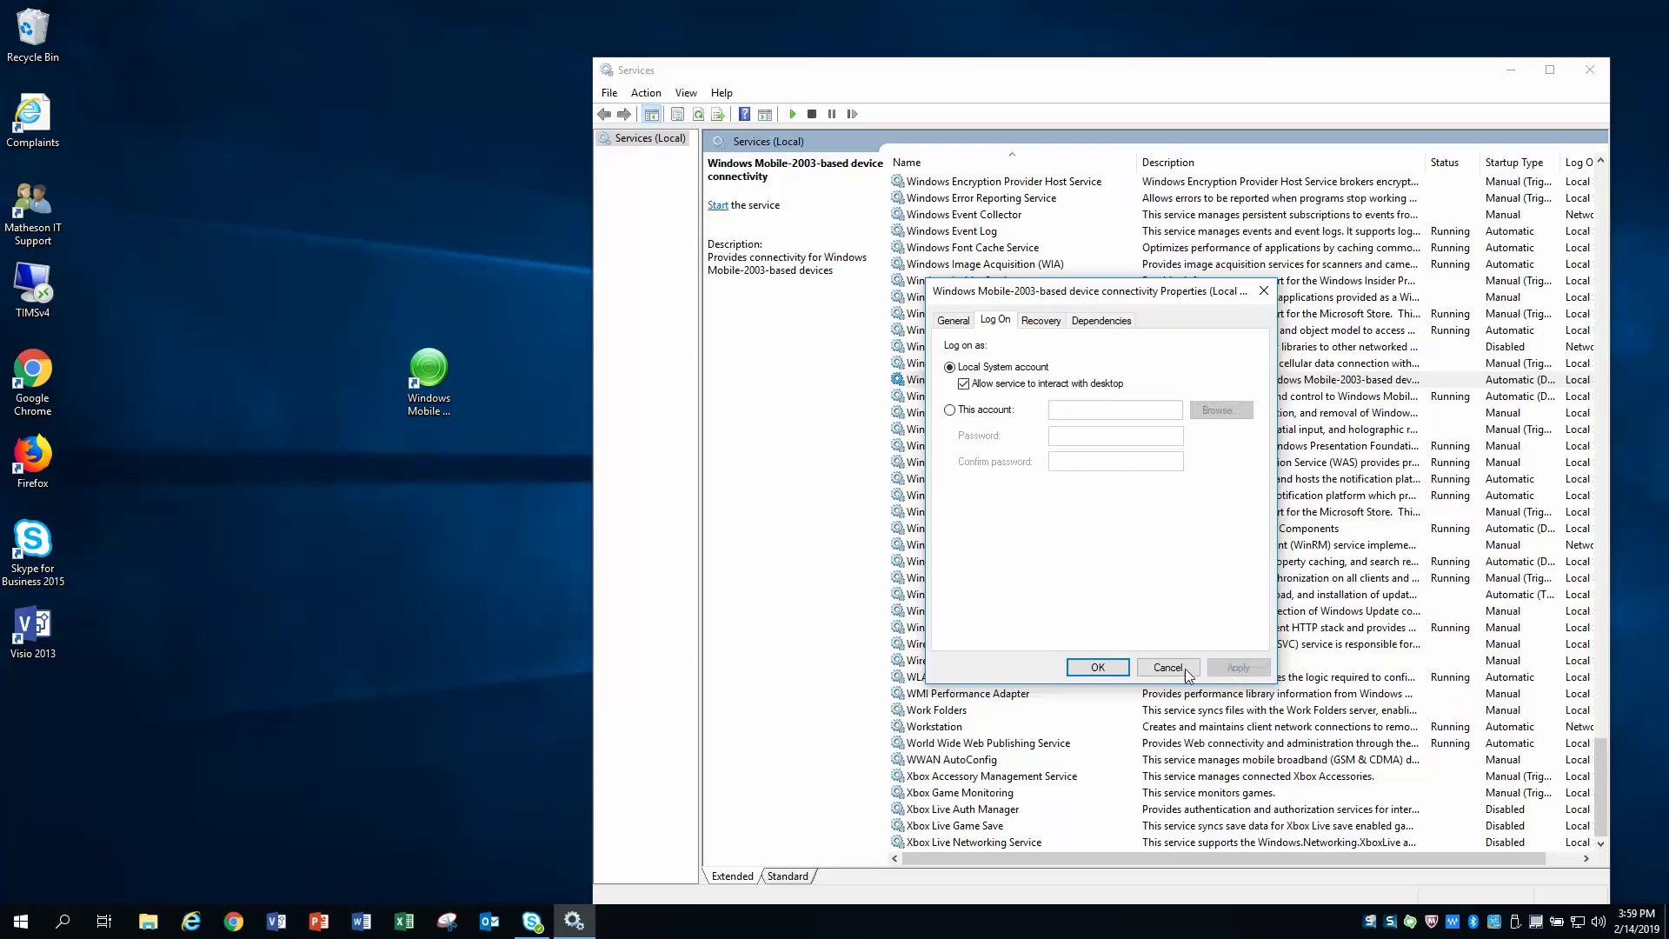
left_click(1087, 672)
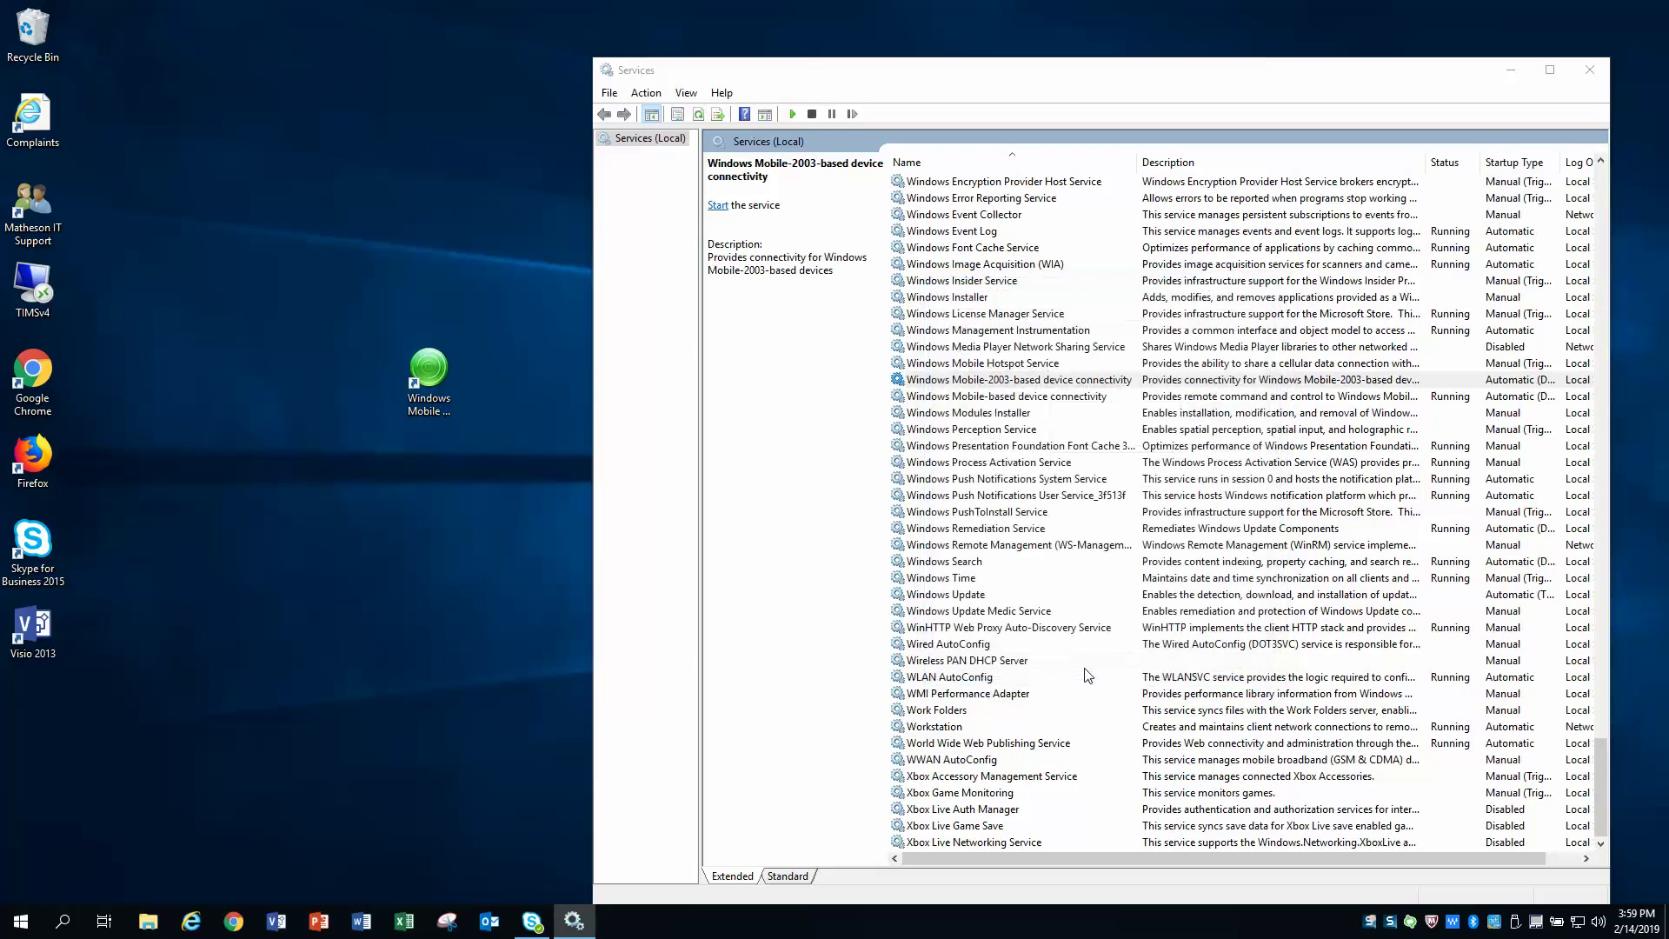
Step: Give Windows Mobile-based device connectivity Local System log-on with desktop interaction, applying and dismissing the warning
left_click(953, 399)
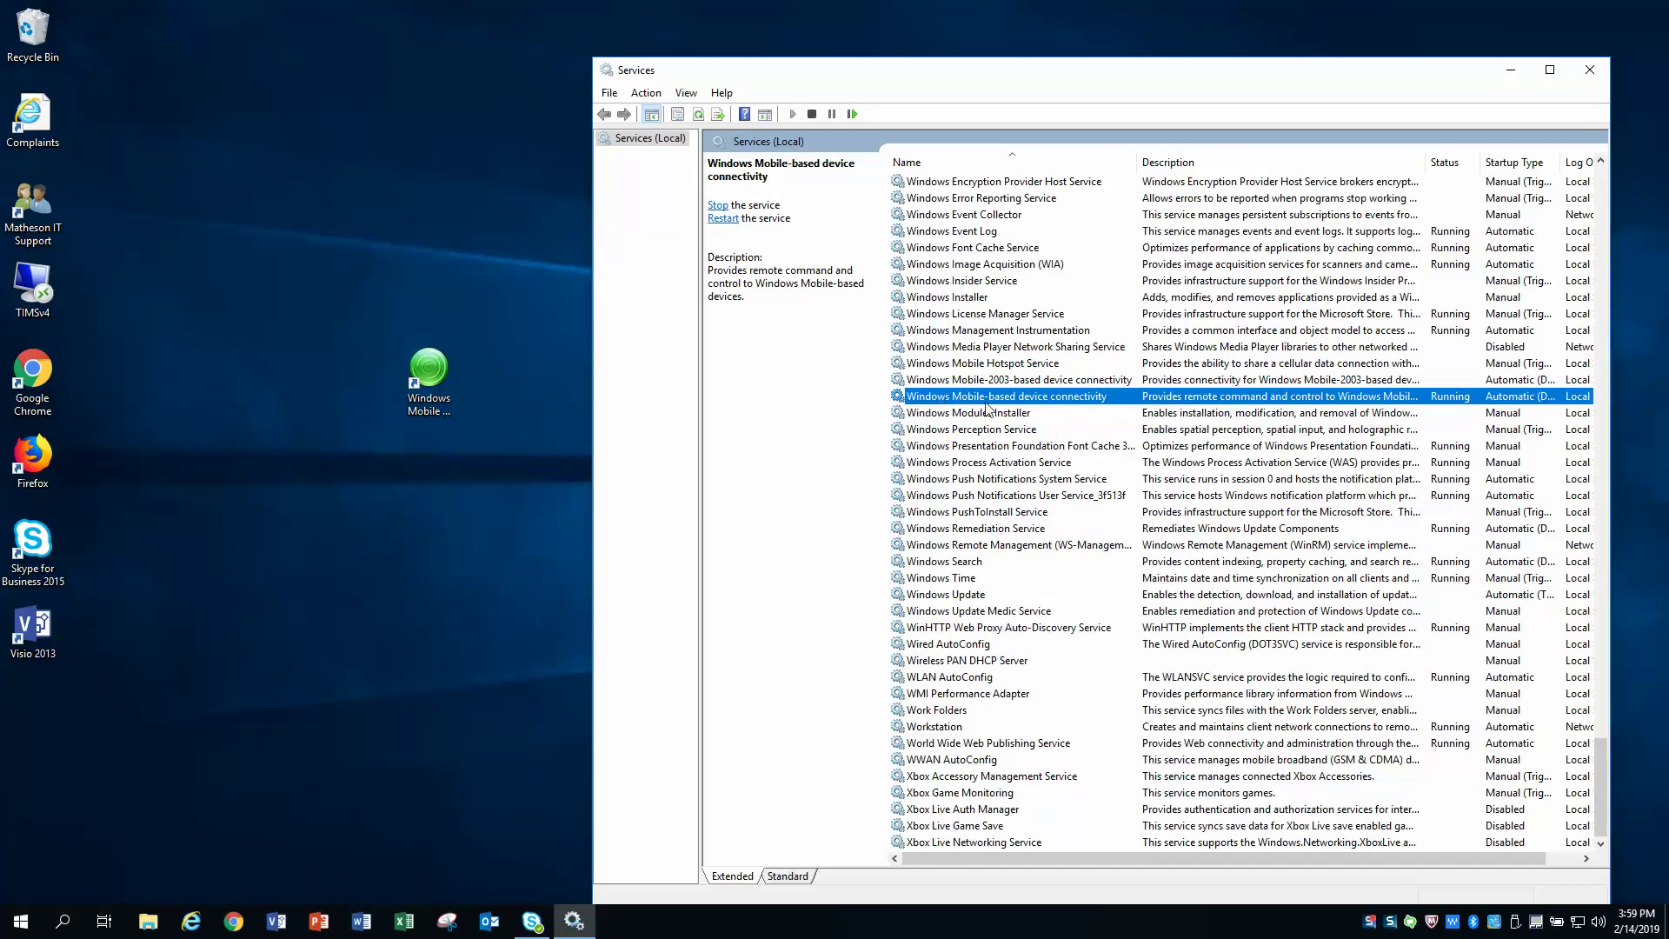
right_click(1079, 399)
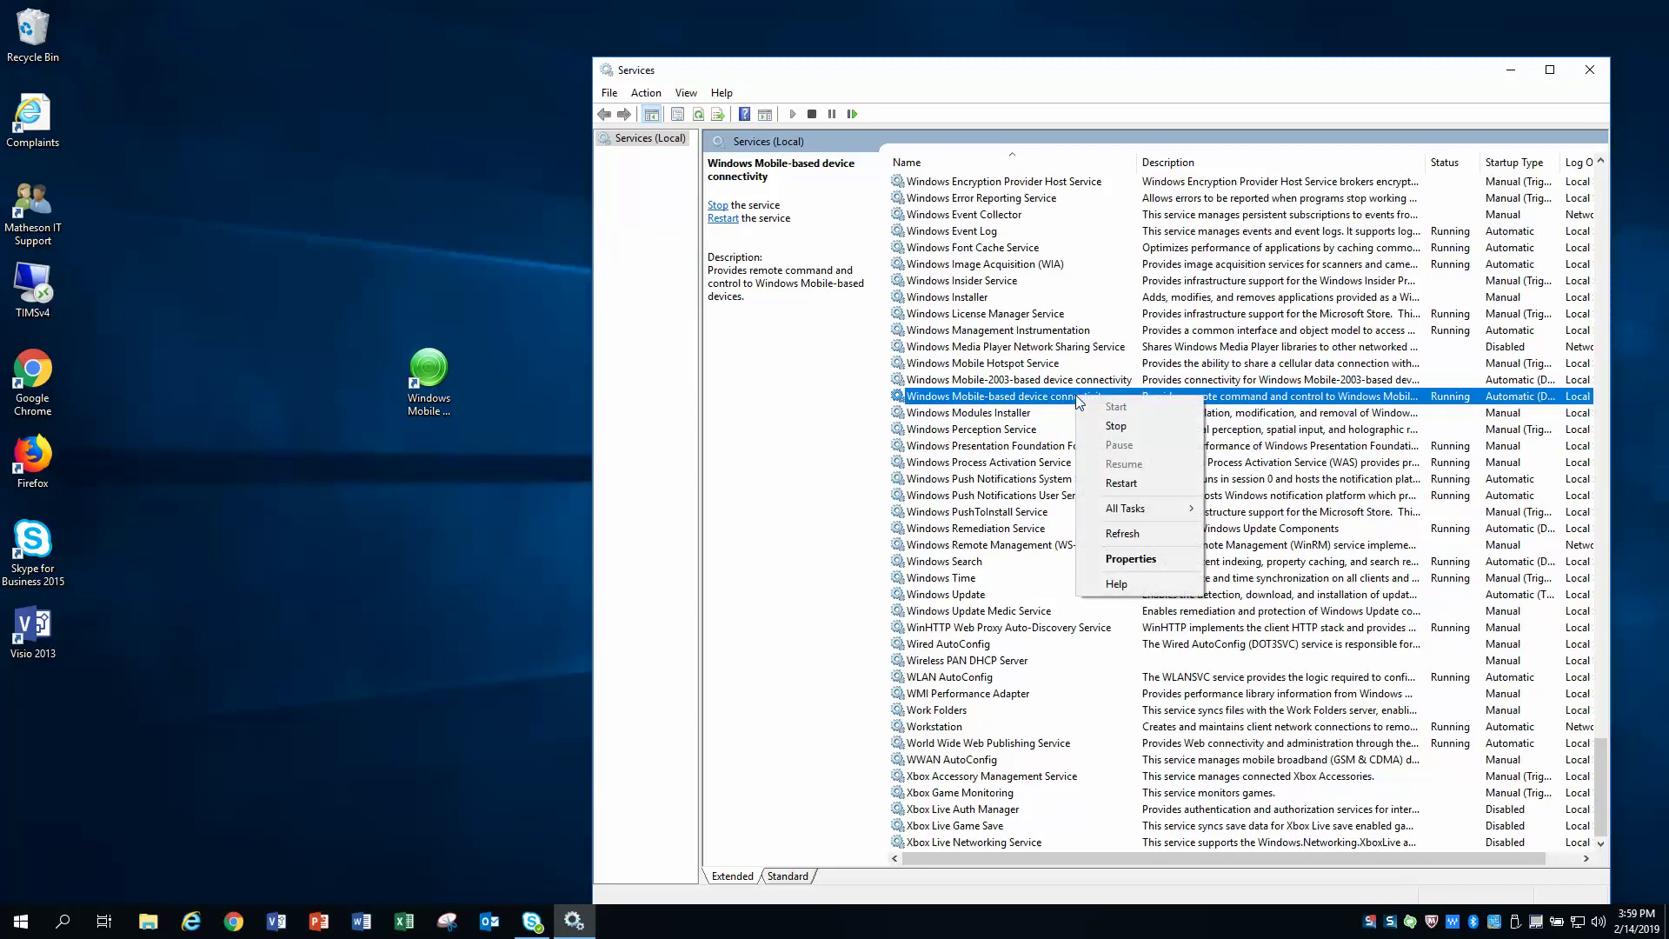
left_click(1142, 560)
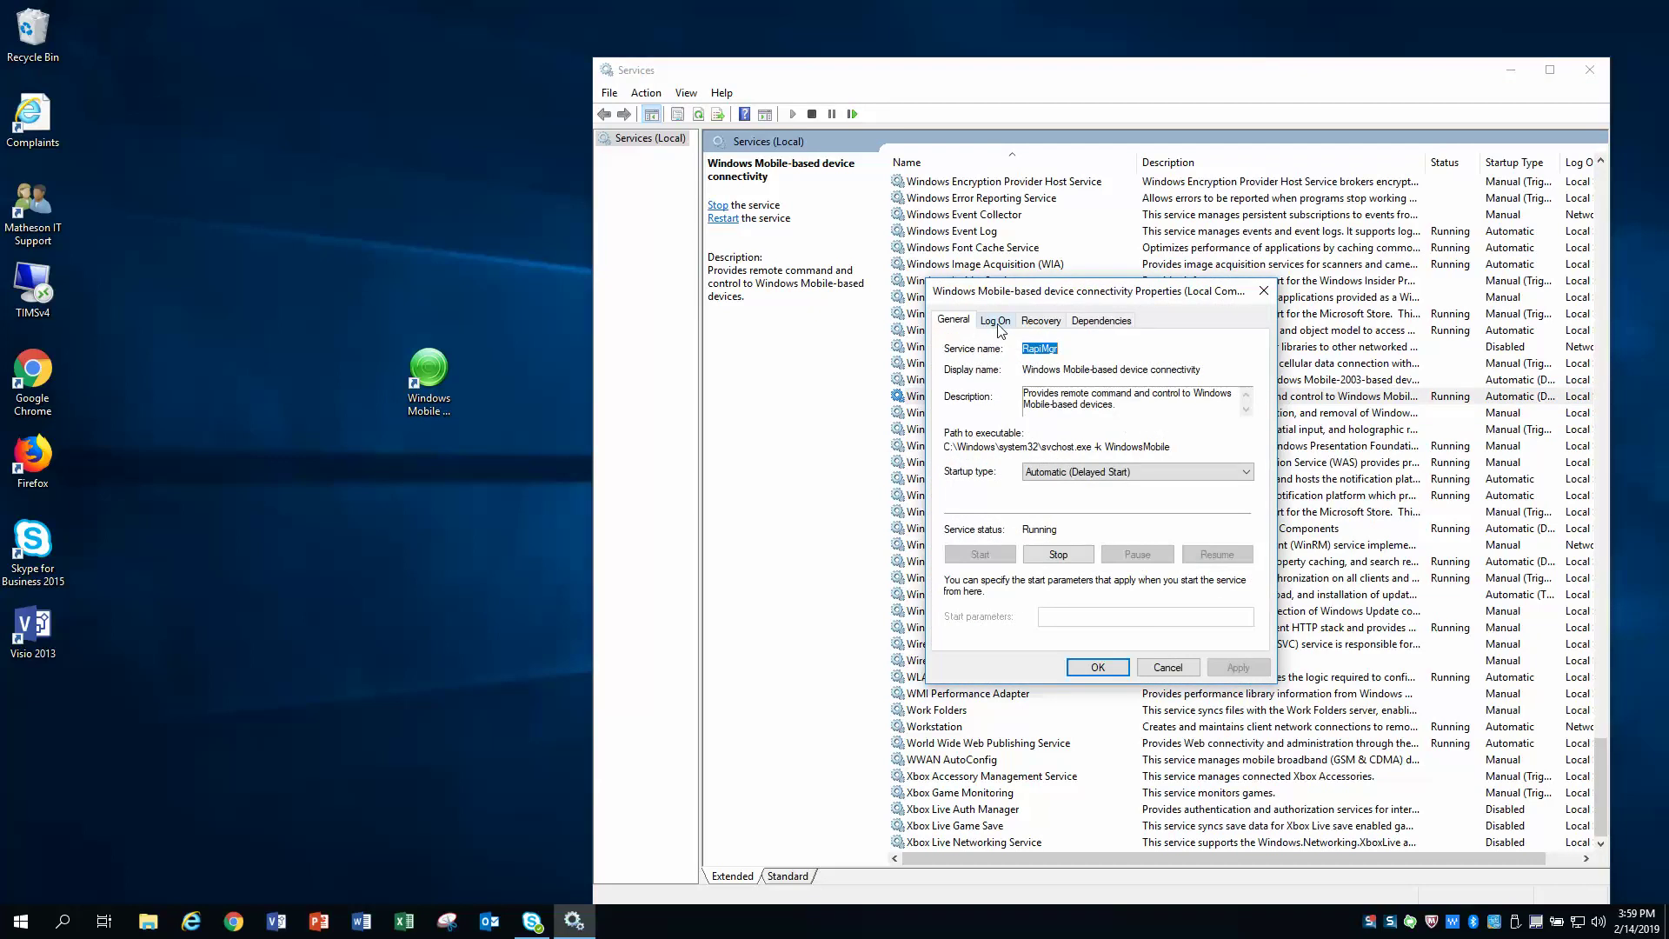
left_click(996, 322)
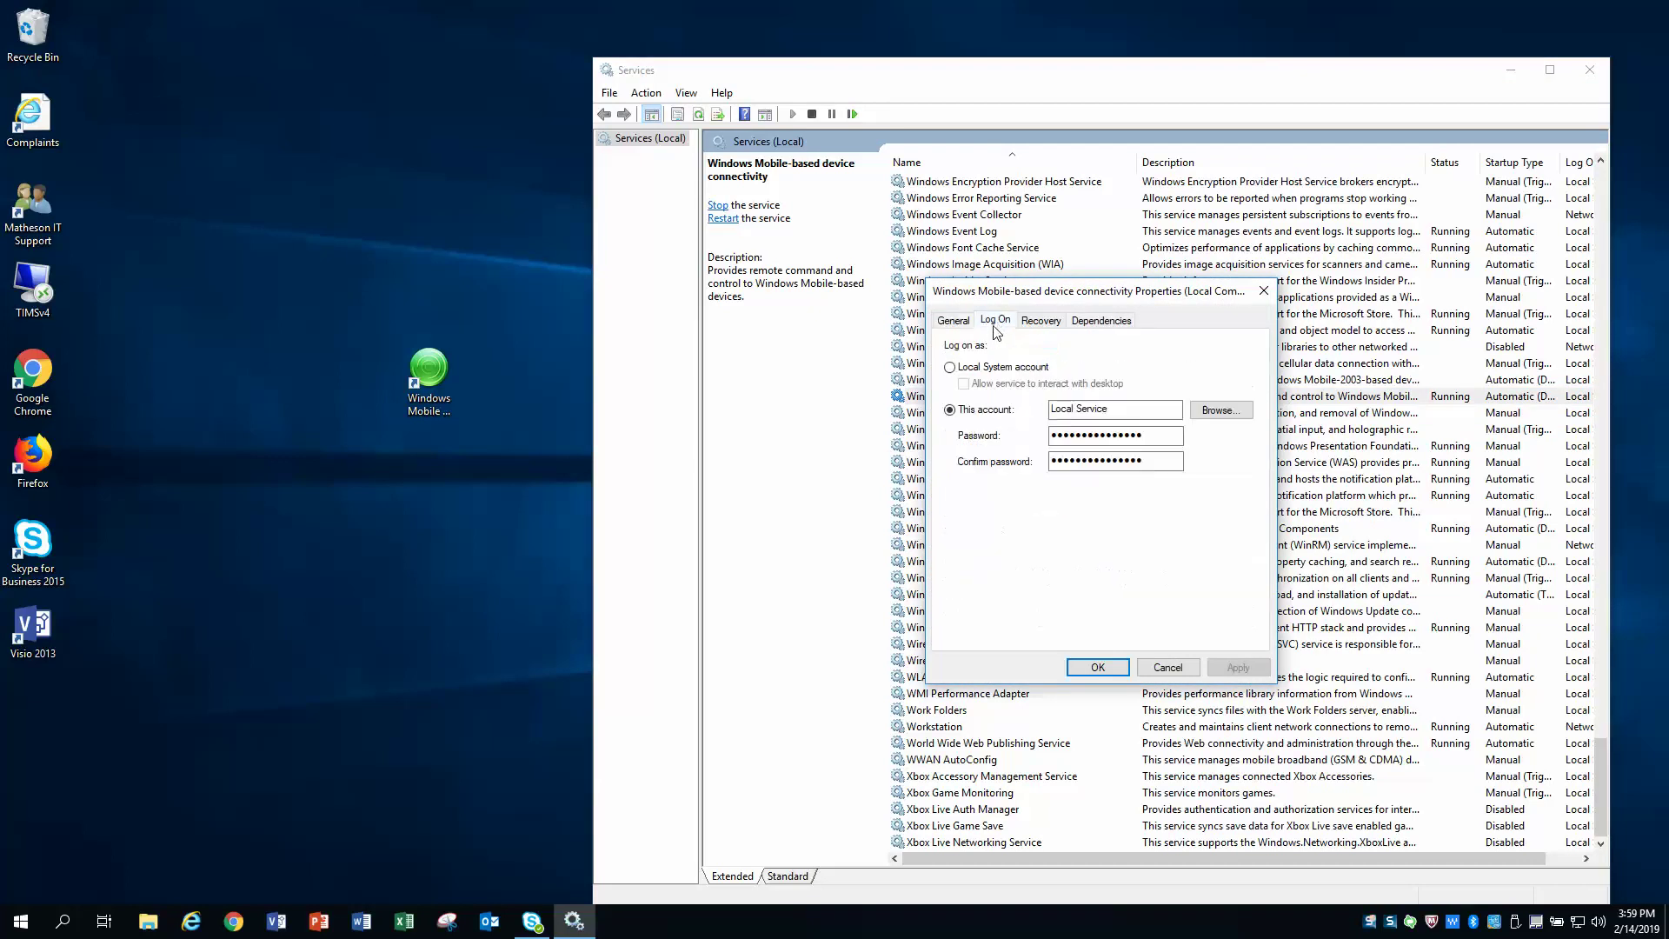
left_click(986, 408)
left_click(950, 368)
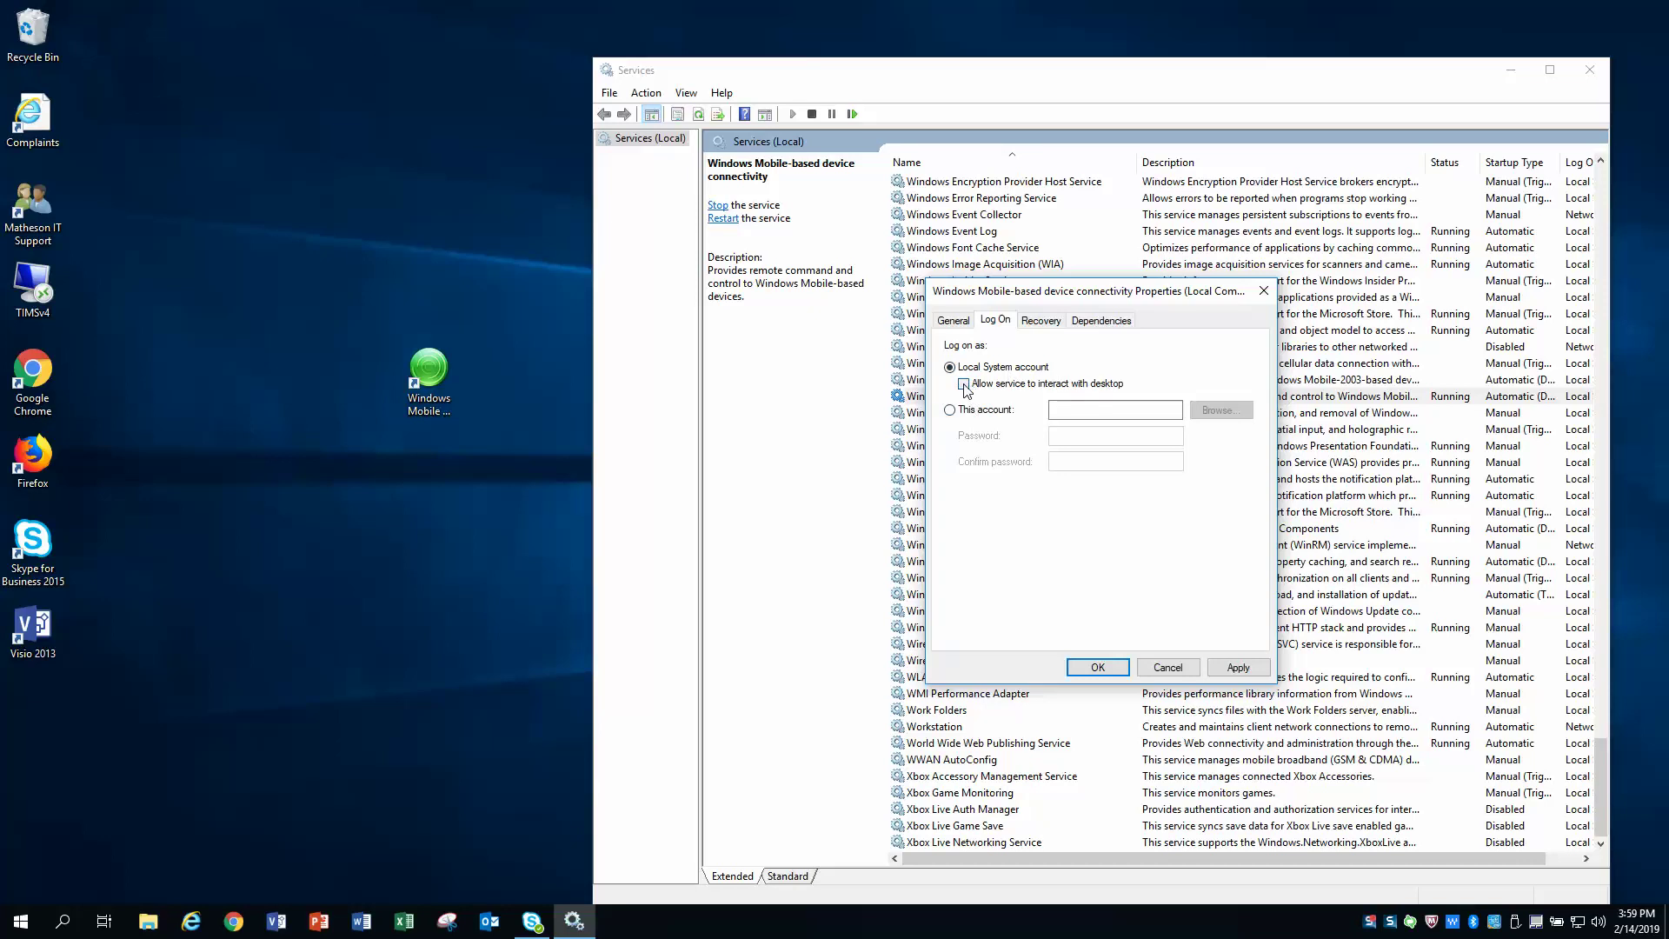
left_click(964, 386)
left_click(1240, 668)
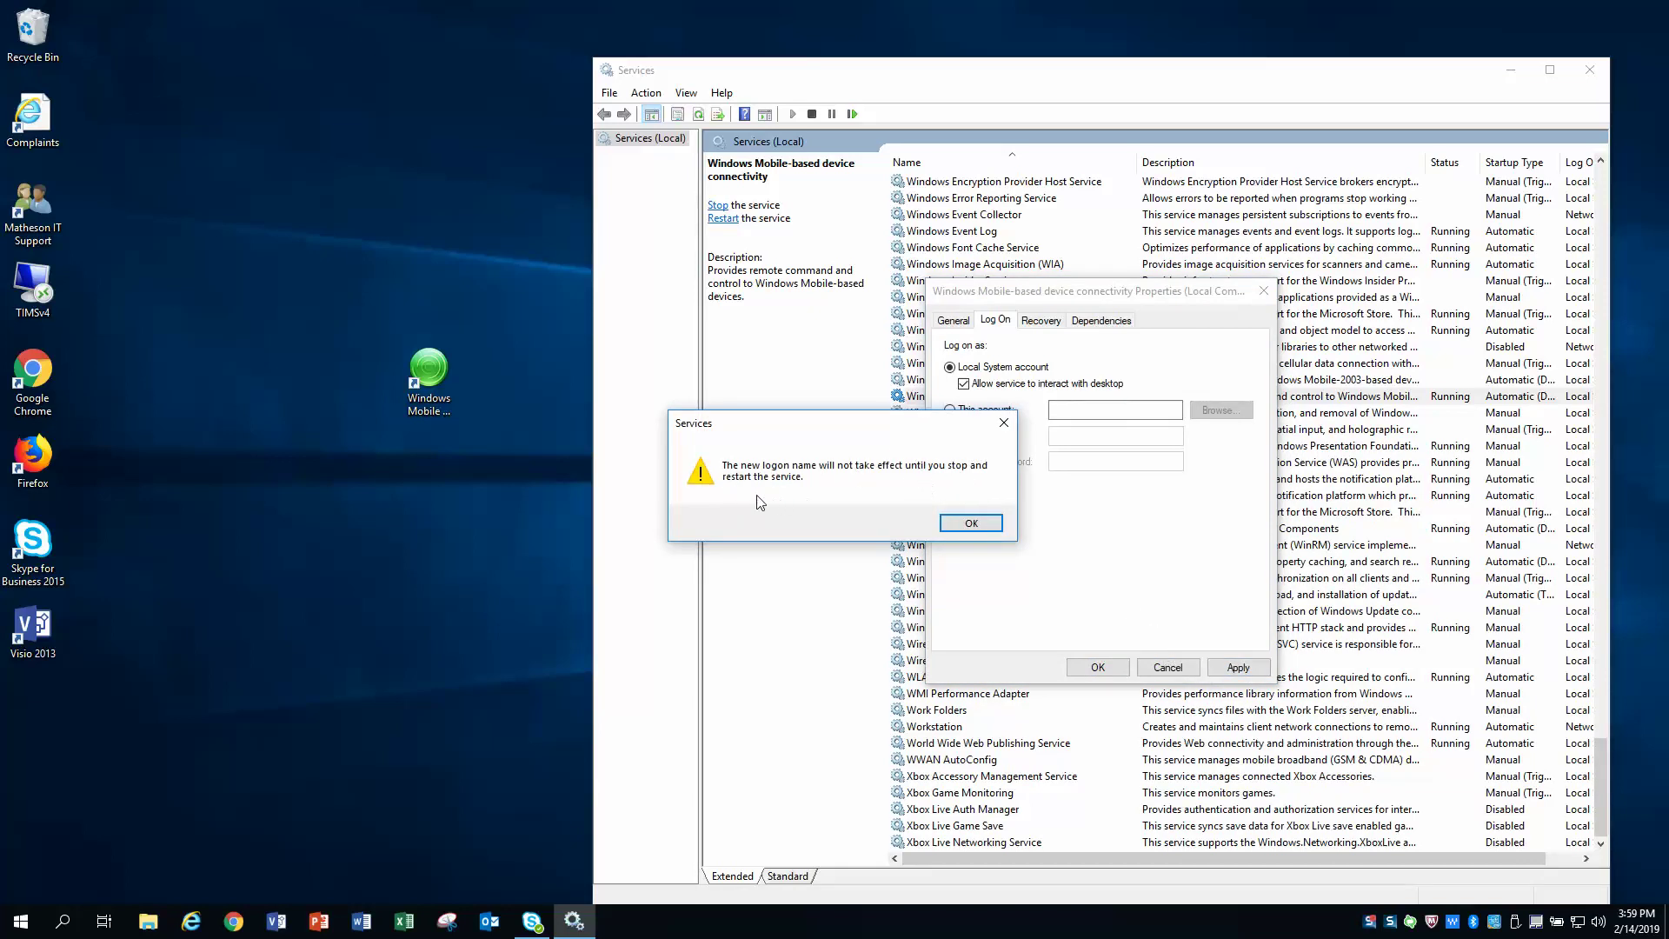
left_click(975, 525)
left_click(1098, 668)
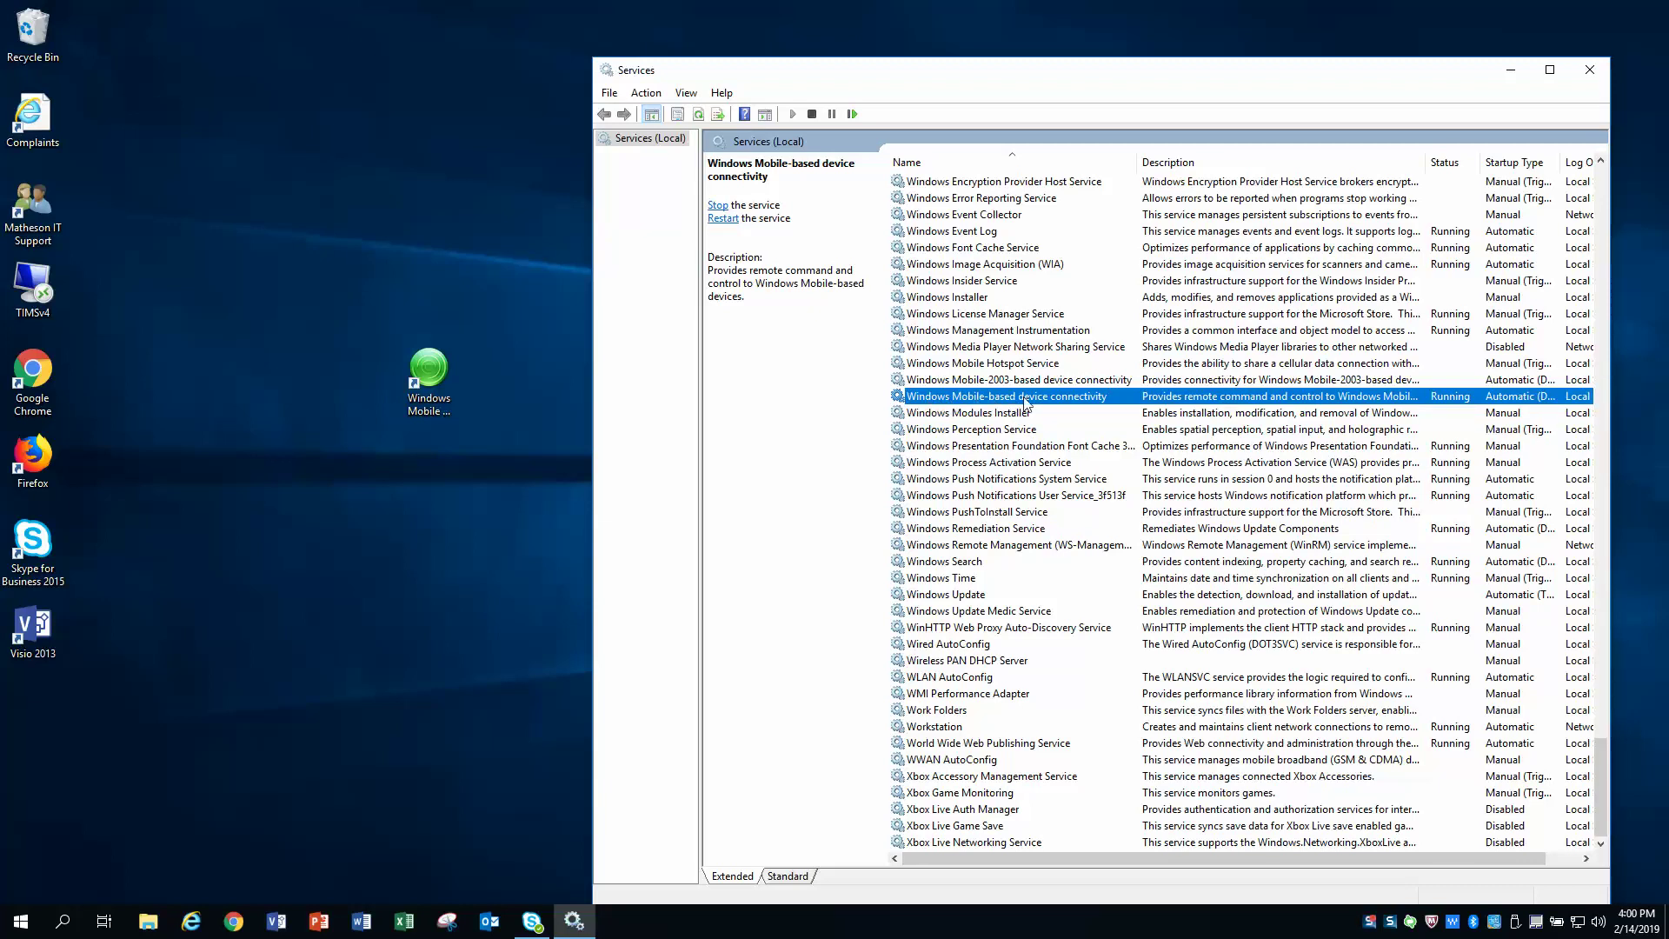
Step: Stop the Windows Mobile-based device connectivity service, then start it again
right_click(1083, 406)
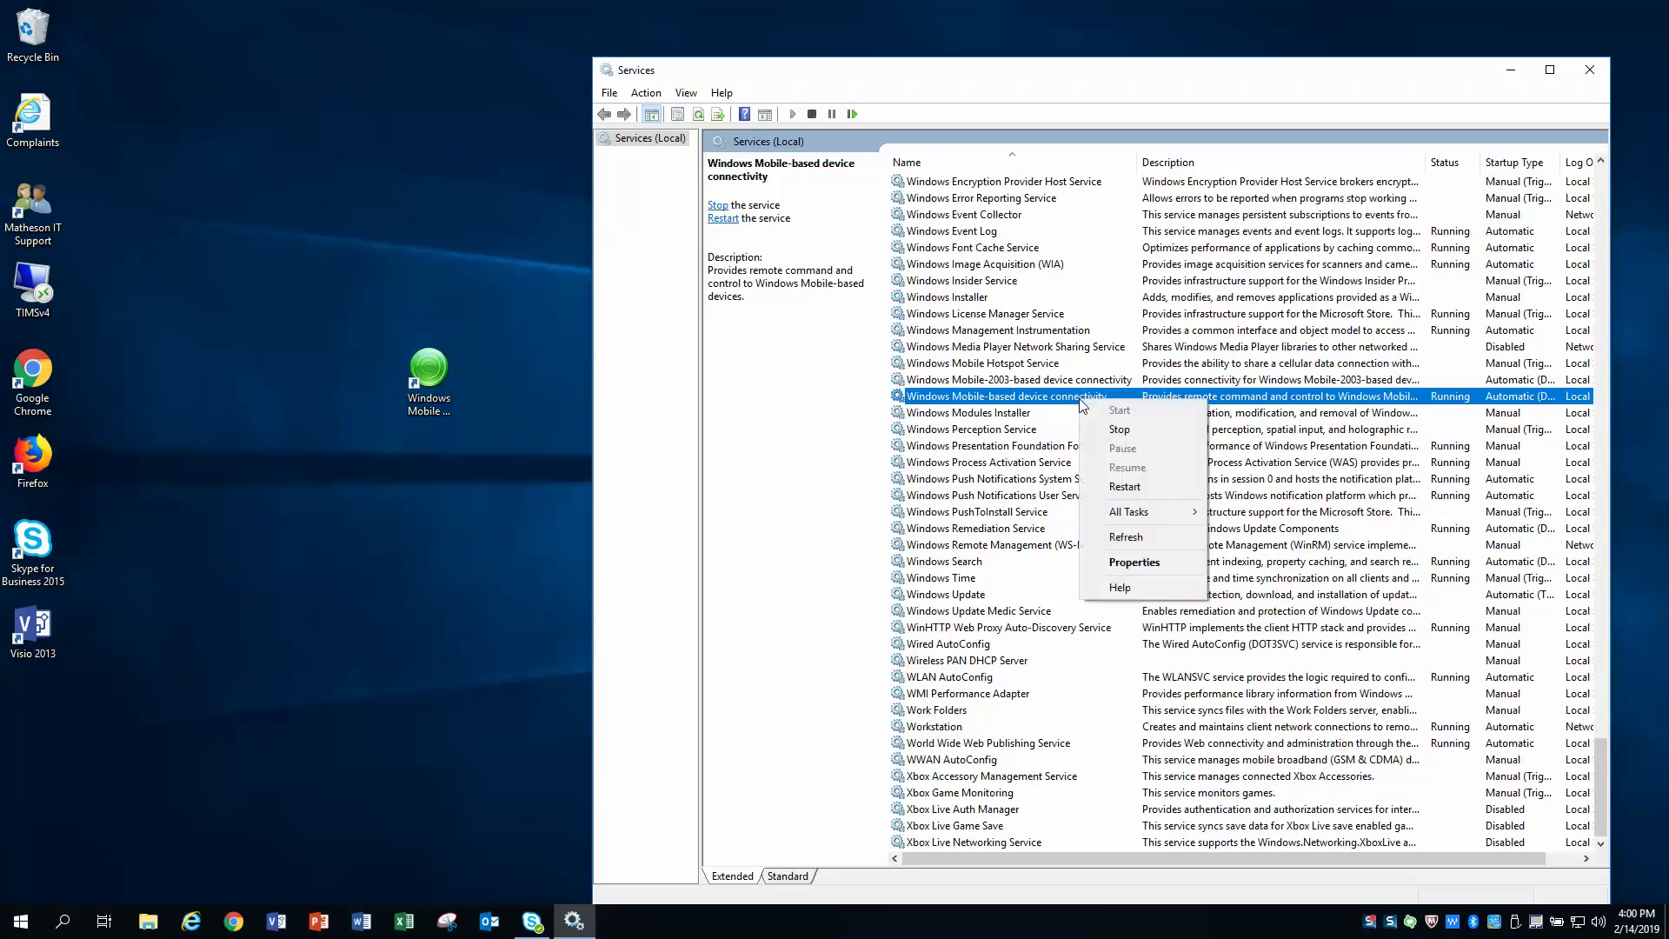
left_click(1146, 430)
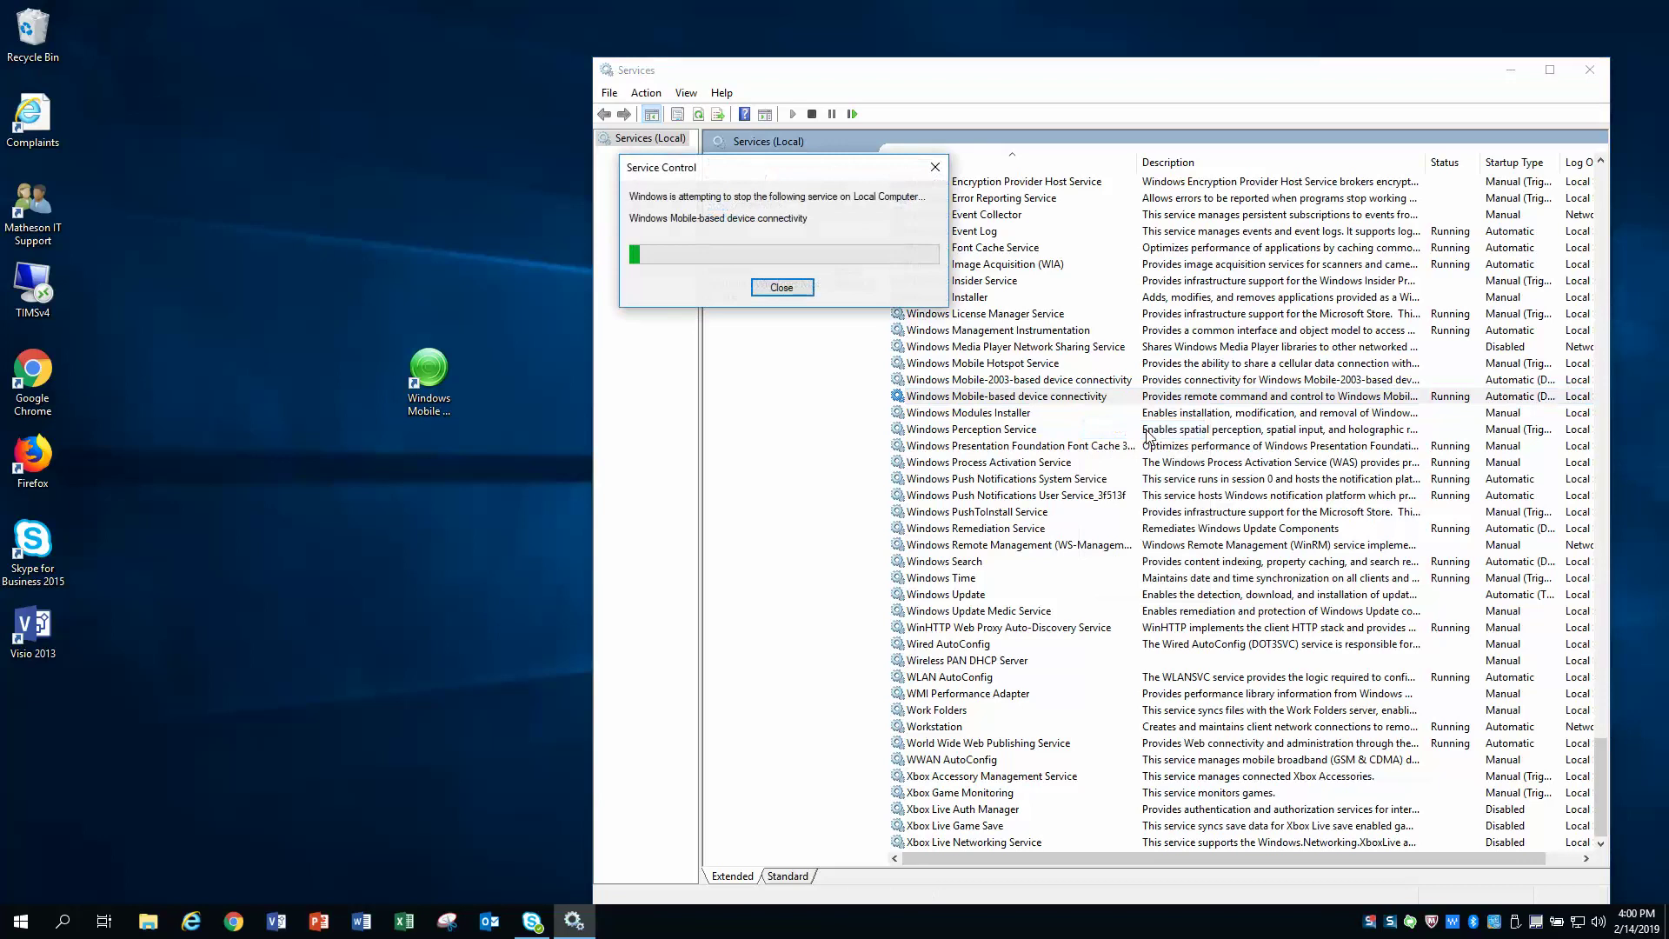
right_click(1086, 403)
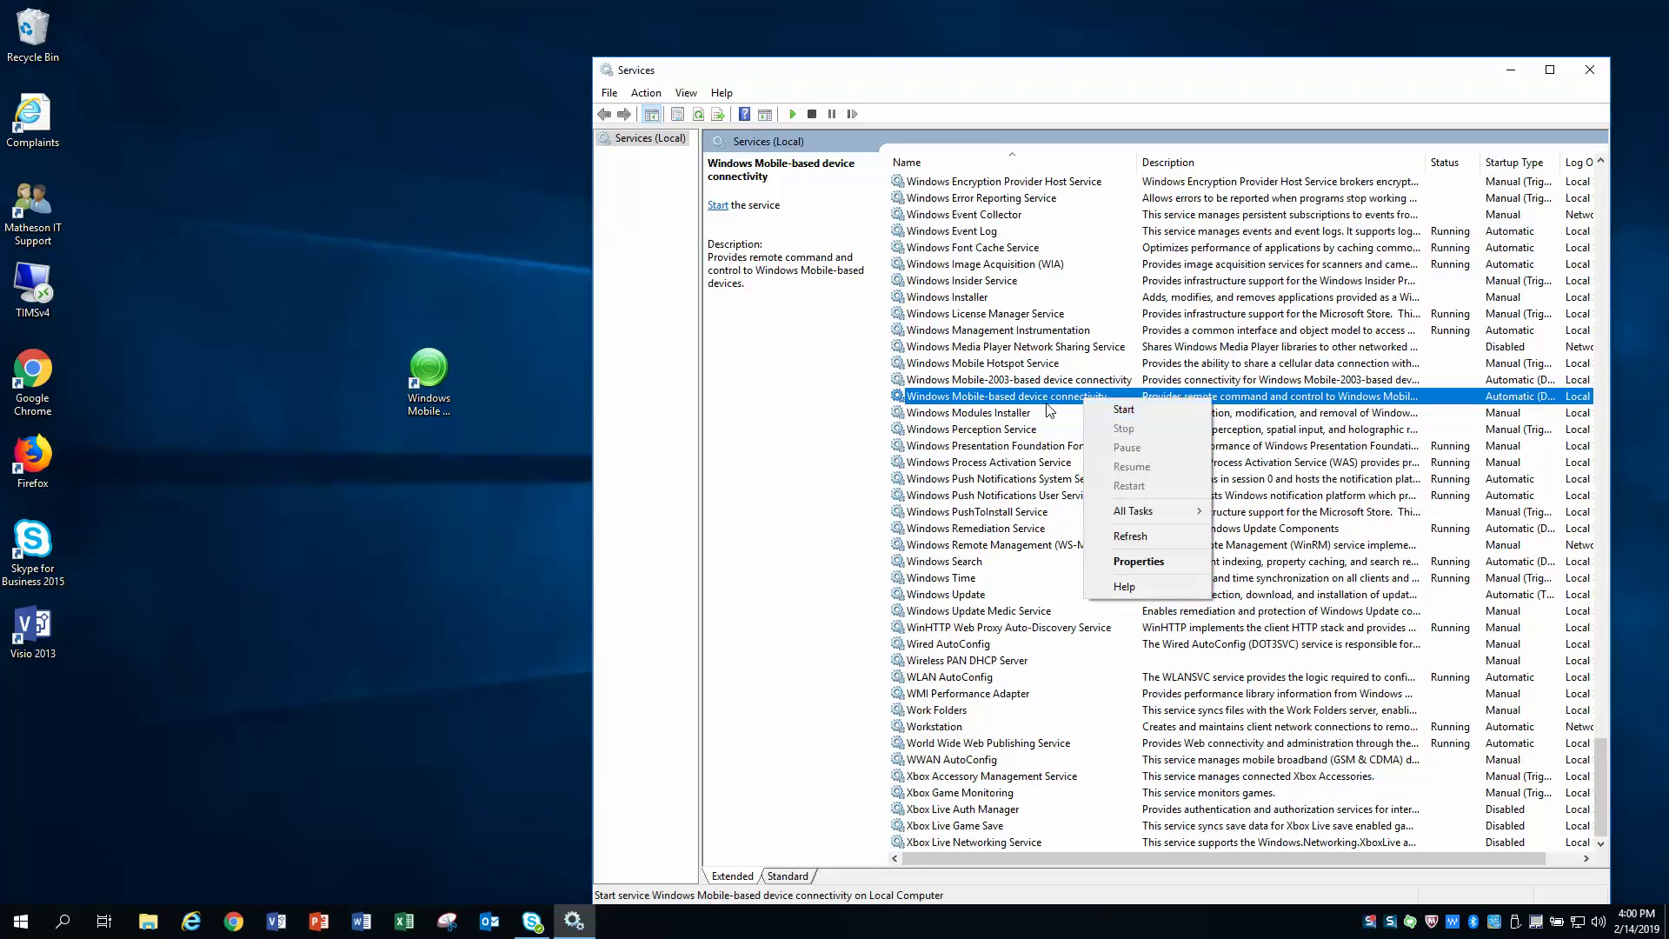
right_click(1044, 402)
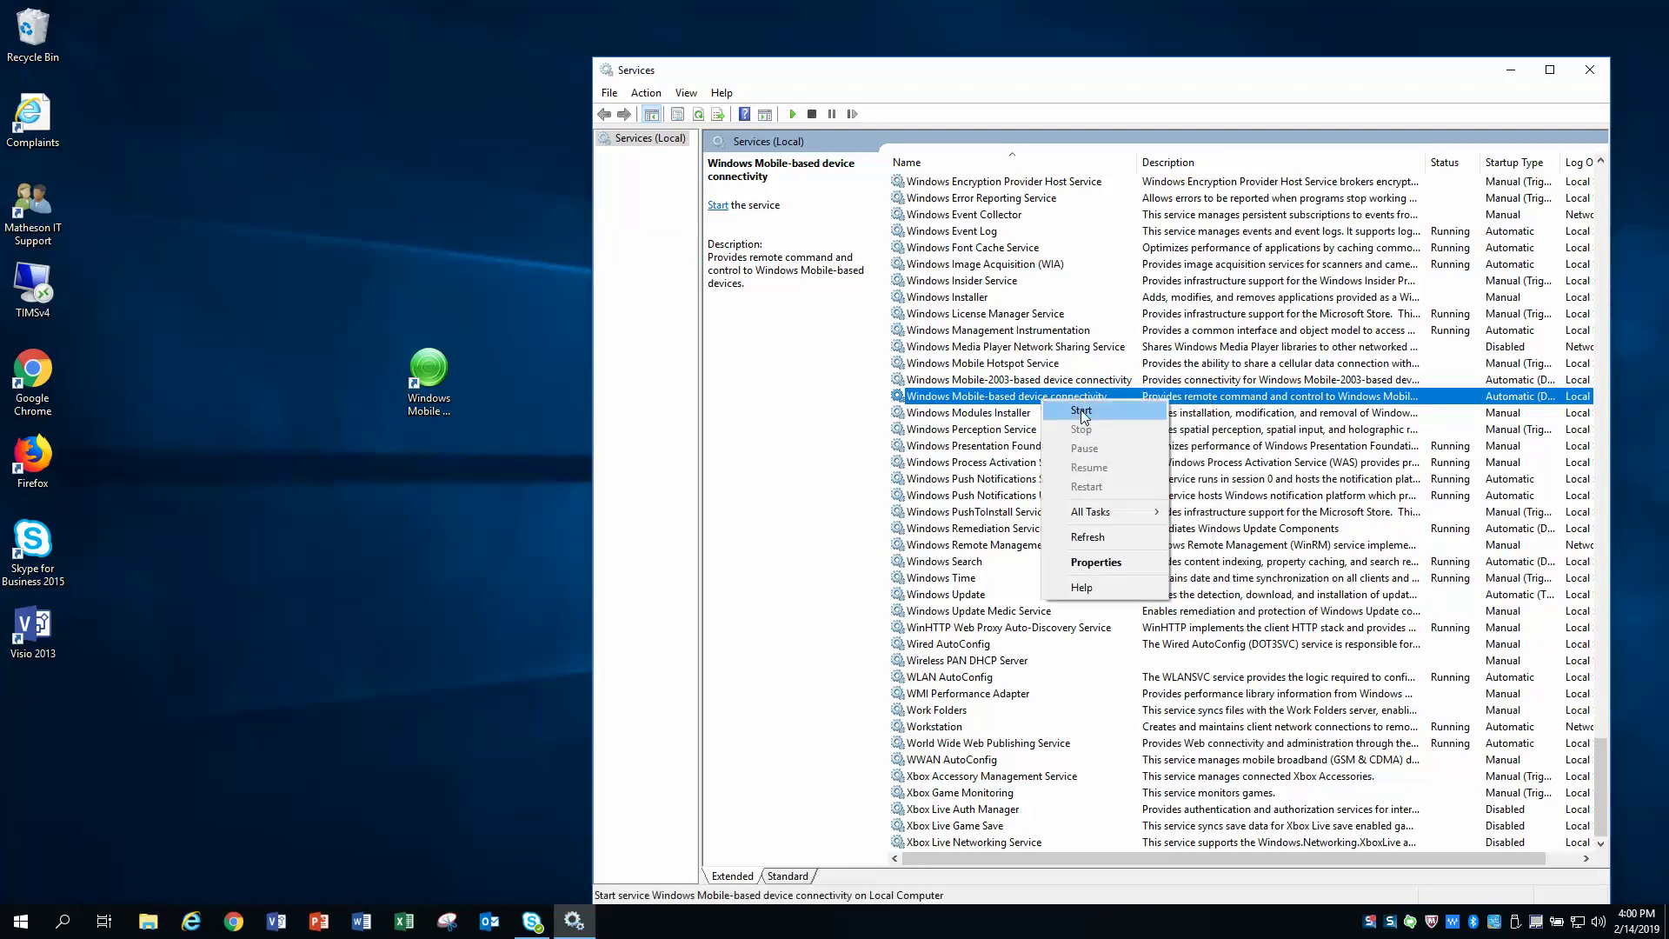
left_click(1083, 412)
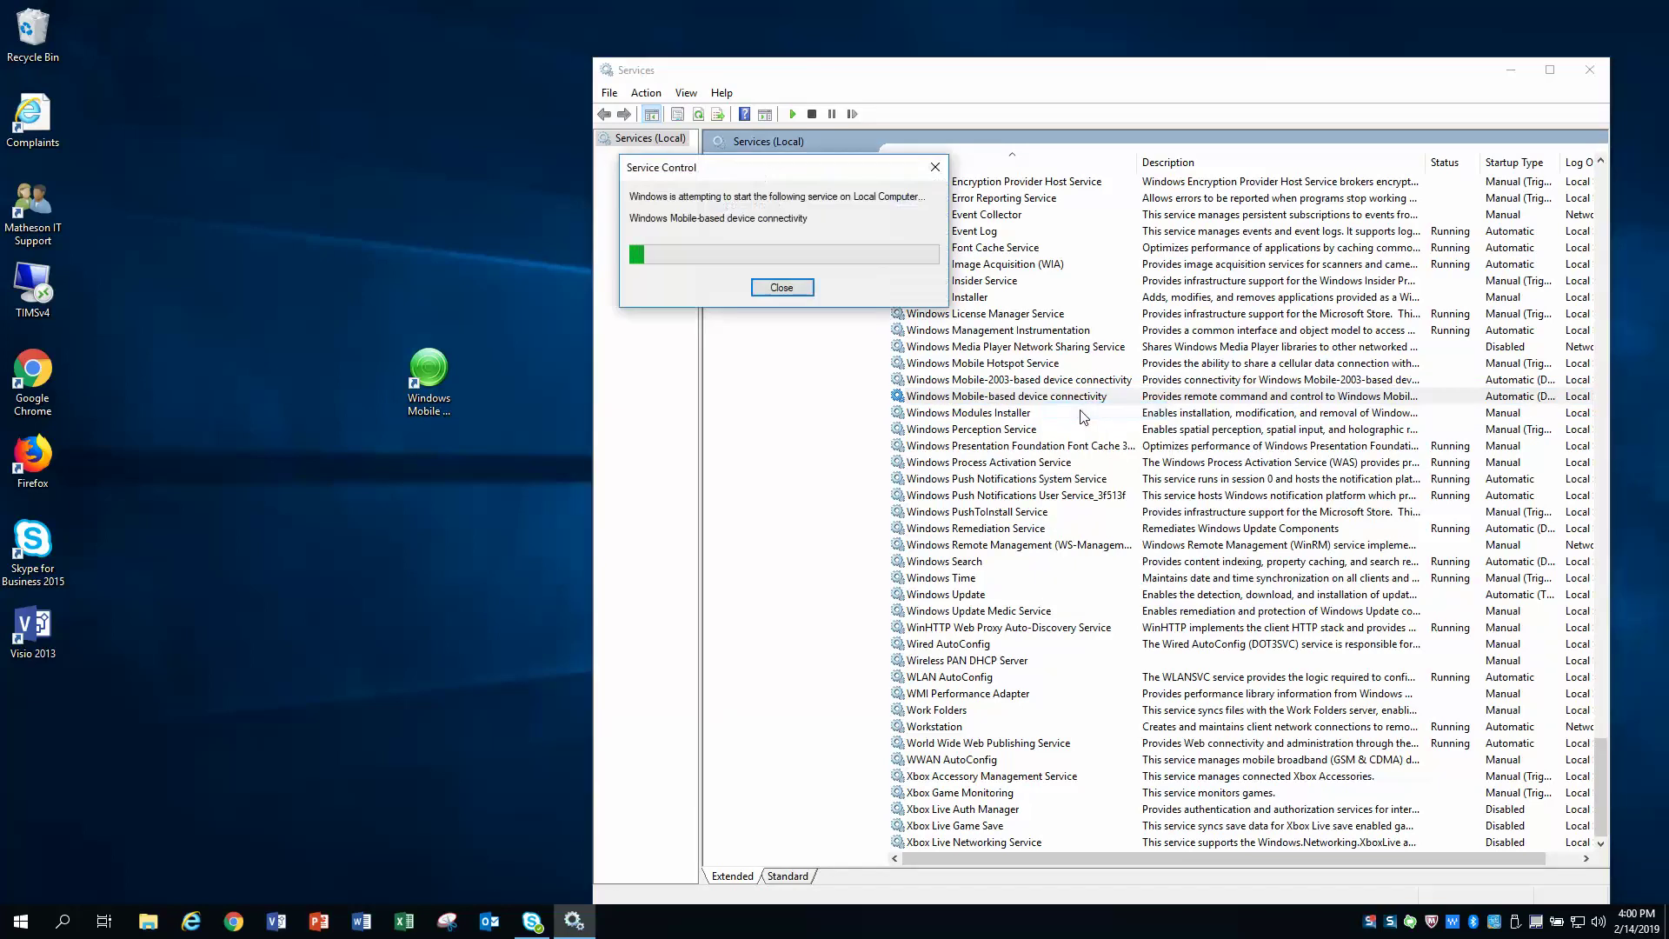
Step: Launch Windows Mobile Device Center from its desktop shortcut, close Services, and accept the licence terms
left_click_drag(706, 73, 923, 56)
double_click(437, 379)
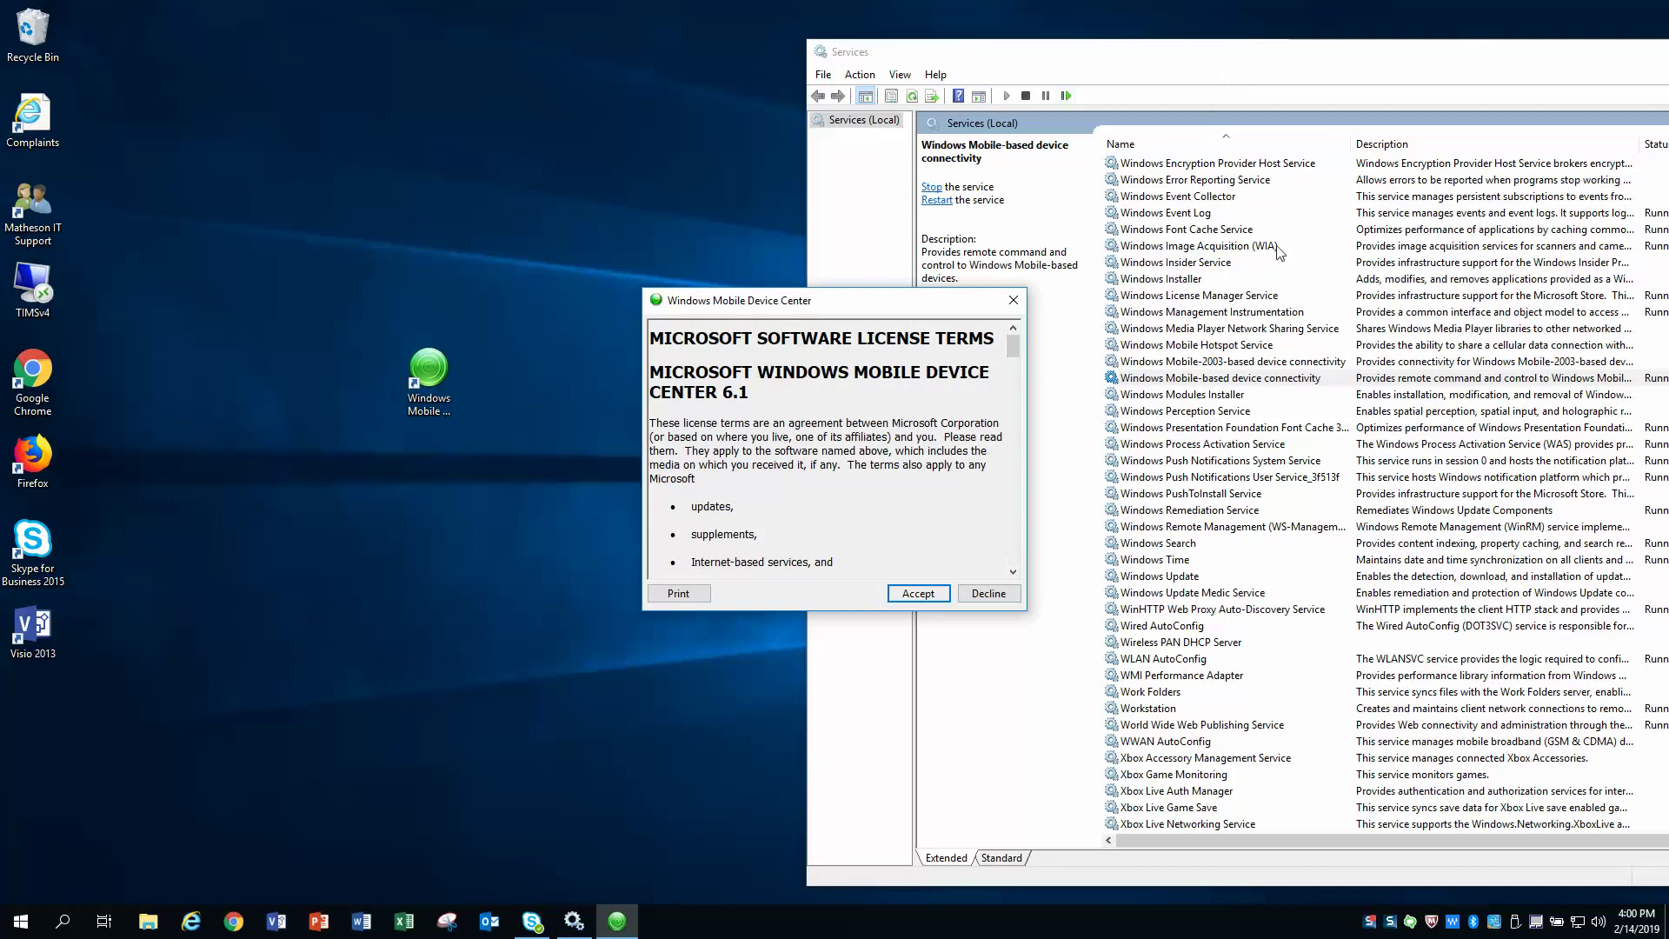
left_click_drag(1586, 50, 1153, 48)
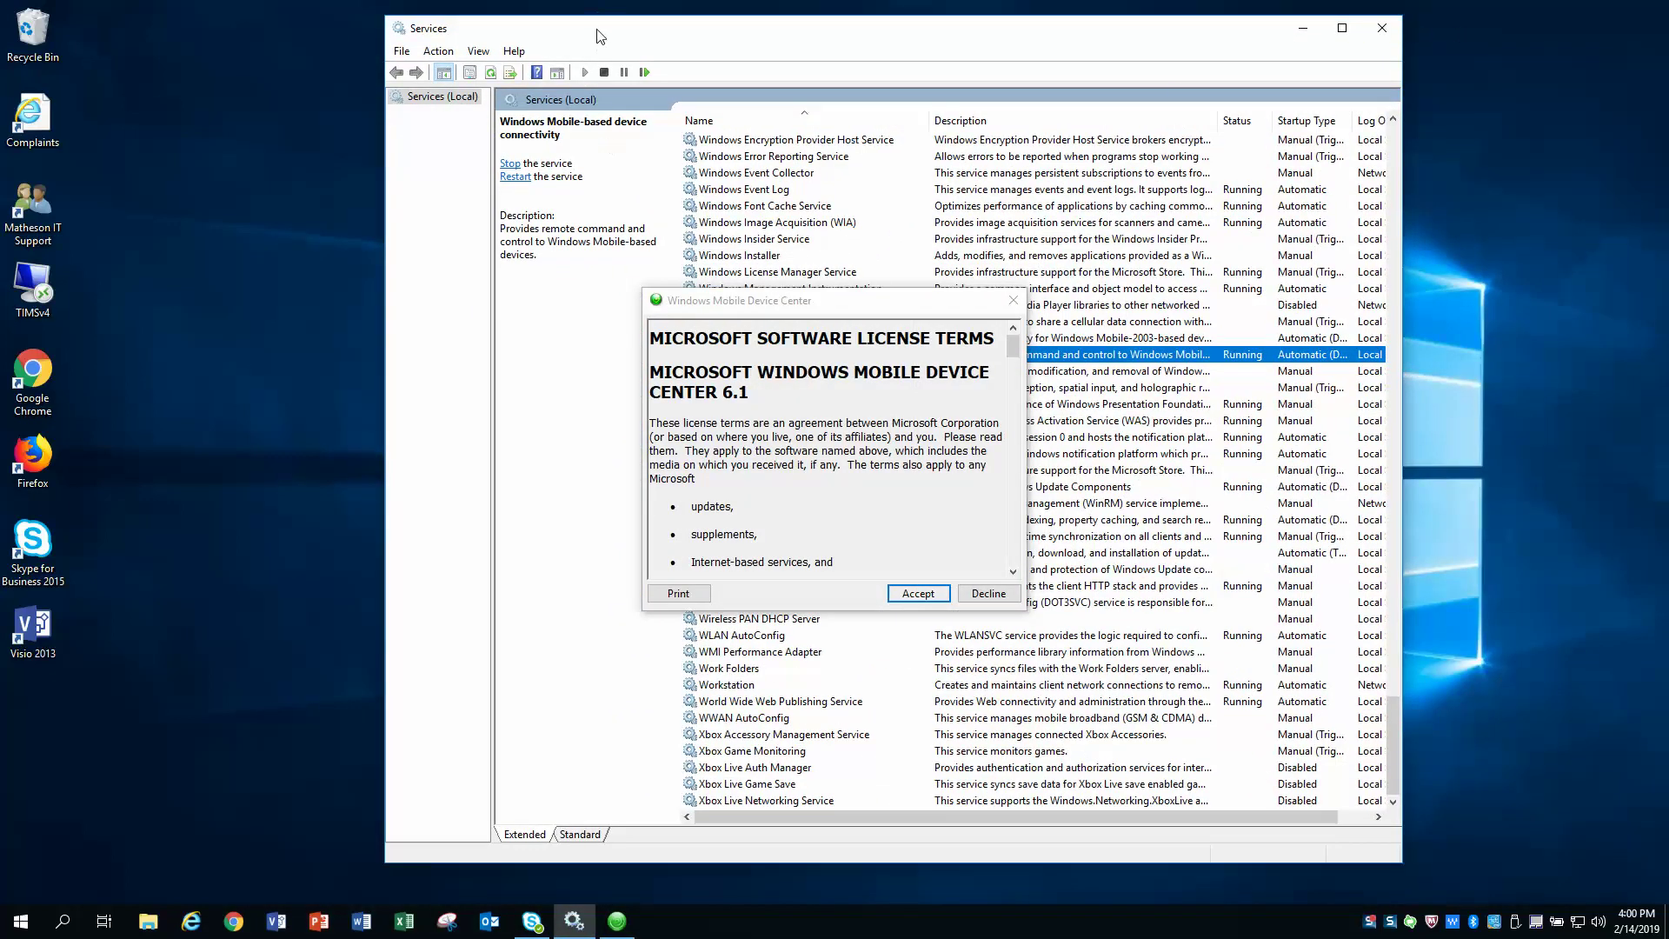
left_click(1382, 28)
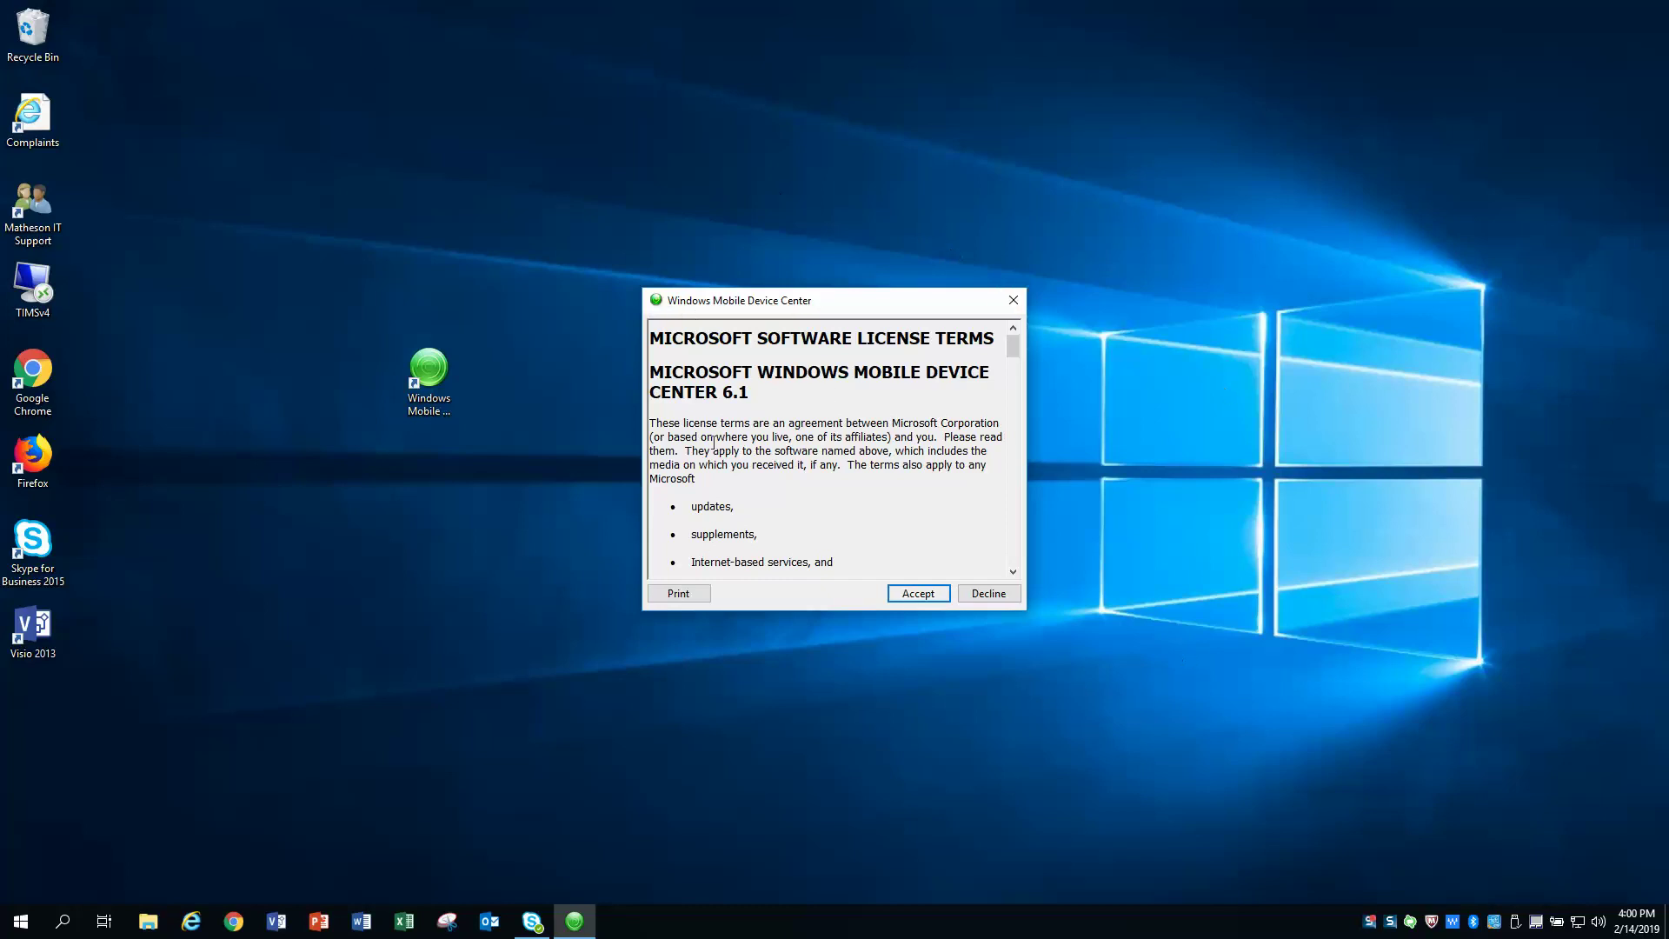
left_click(920, 598)
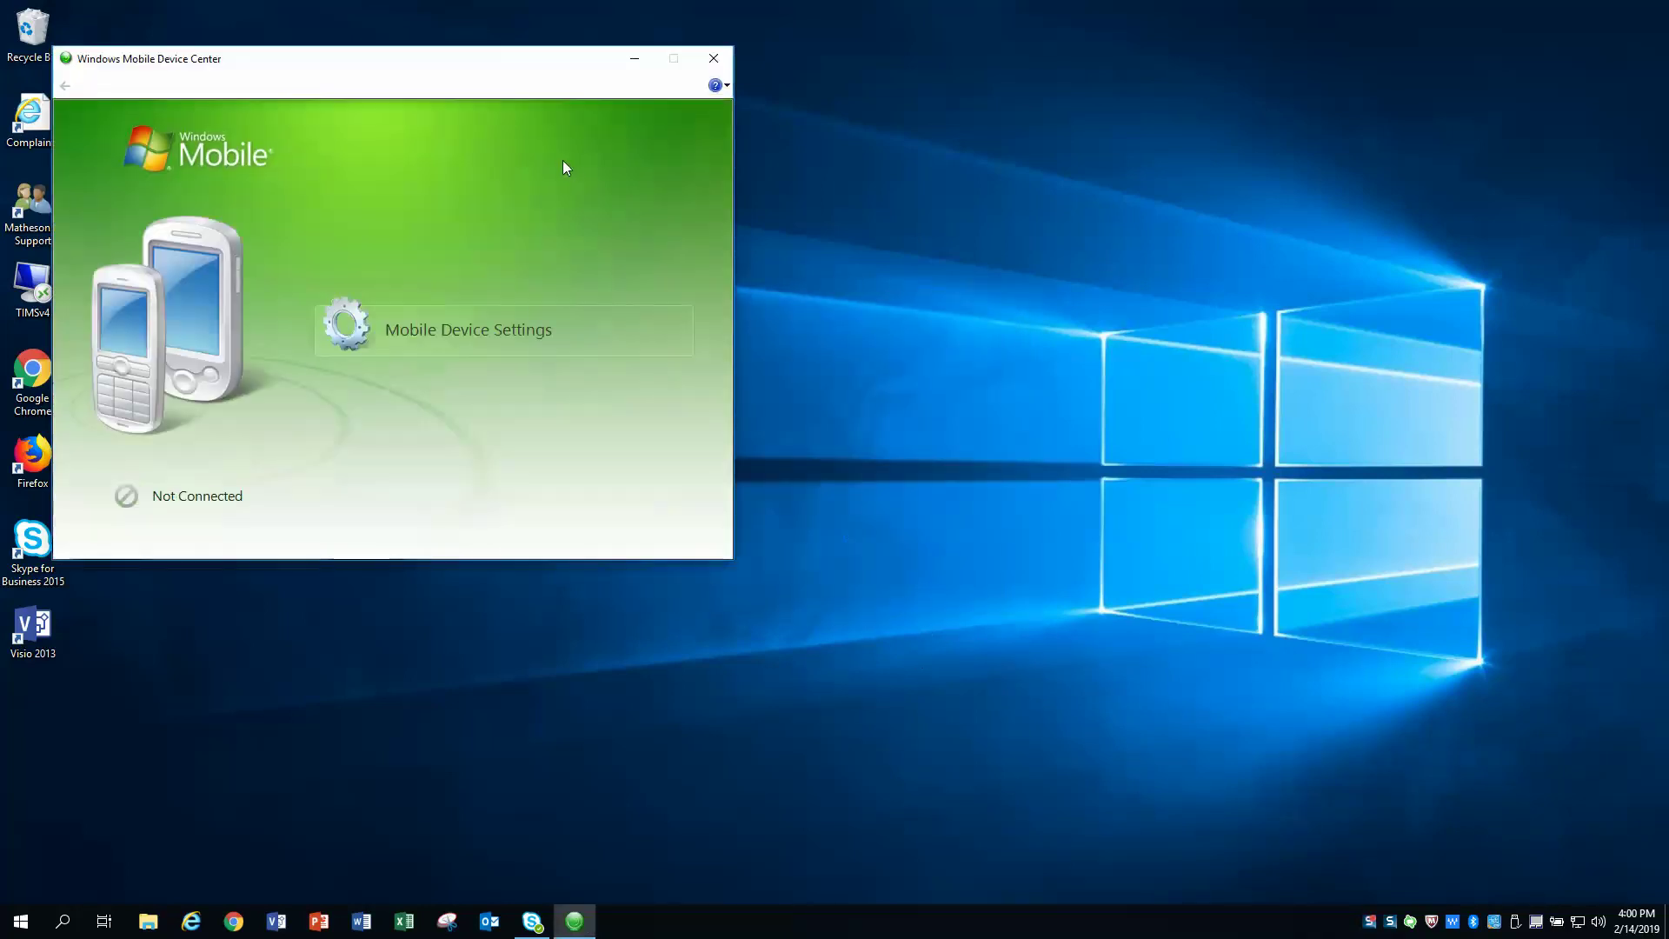
Step: Center the Device Center window and wait until the scanner shows as Connected
left_click_drag(515, 66, 947, 163)
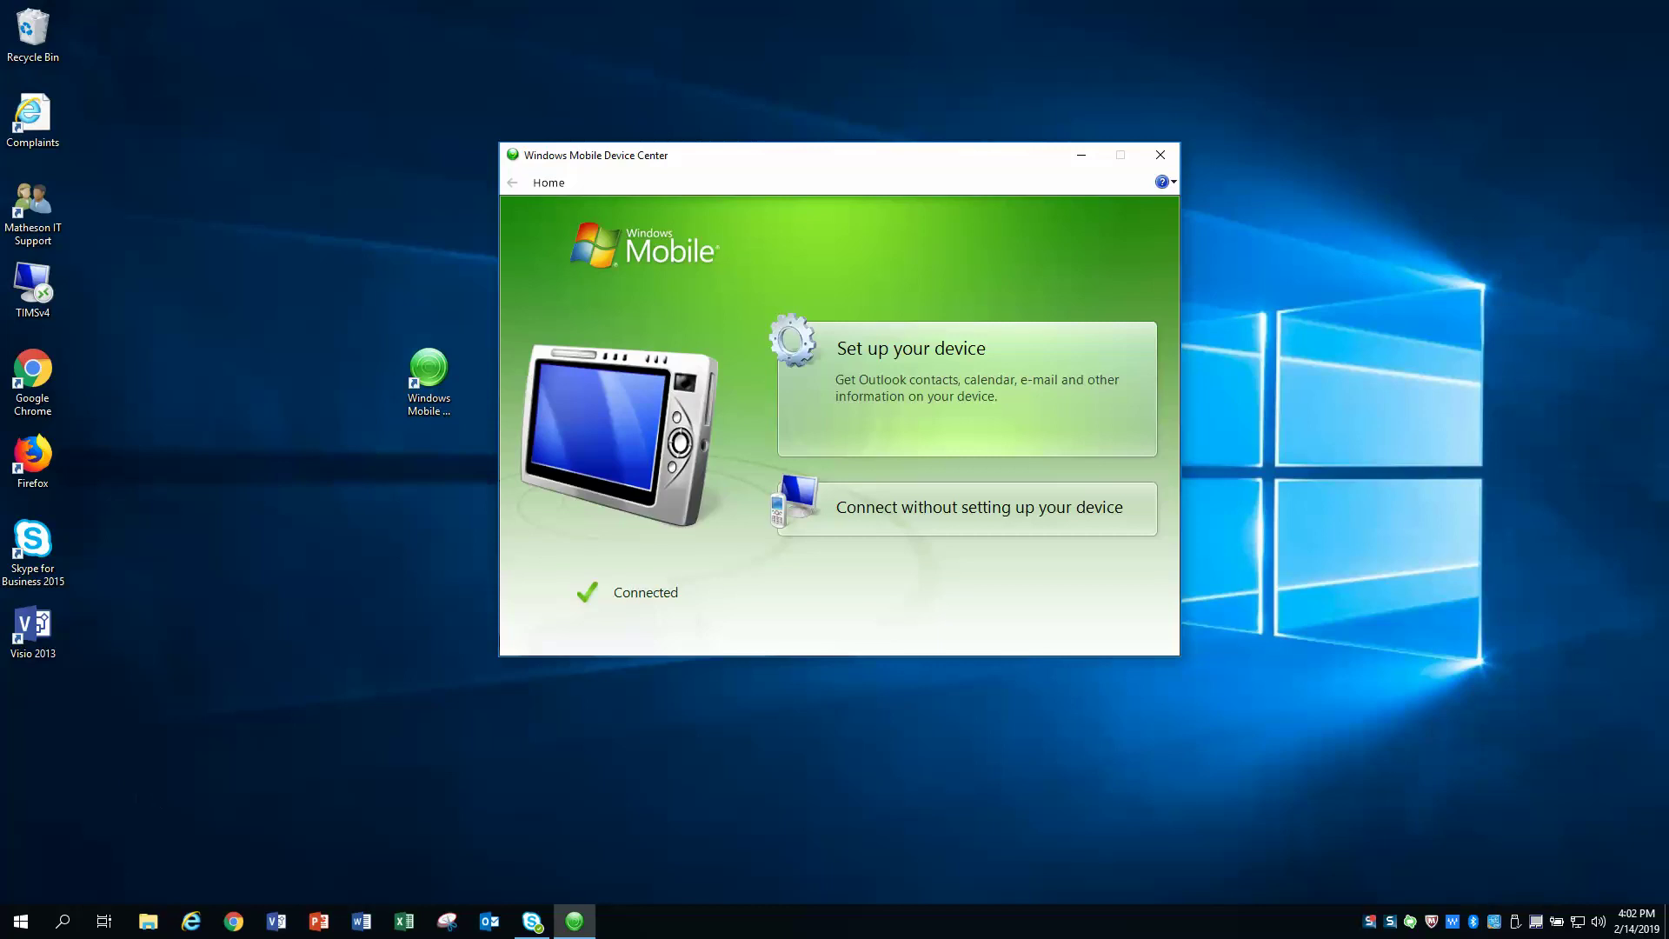
left_click(21, 920)
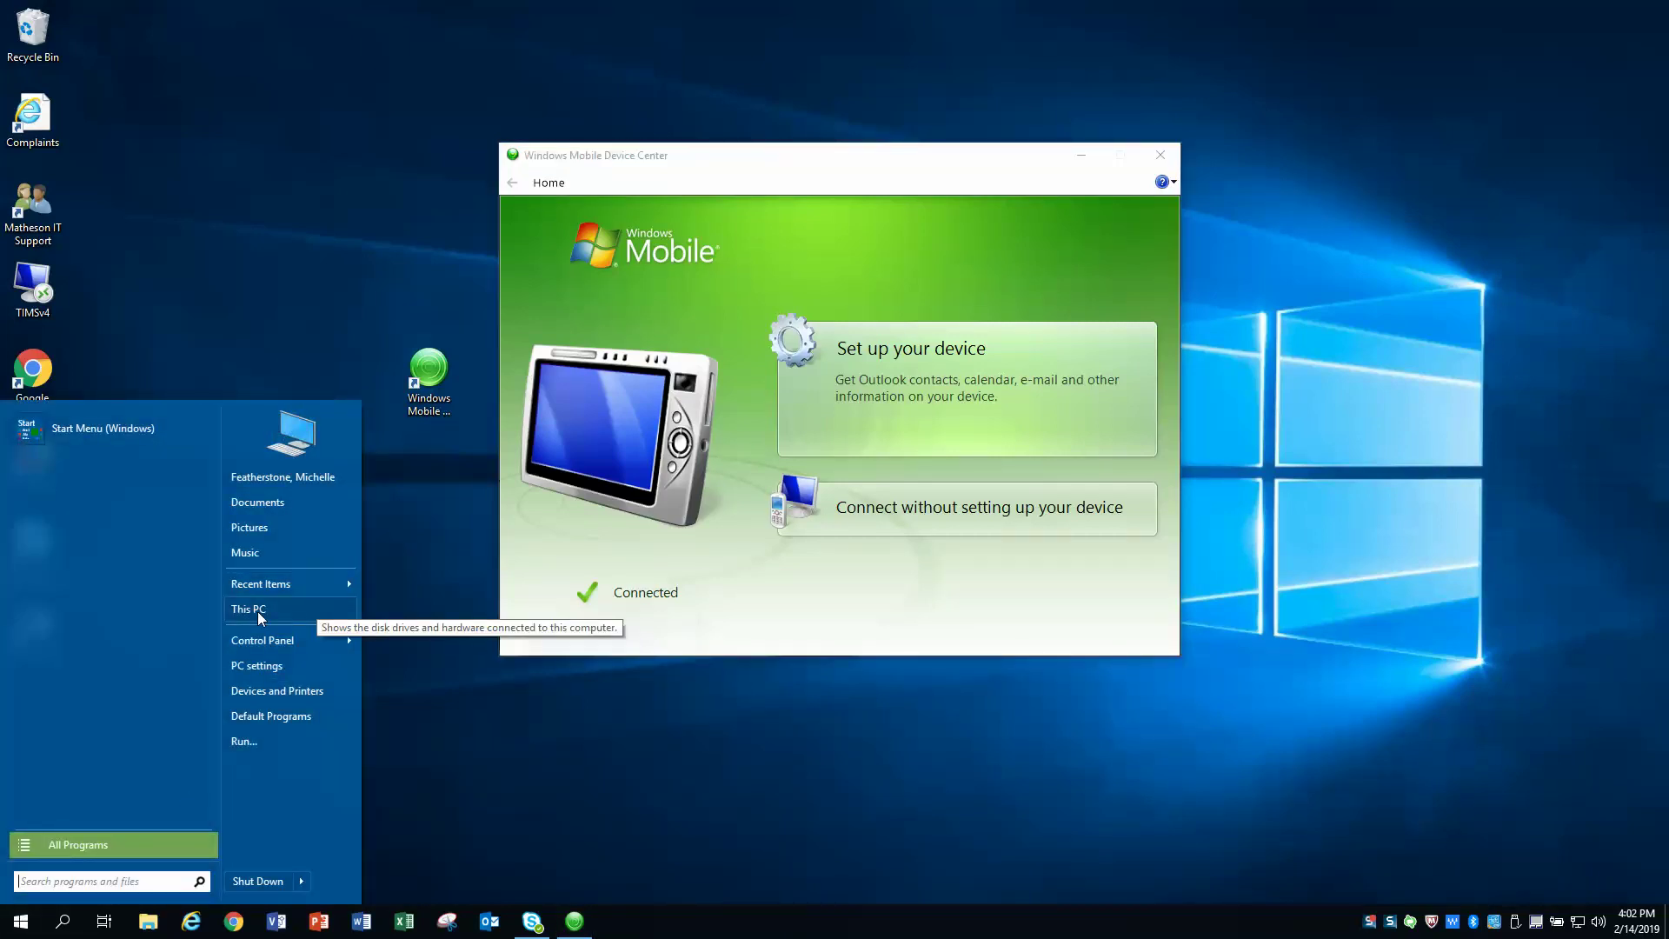
Step: From This PC, navigate the scanner's storage: WindowsCE > \ > Program Files
left_click(278, 610)
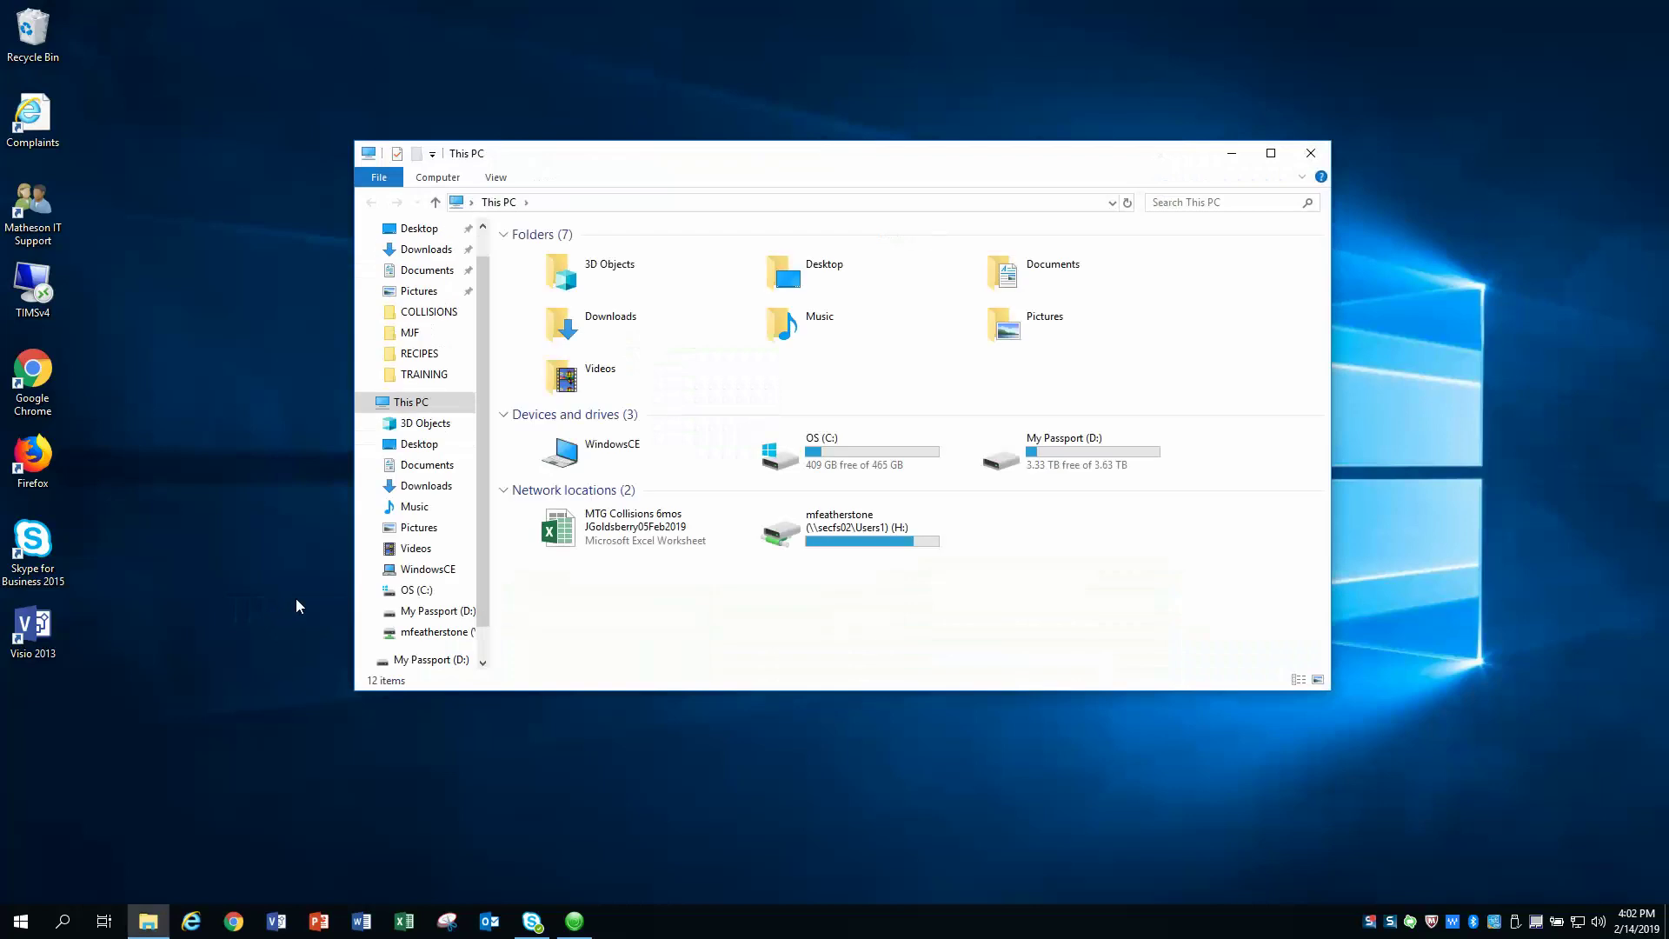
left_click(624, 455)
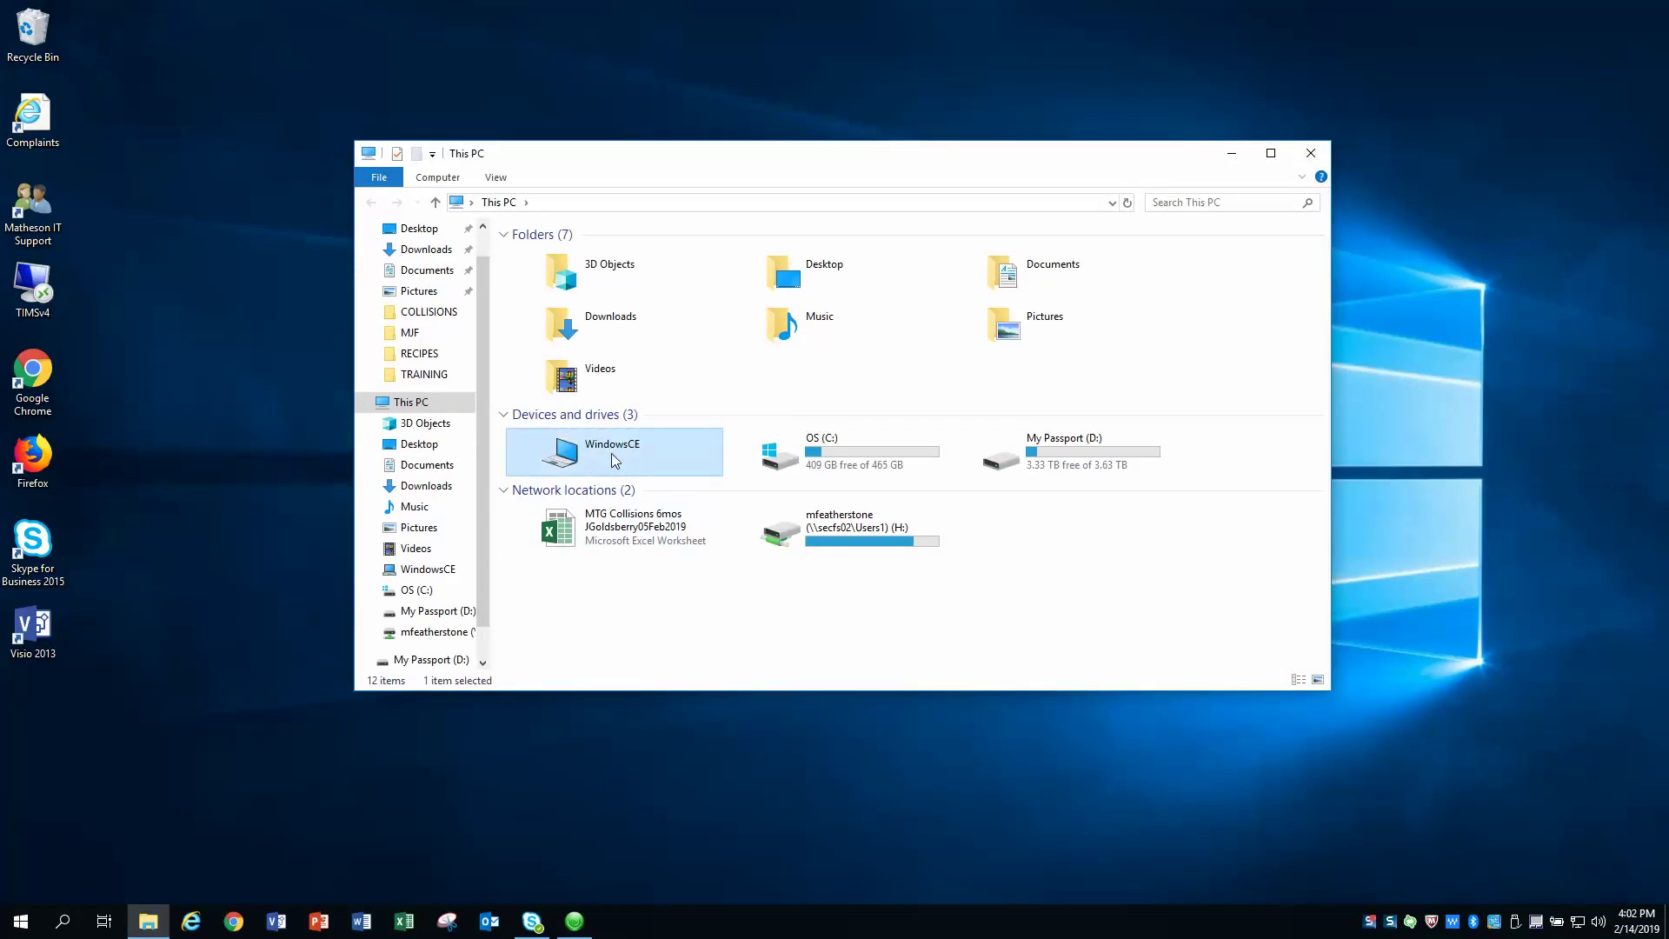
double_click(614, 460)
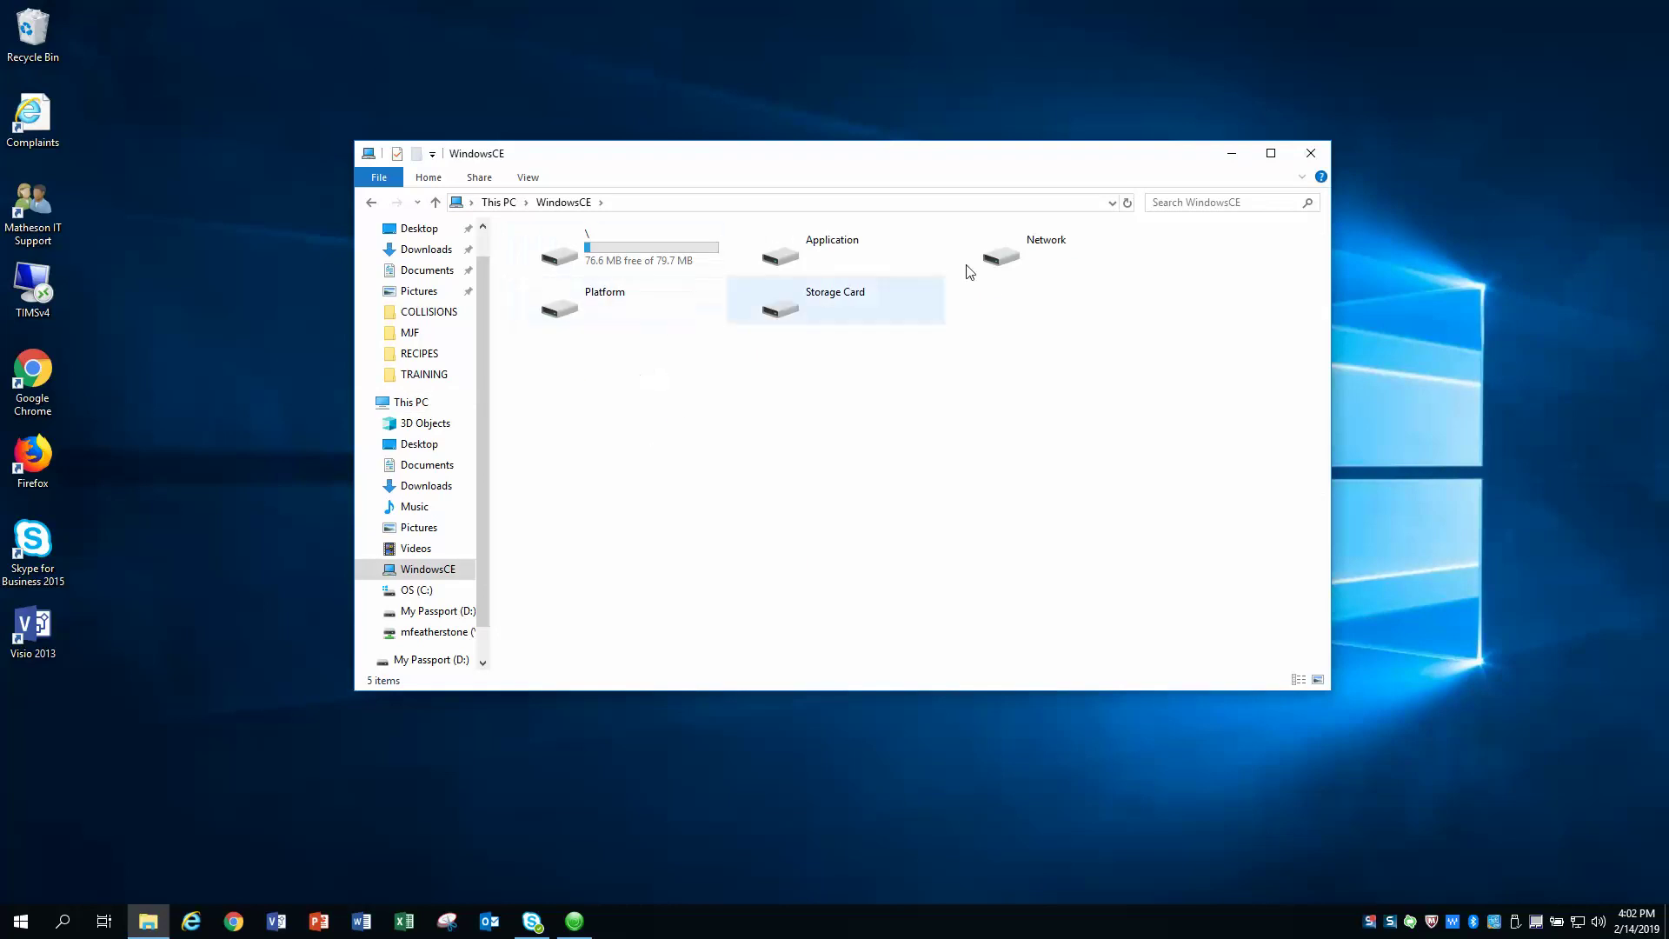
left_click(594, 263)
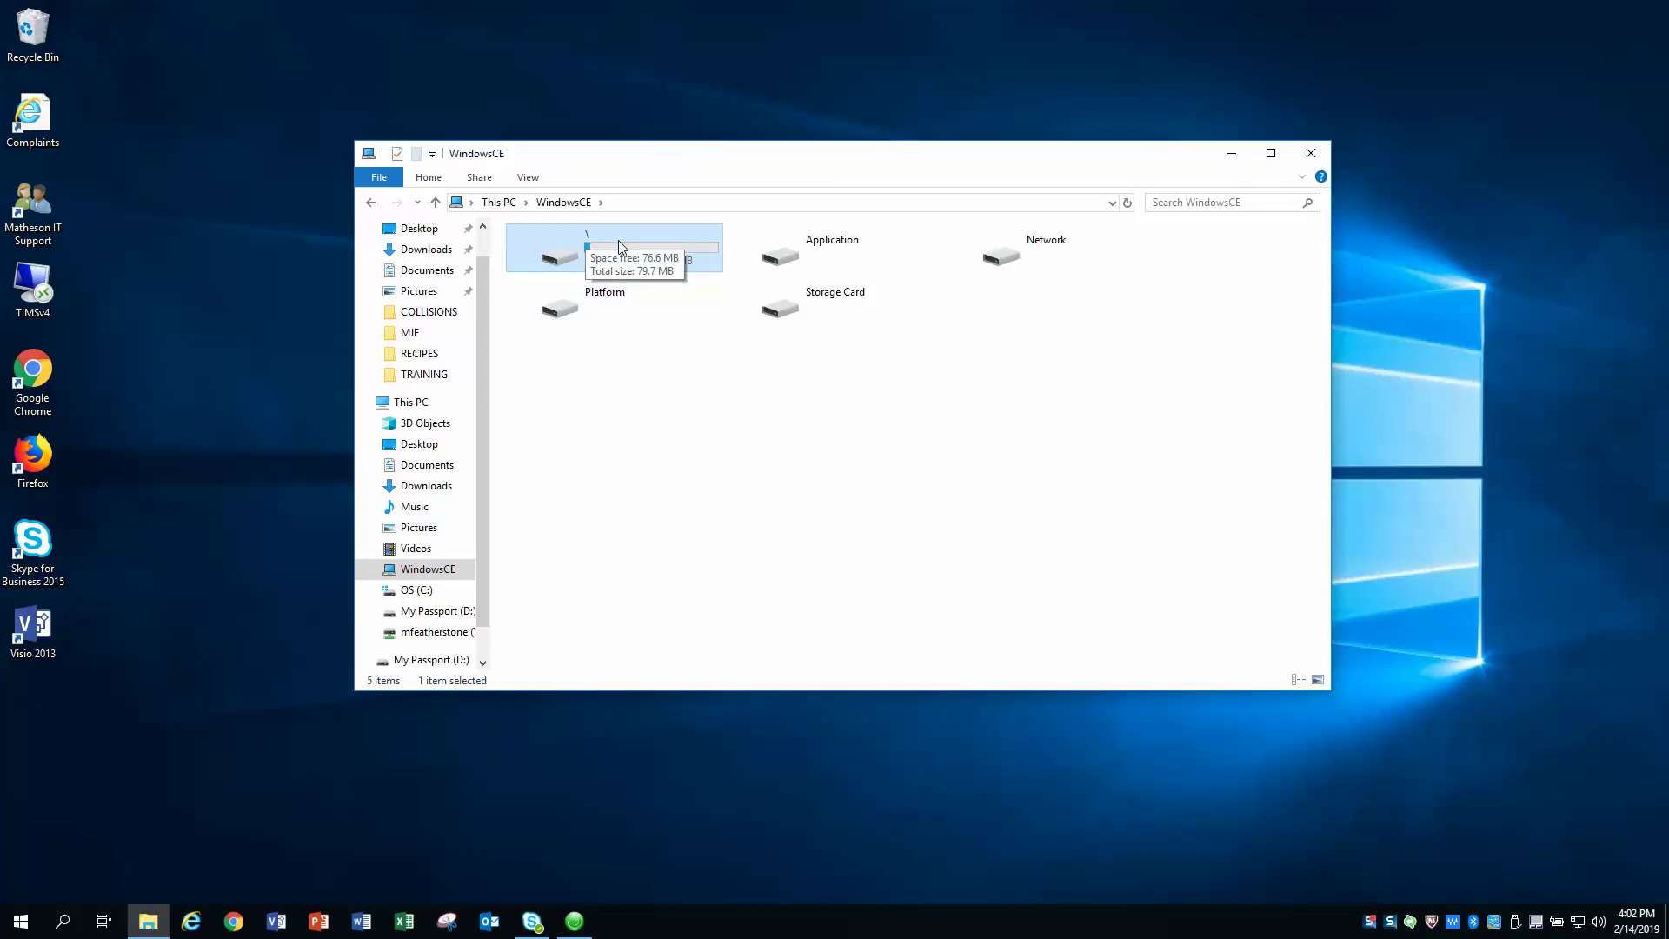
double_click(614, 249)
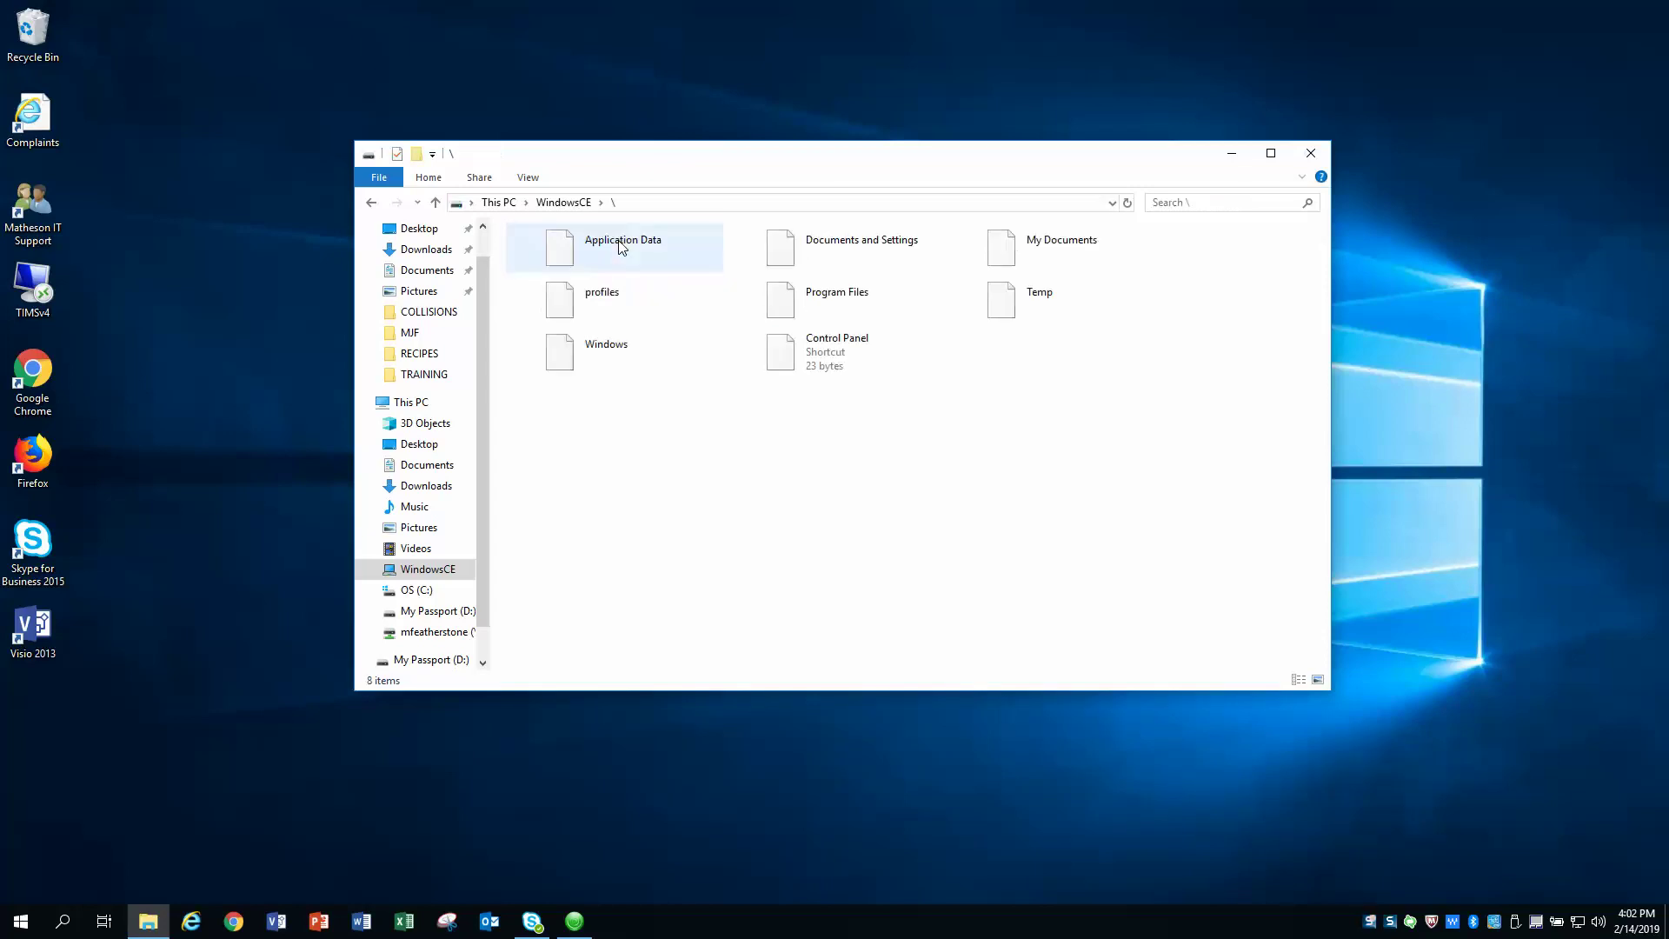
double_click(847, 301)
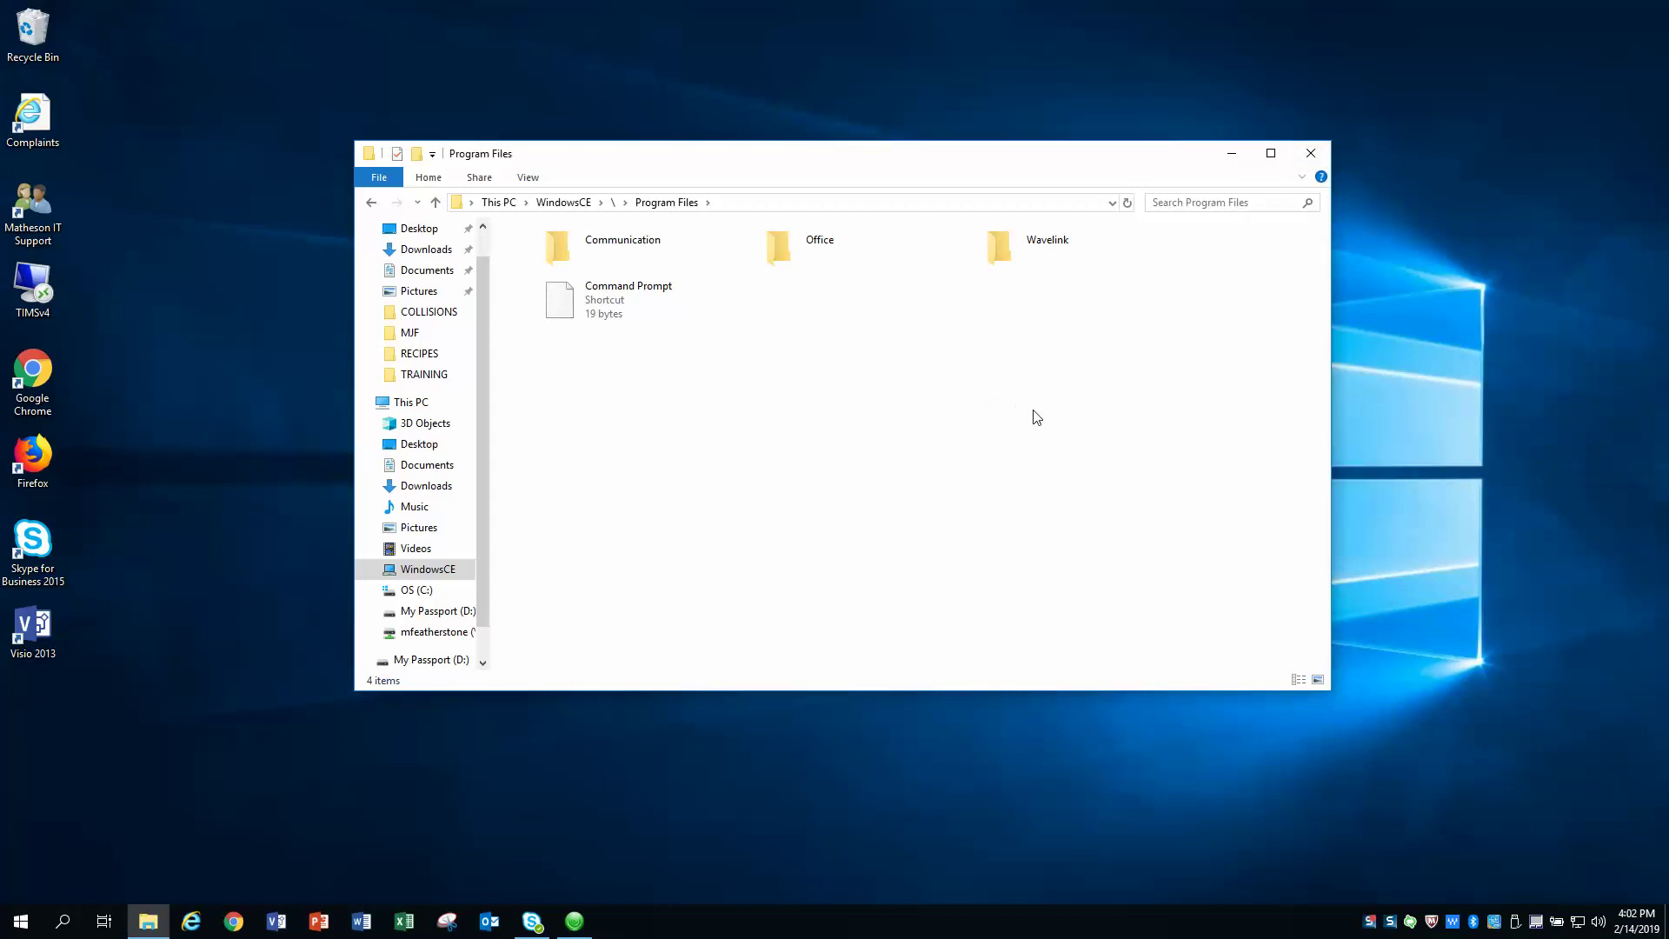
Step: Close the scanner's File Explorer window and place the Windows Mobile Device Center shortcut in the desktop's bottom-left icon column
left_click(1311, 153)
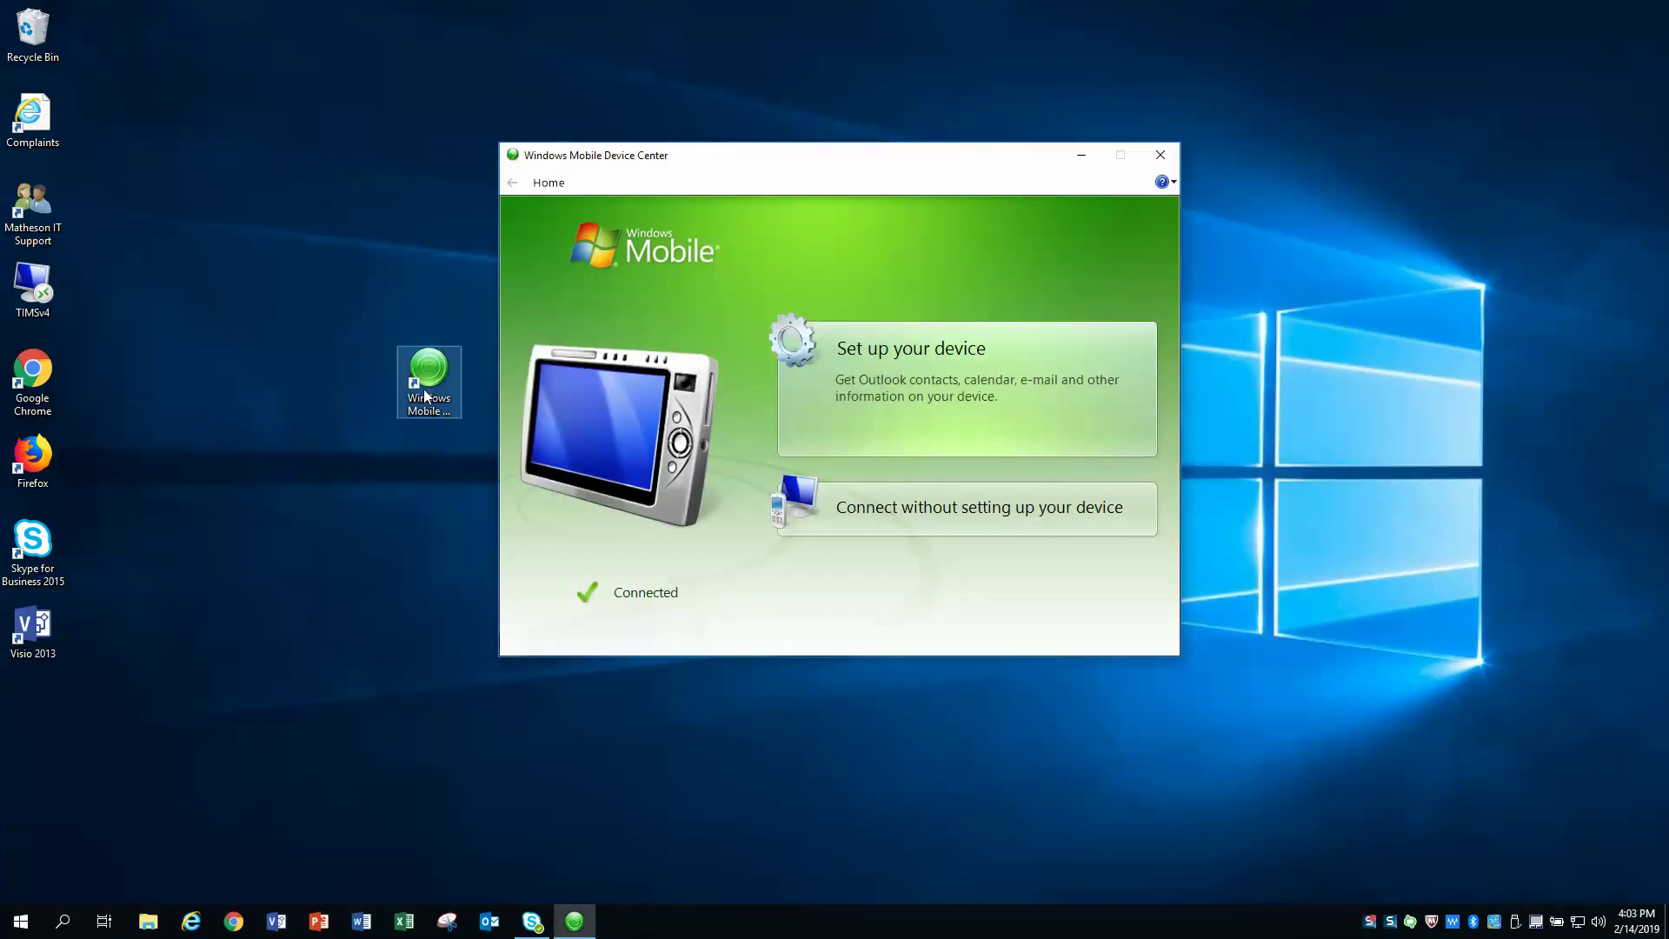
left_click_drag(425, 395, 22, 729)
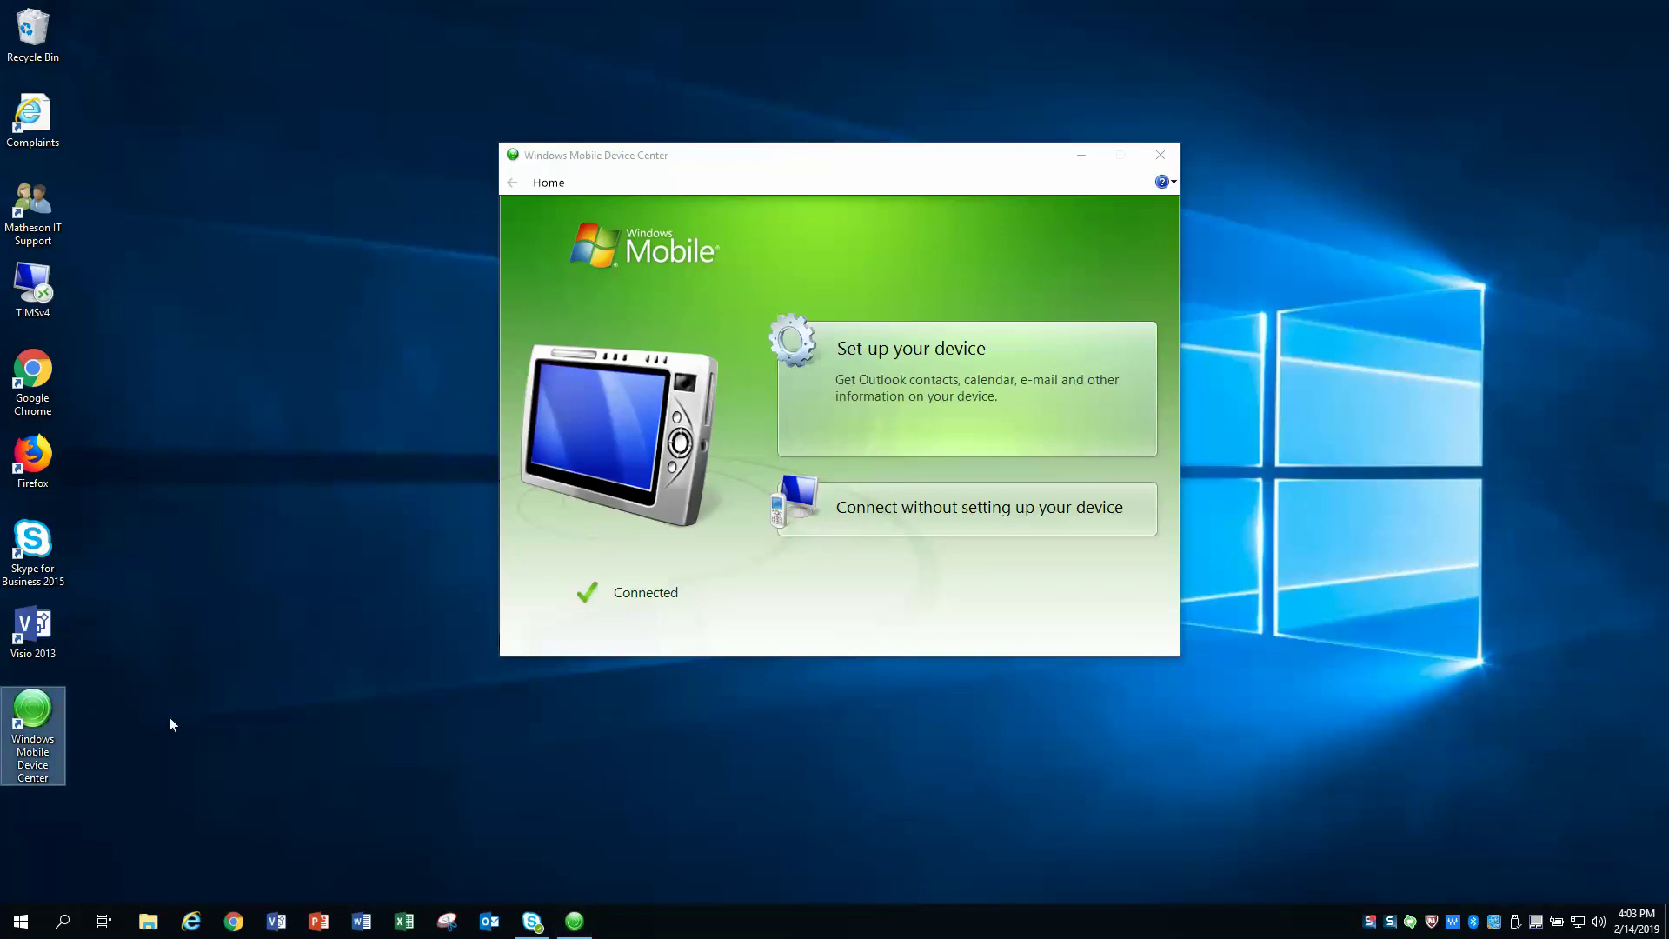
left_click(289, 712)
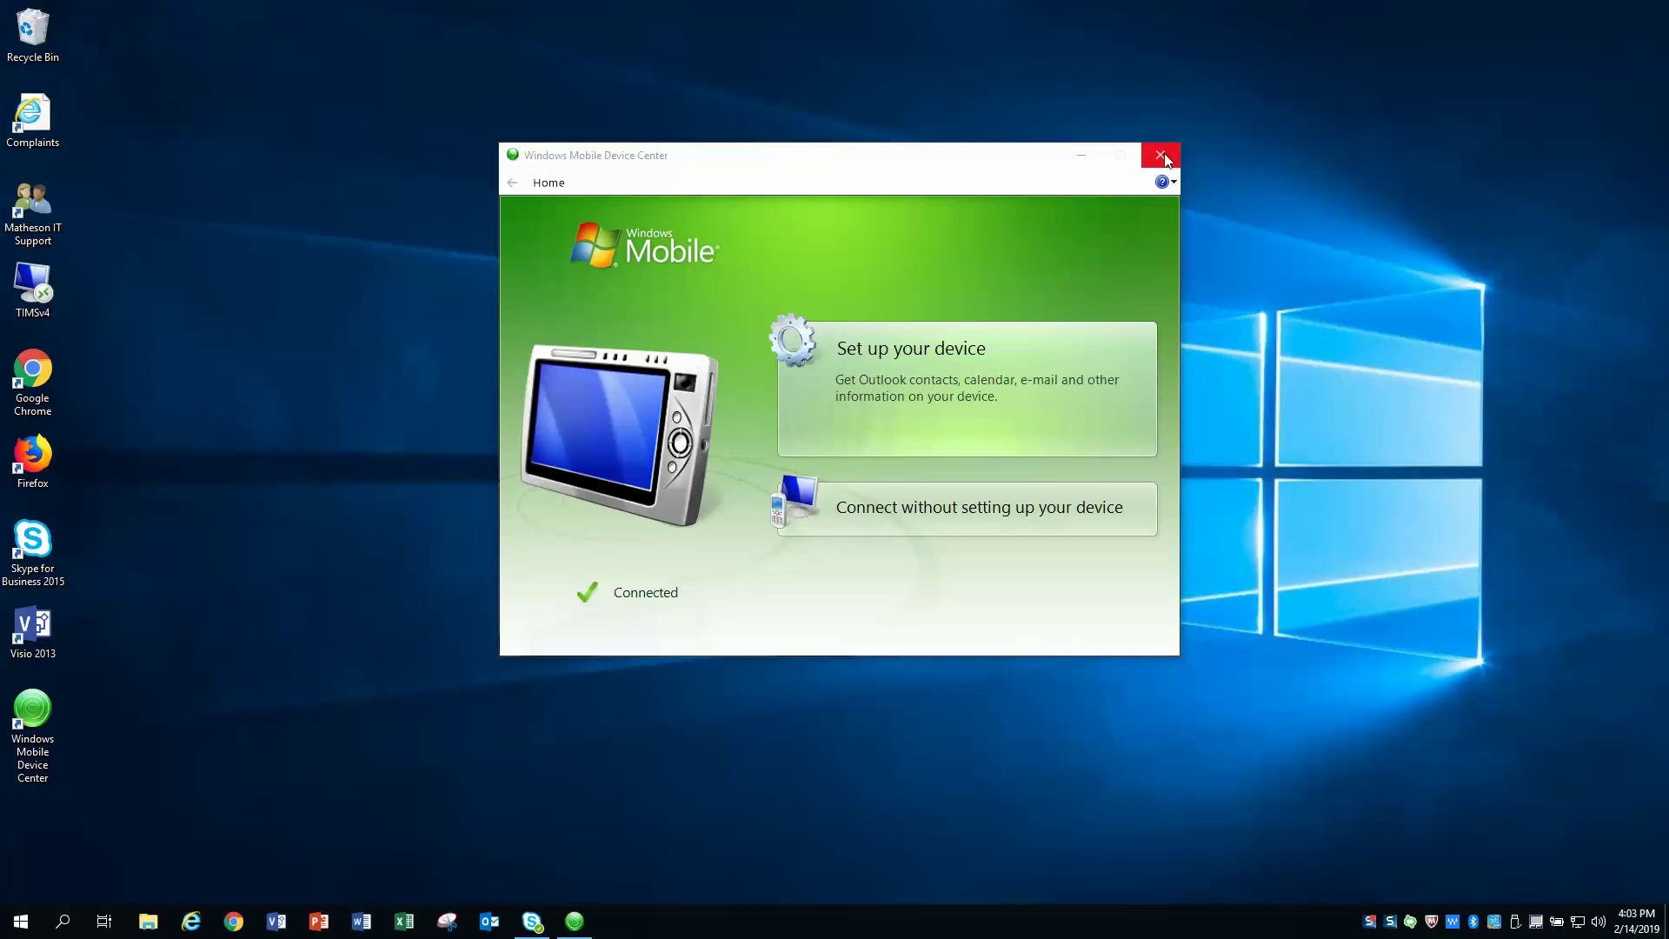